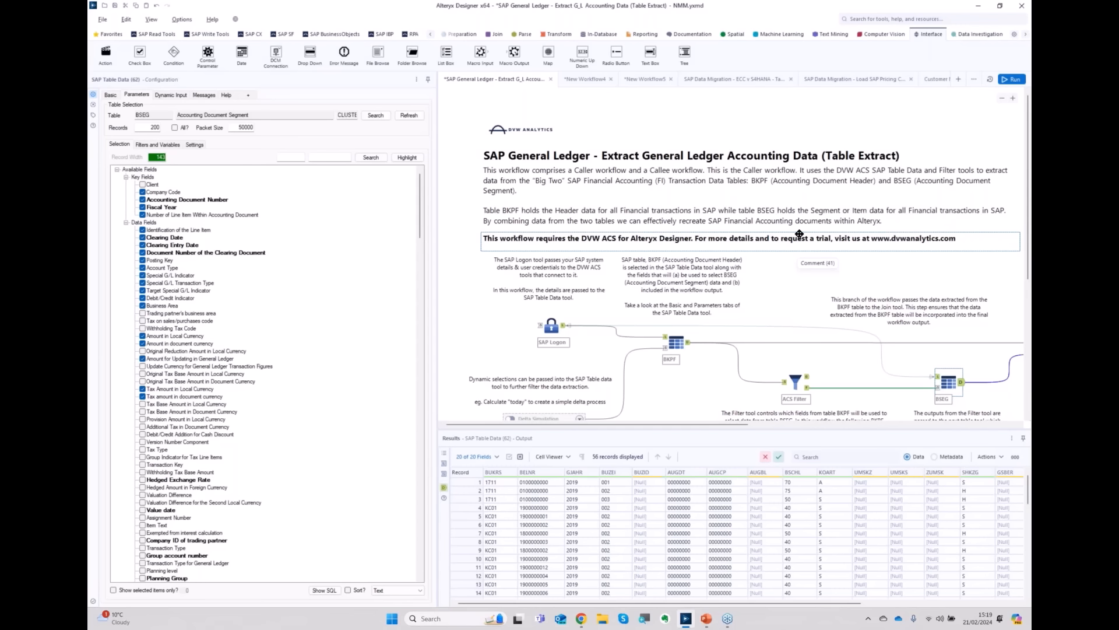
# Step: Create a new workflow and place an SAP Logon tool on its canvas
pyautogui.click(959, 81)
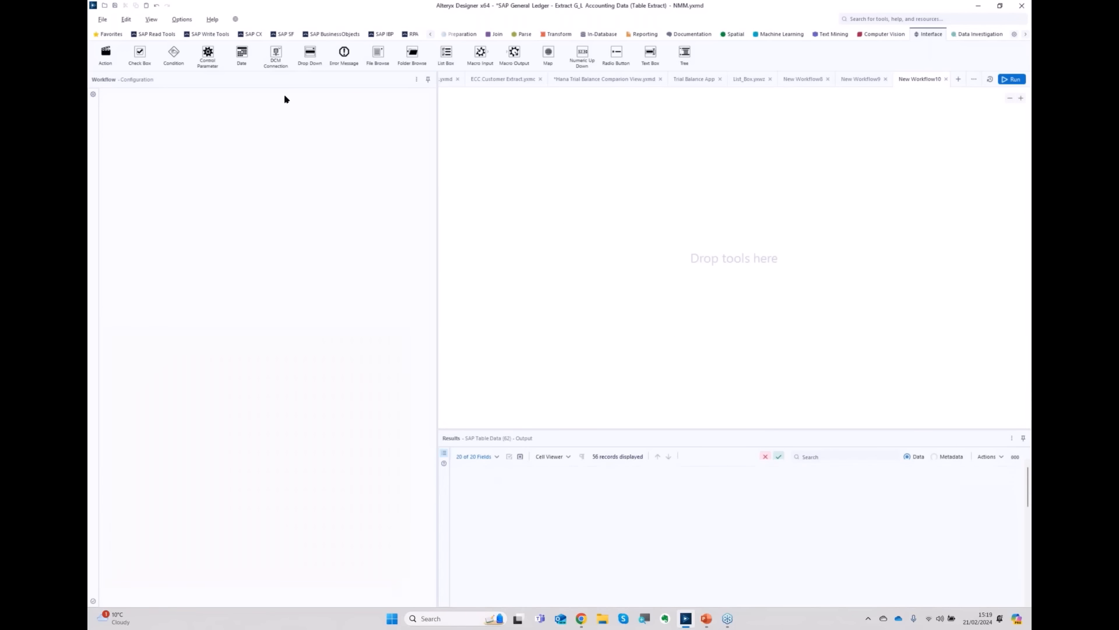
pyautogui.click(156, 34)
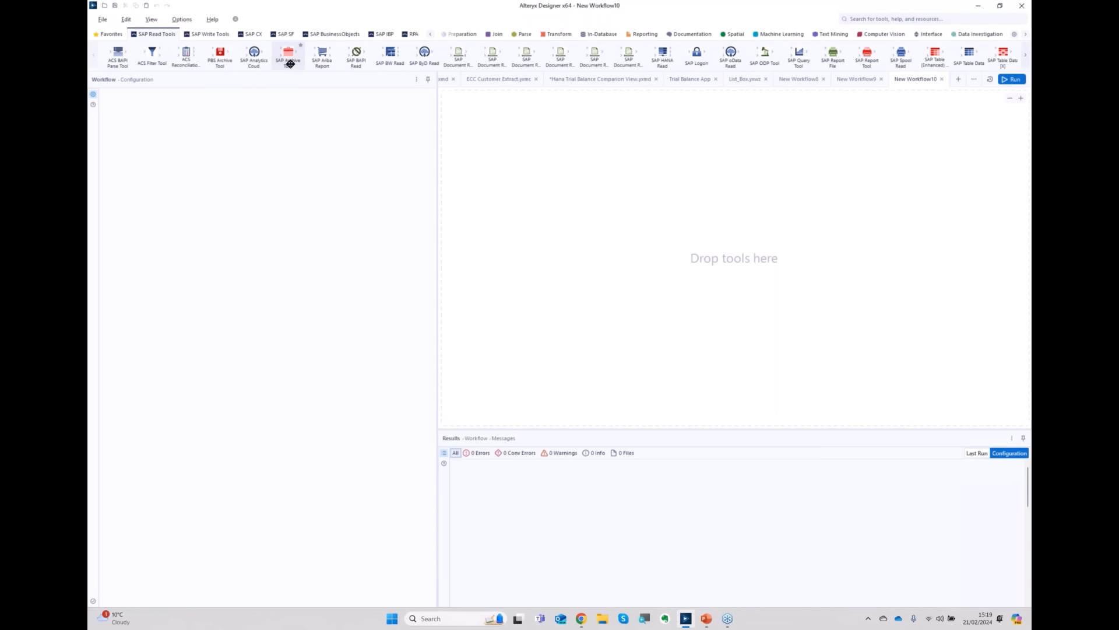
pyautogui.moveTo(697, 56); pyautogui.dragTo(517, 190)
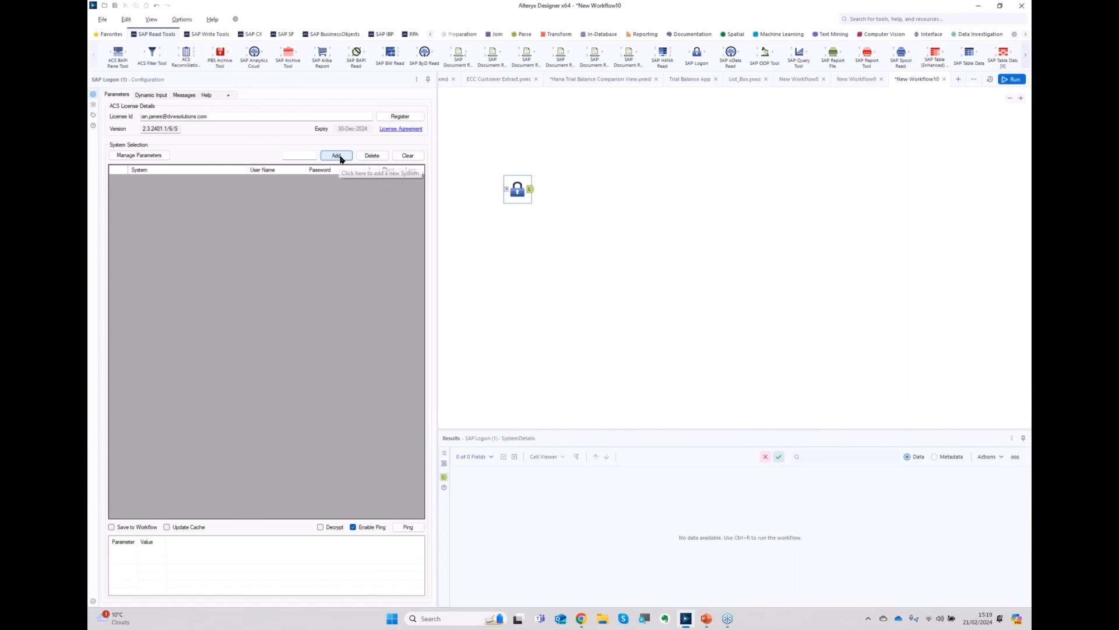
# Step: Add a system entry to the SAP Logon tool and set it to S4M - SAP S/4 HANA 2020
pyautogui.click(337, 156)
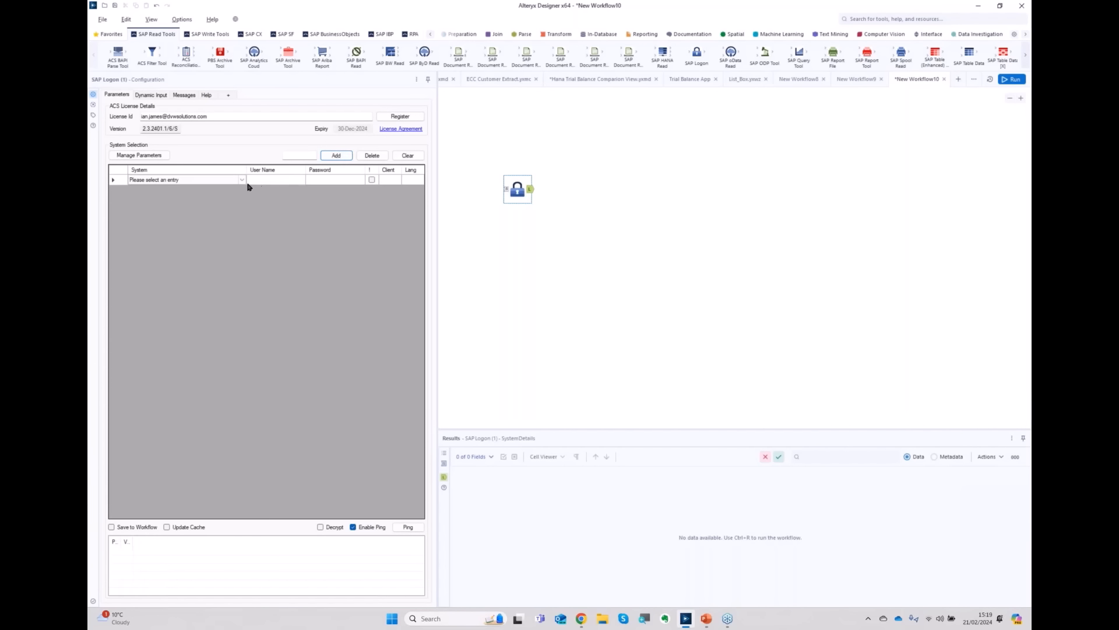
pyautogui.click(243, 181)
pyautogui.click(242, 180)
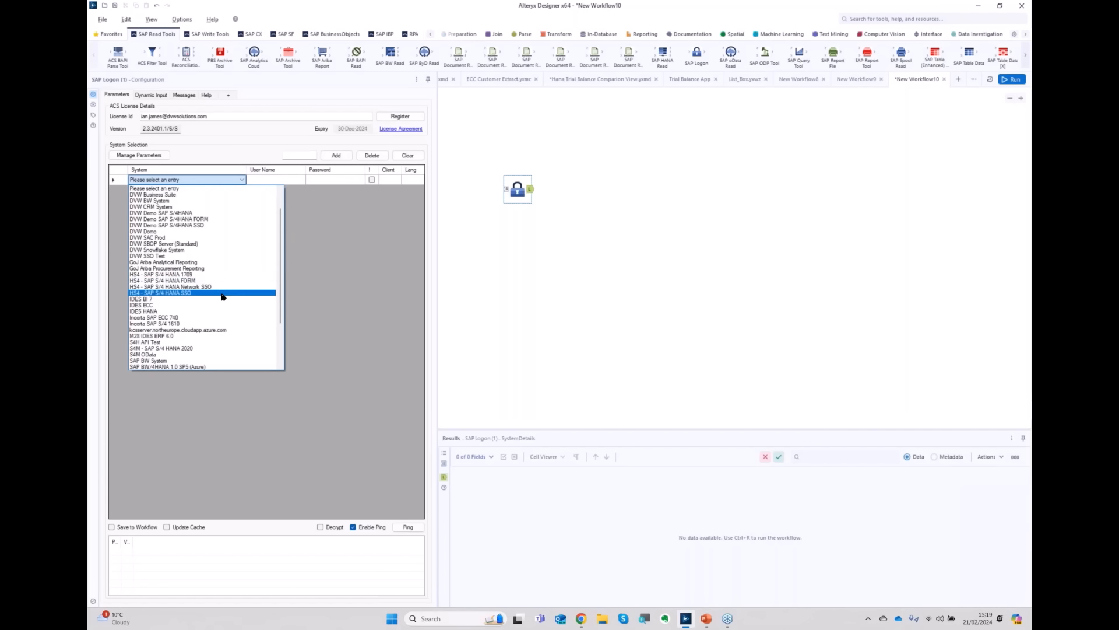
pyautogui.scroll(-4, 223, 297)
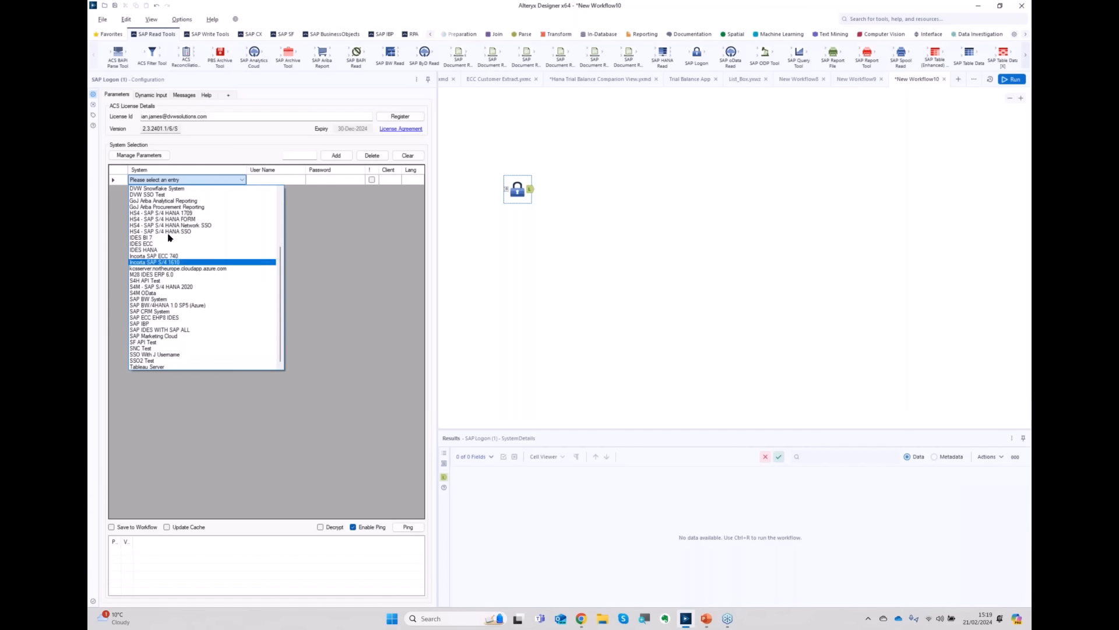
pyautogui.click(161, 287)
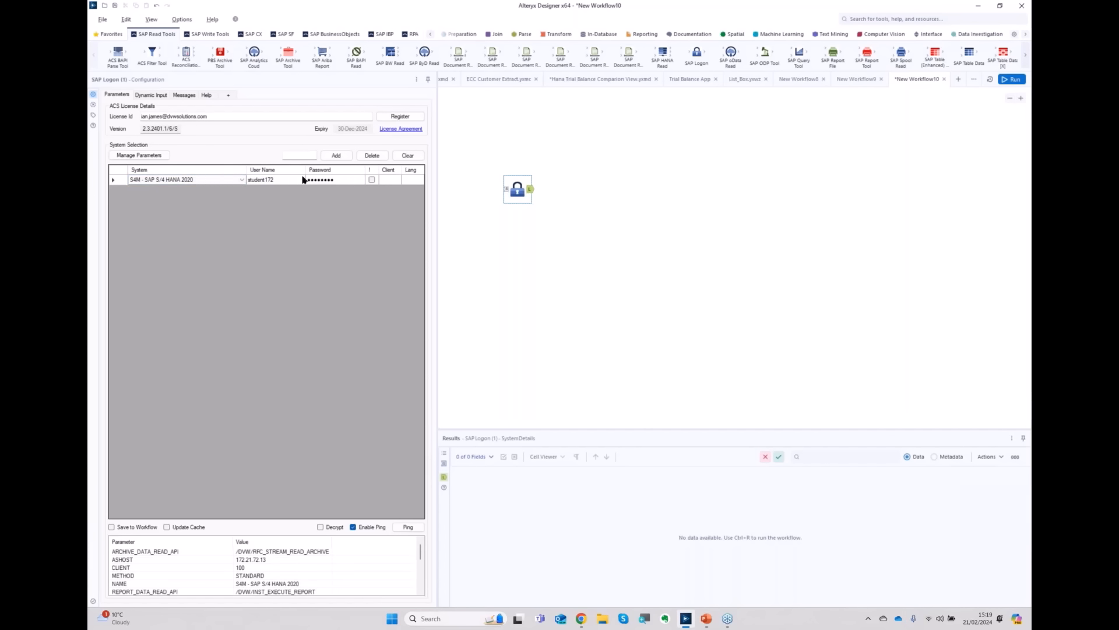
# Step: Disable the Enable Ping option, test the connection to the SAP system with a manual ping, and dismiss the message
pyautogui.click(376, 527)
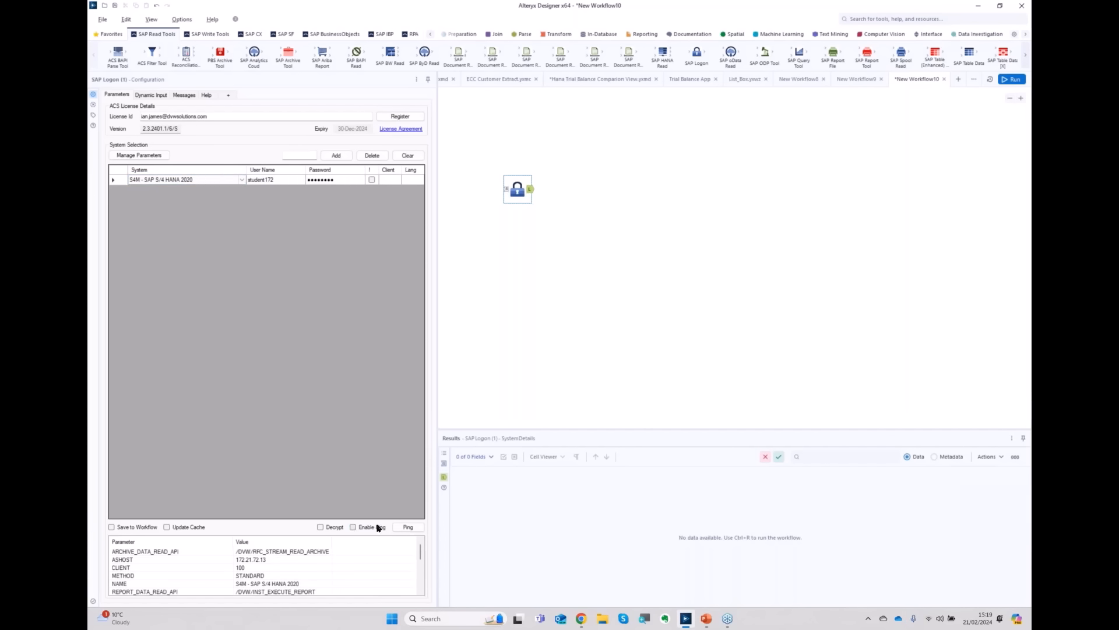
pyautogui.click(407, 527)
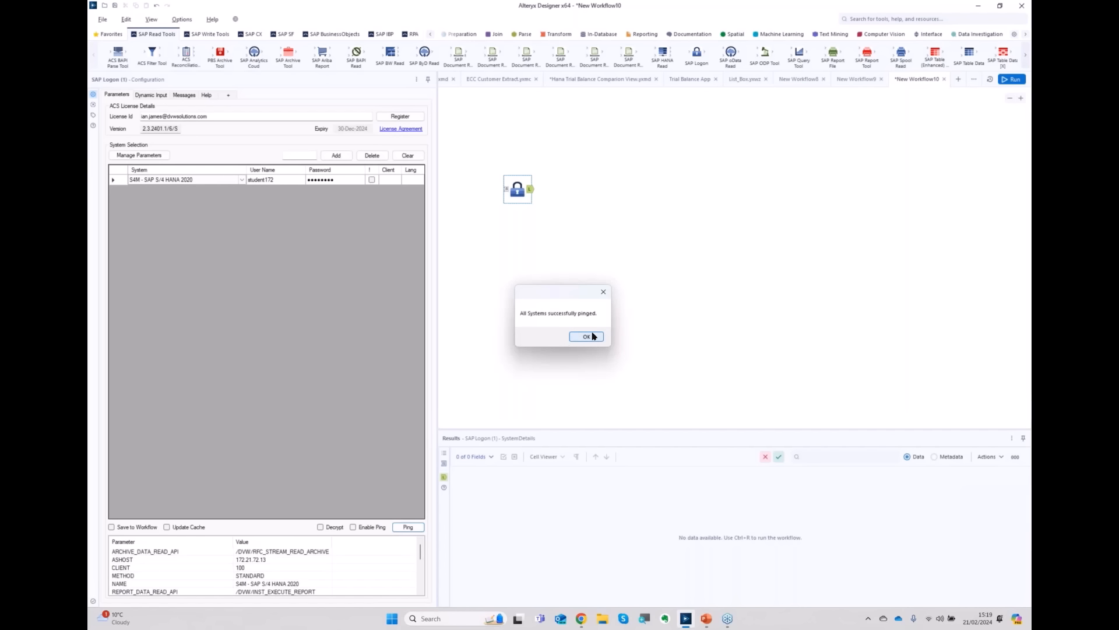
pyautogui.click(594, 335)
# Step: Connect an SAP Report Tool after SAP Logon, search for transaction code FBL3N and select the report FBL3N-RFITEMGL
pyautogui.moveTo(867, 54); pyautogui.dragTo(580, 195)
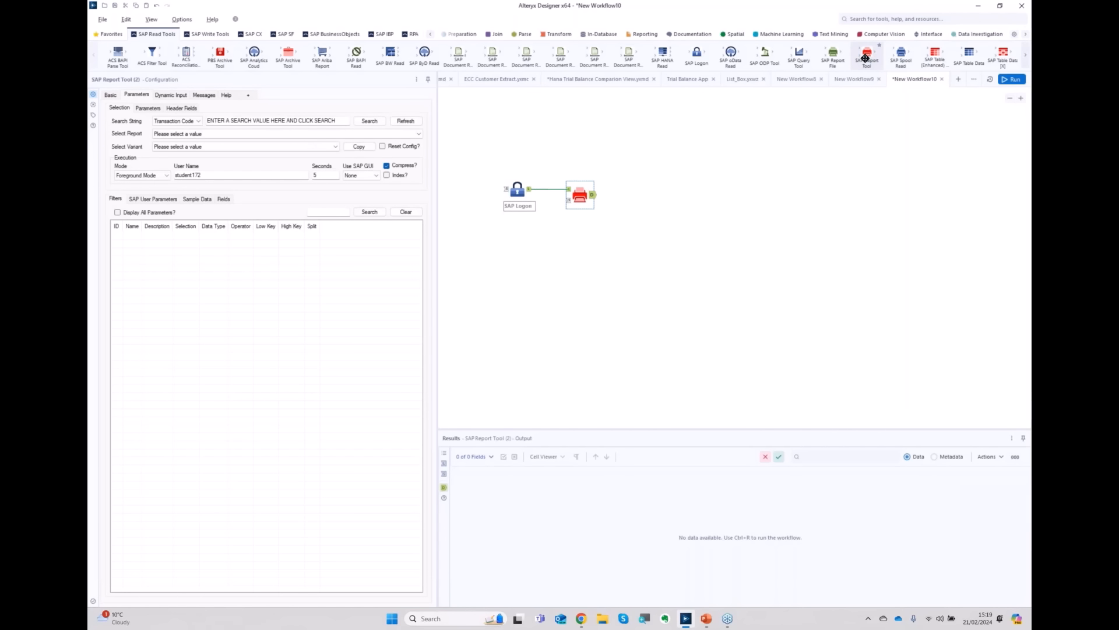
pyautogui.moveTo(435, 350); pyautogui.dragTo(484, 349)
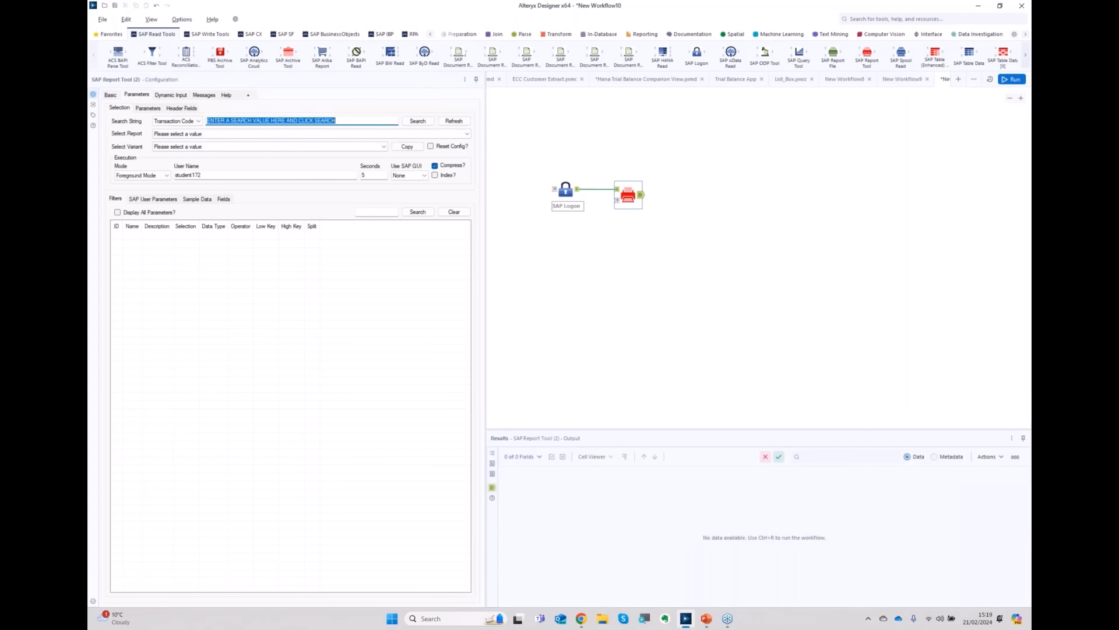
pyautogui.write('FBL3N')
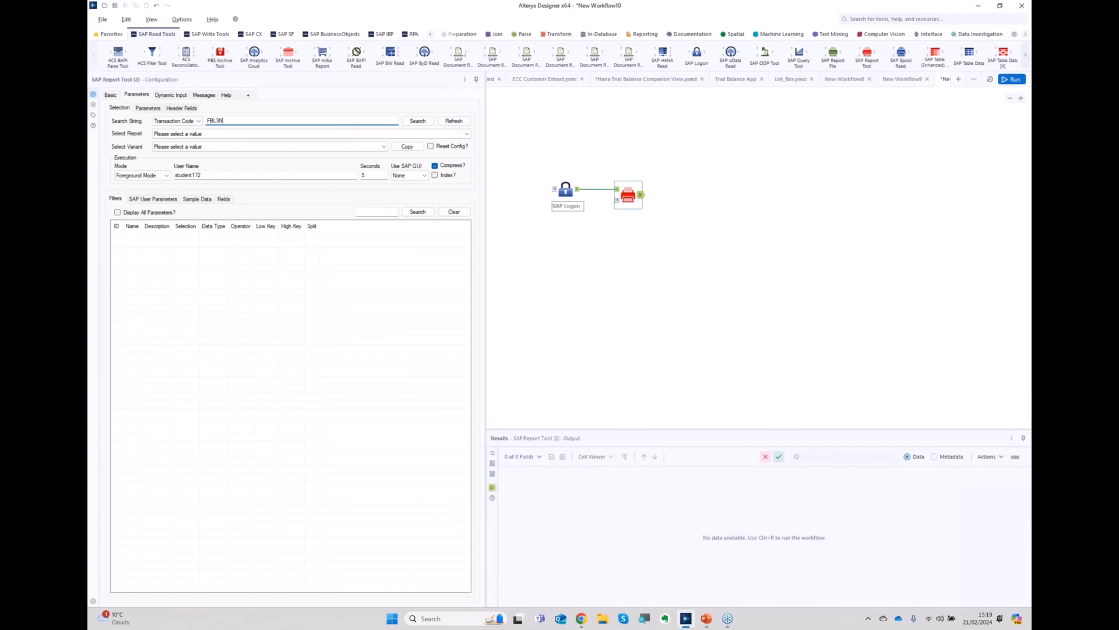
pyautogui.click(418, 120)
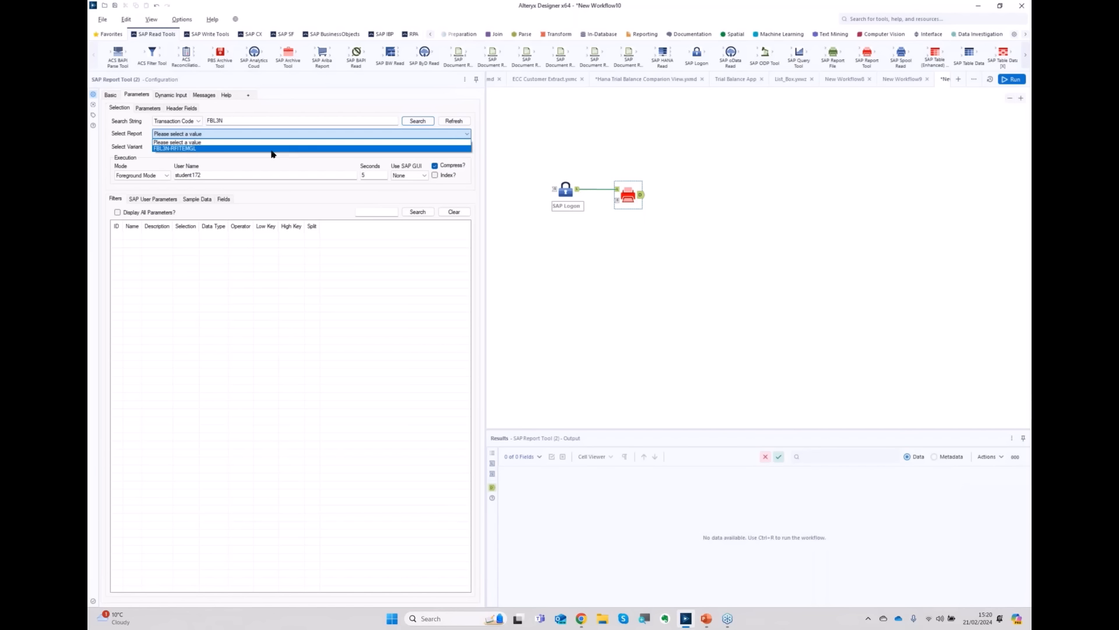
pyautogui.click(173, 149)
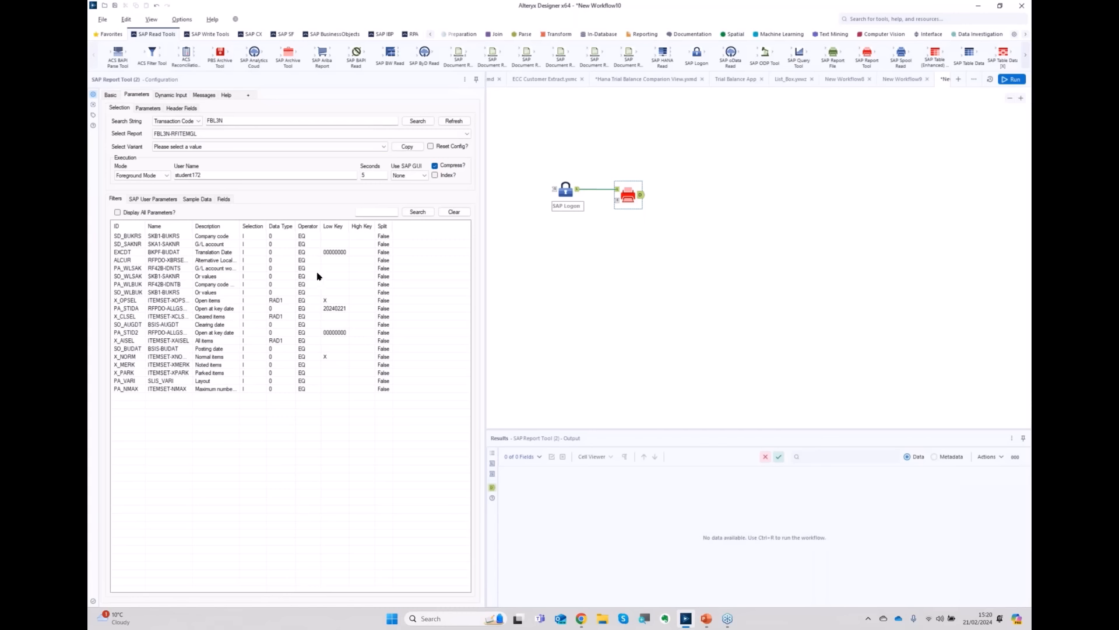
# Step: Copy the filter values of the variant "ACSGLRANGE: ACS Test - Range of GL Account" into the report's filters
pyautogui.click(332, 237)
pyautogui.click(334, 246)
pyautogui.click(333, 382)
pyautogui.click(358, 148)
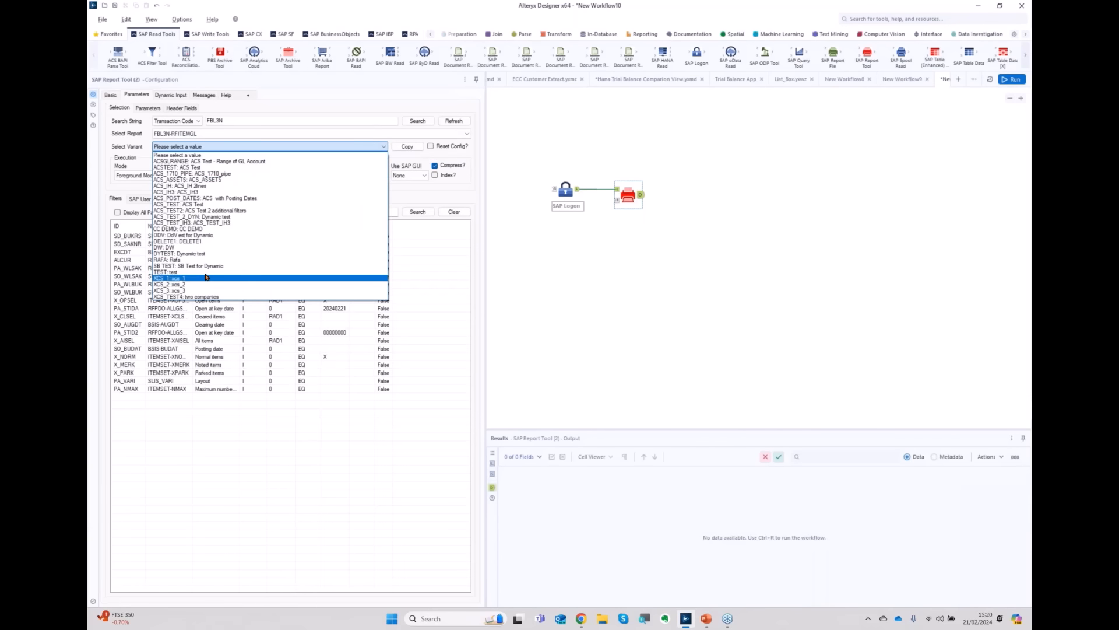
pyautogui.click(229, 162)
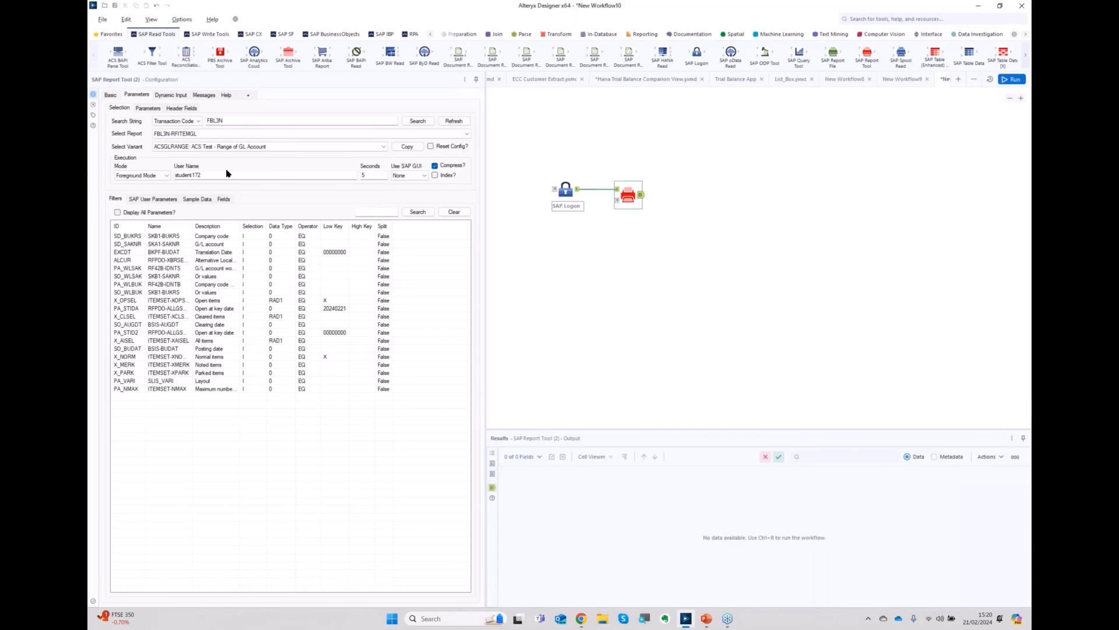
pyautogui.click(408, 146)
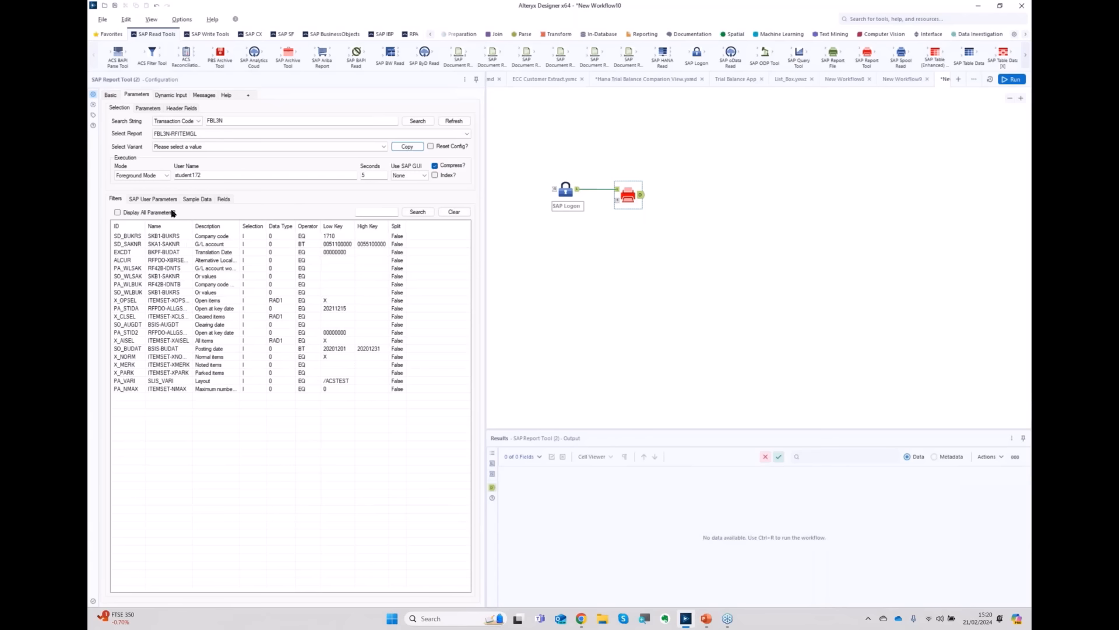
# Step: Load a raw preview of the report's sample data and widen the configuration pane to show more columns
pyautogui.click(194, 199)
pyautogui.click(398, 588)
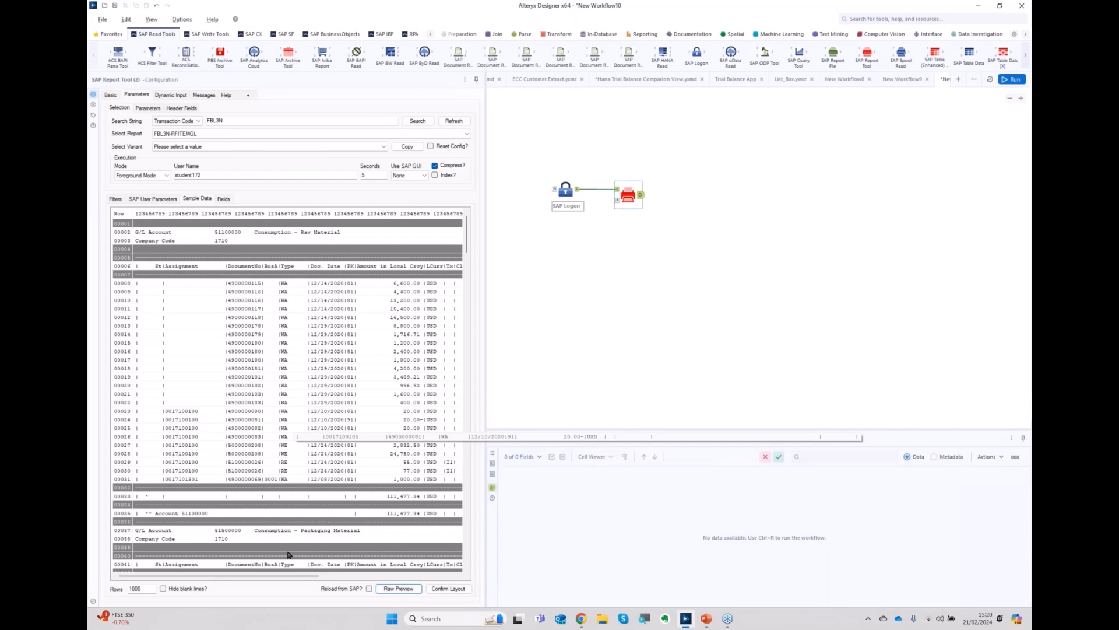
pyautogui.moveTo(484, 354); pyautogui.dragTo(526, 393)
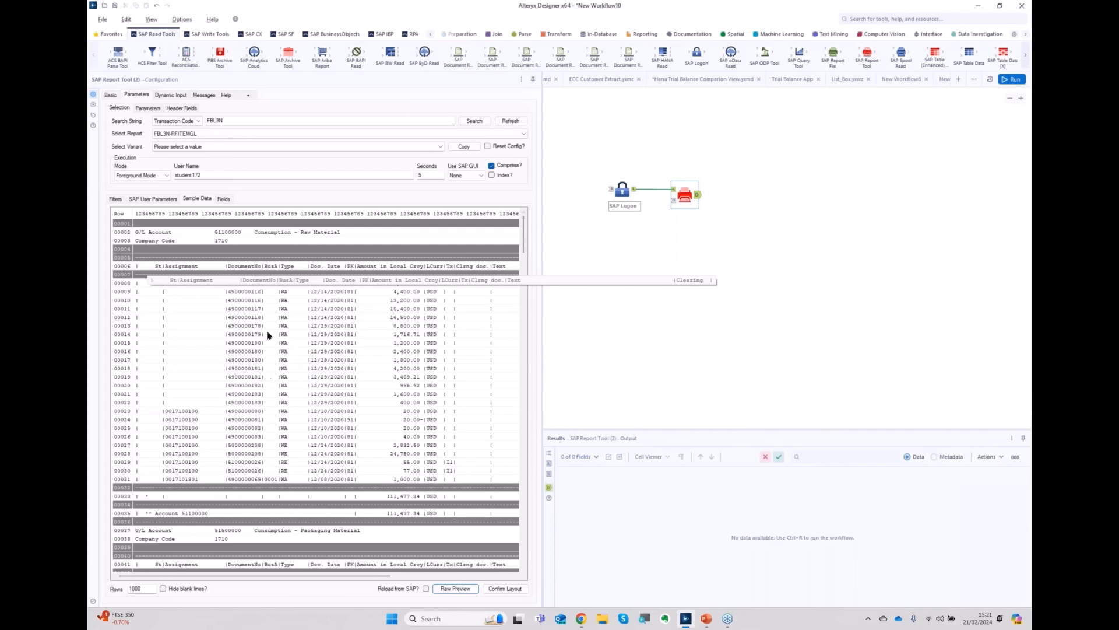
# Step: Define row 6 of the sample data, with the column titles, as the header row and refresh the raw preview
pyautogui.rightClick(147, 266)
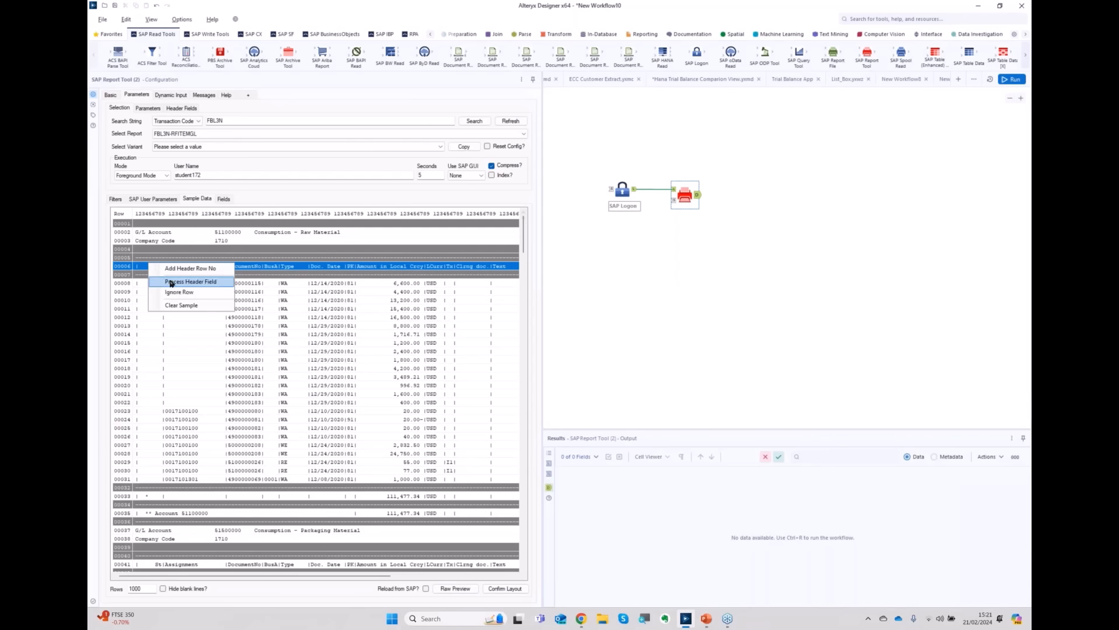
pyautogui.click(191, 269)
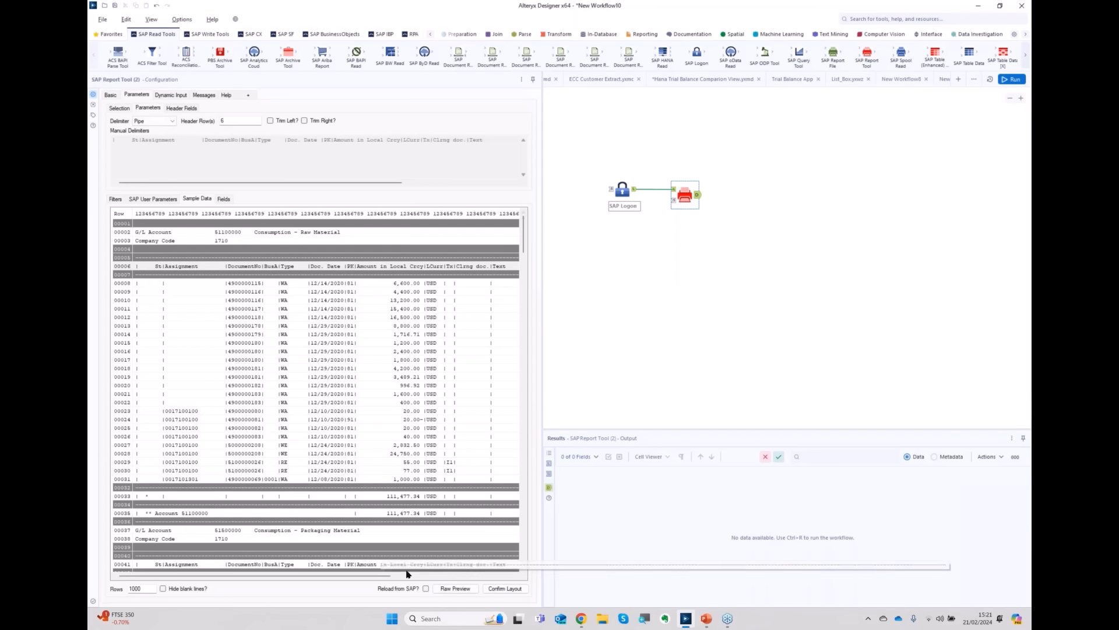
pyautogui.click(454, 589)
pyautogui.moveTo(249, 281); pyautogui.dragTo(301, 281)
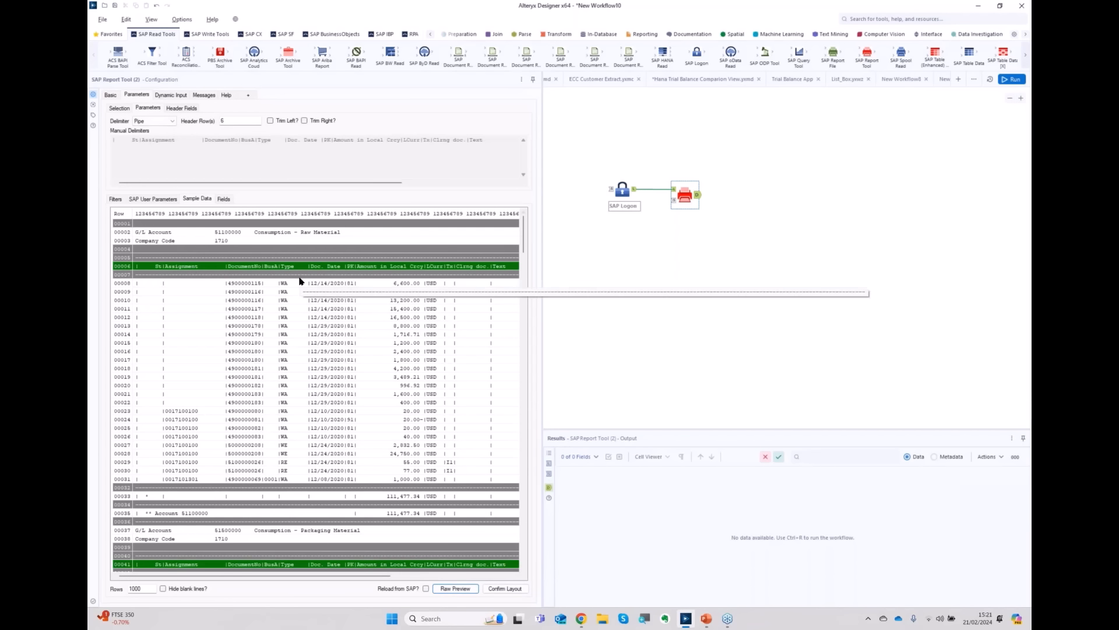
# Step: Process the G/L Account and Company Code rows as header fields and refresh the raw preview
pyautogui.rightClick(157, 233)
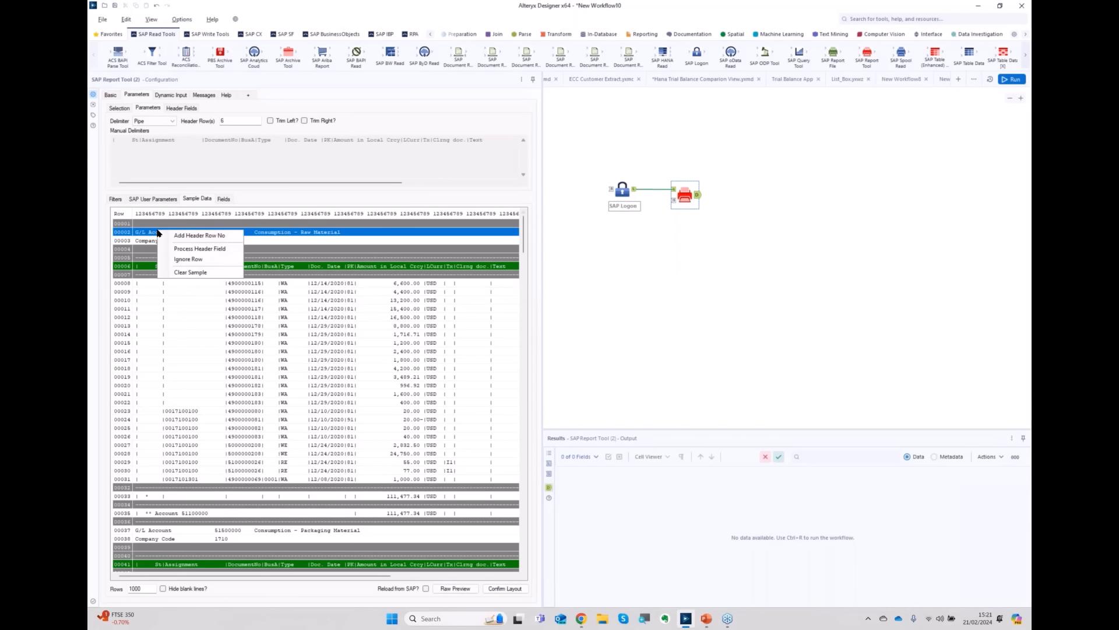
pyautogui.click(185, 249)
pyautogui.rightClick(162, 241)
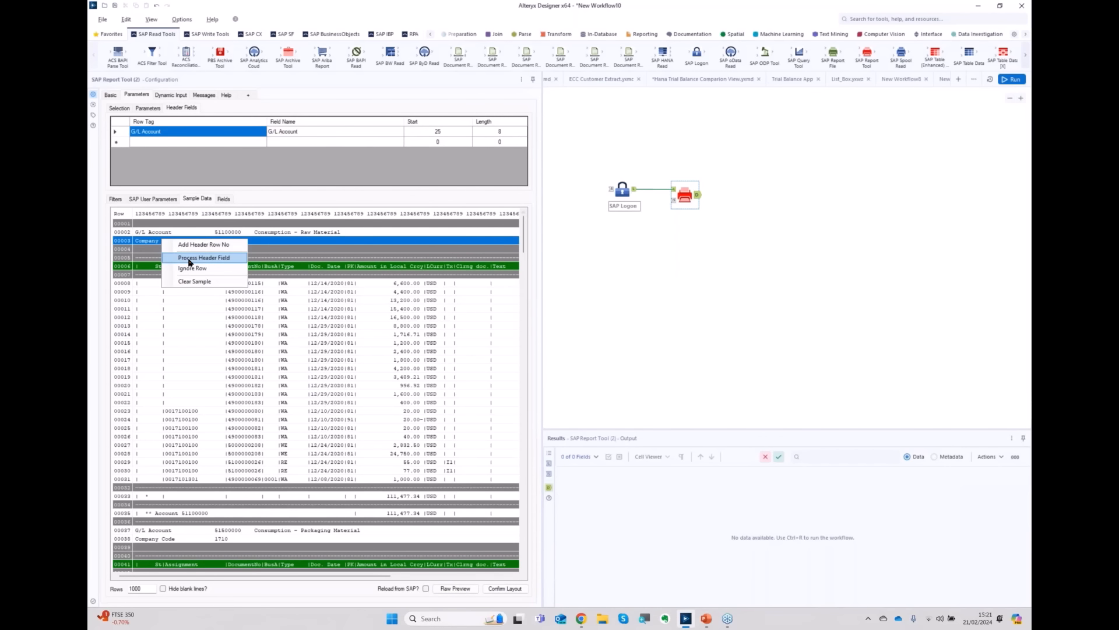
pyautogui.click(189, 261)
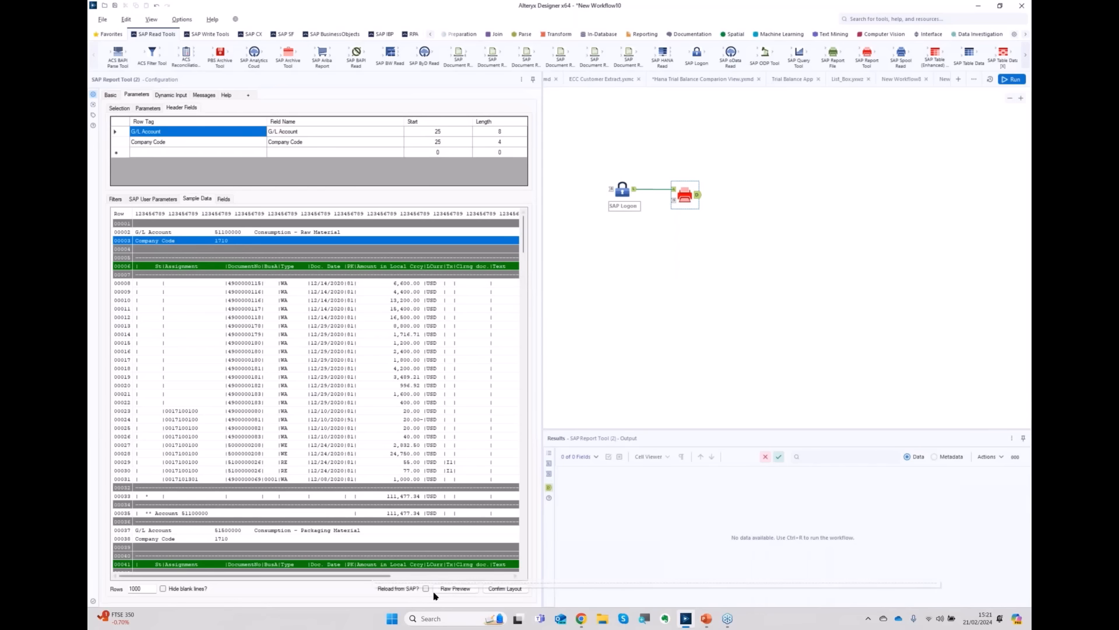
pyautogui.click(450, 589)
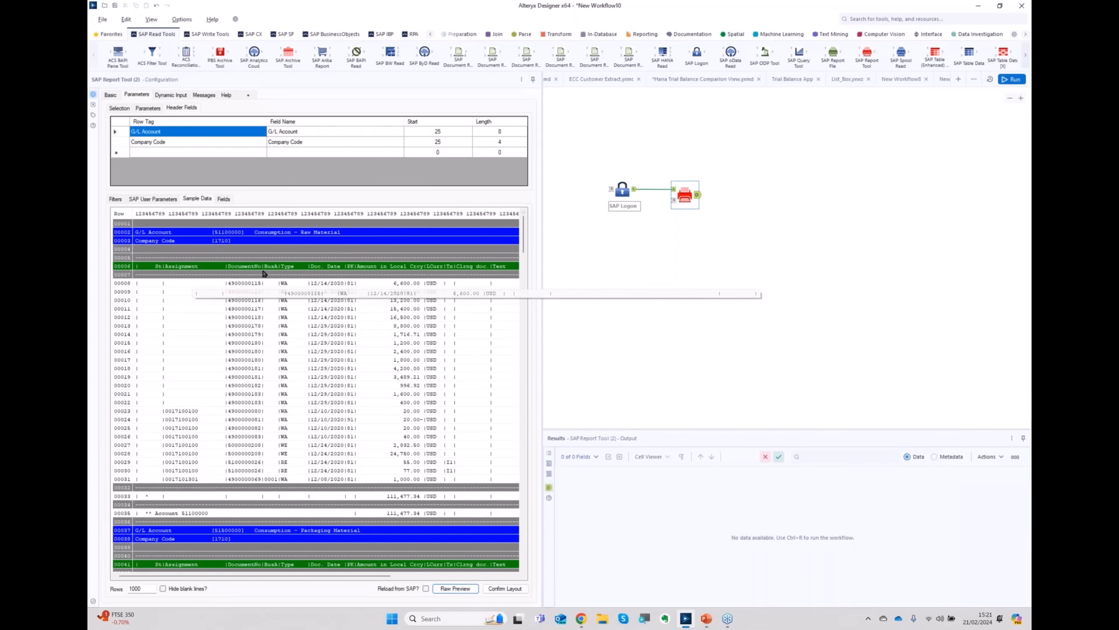
# Step: Mark the asterisk subtotal row 33 as ignored, refresh the raw preview, and confirm the report layout
pyautogui.rightClick(153, 497)
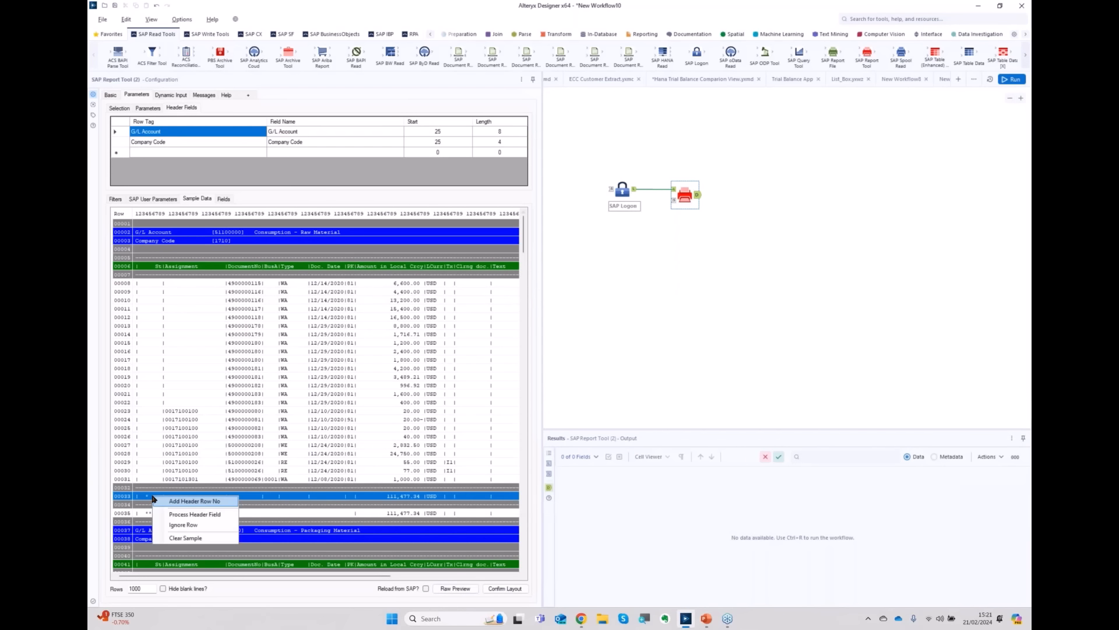
pyautogui.click(180, 526)
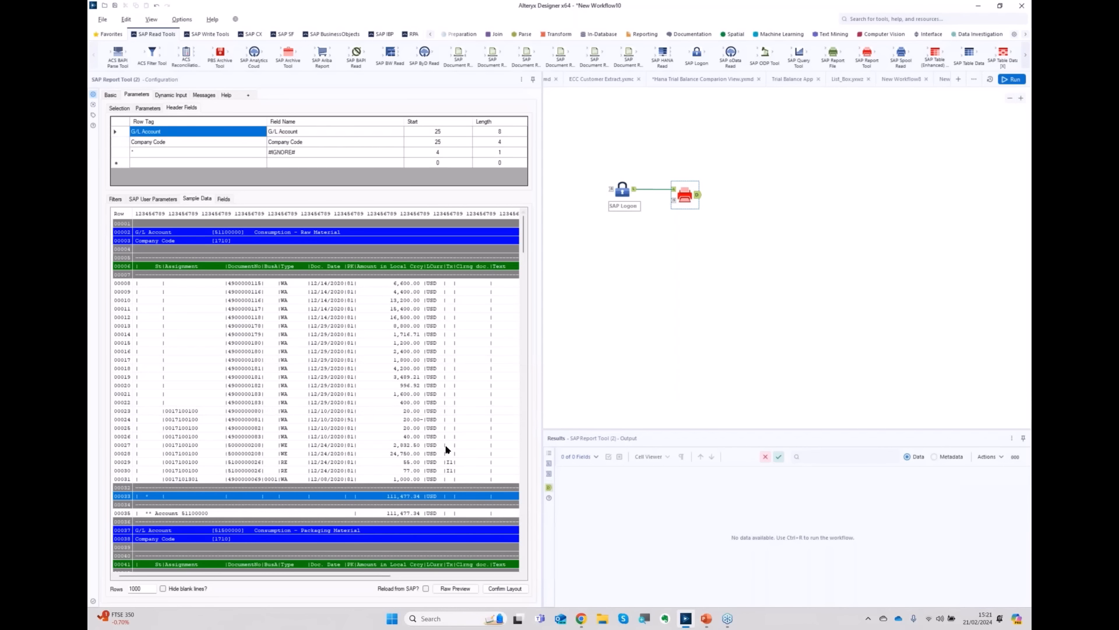
pyautogui.click(461, 589)
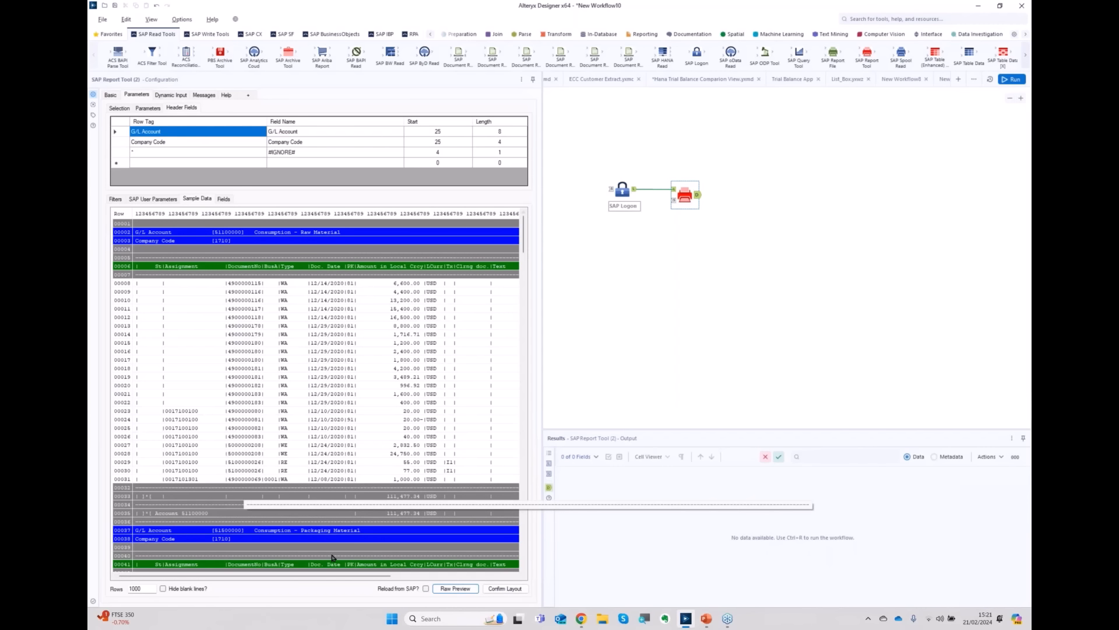
pyautogui.click(504, 589)
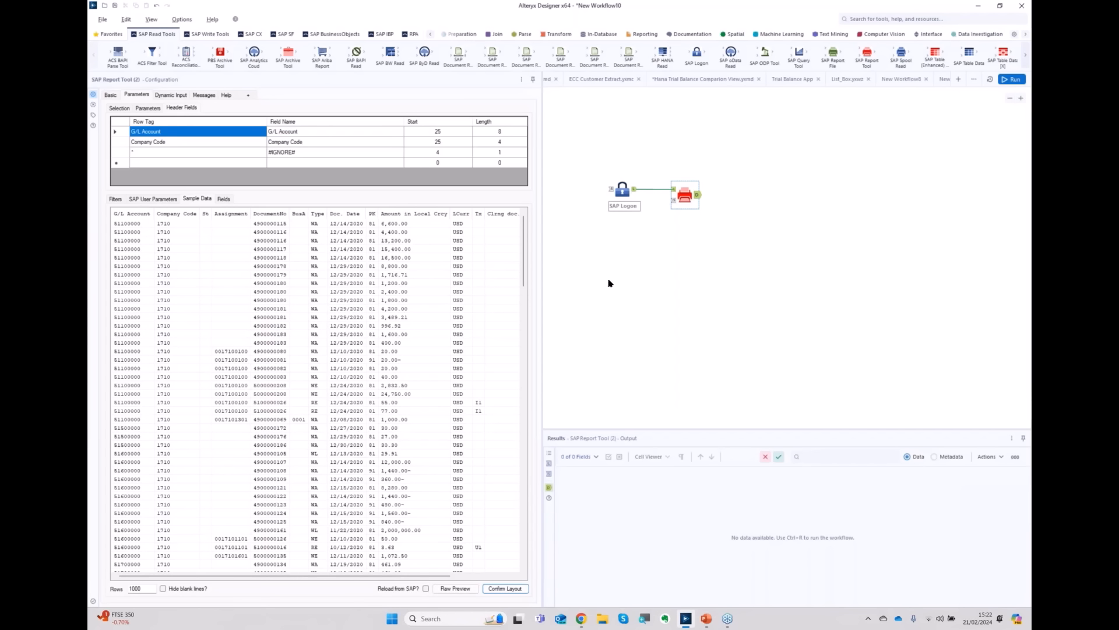
# Step: Add a Browse tool to the SAP Report Tool's output and run the workflow
pyautogui.click(681, 194)
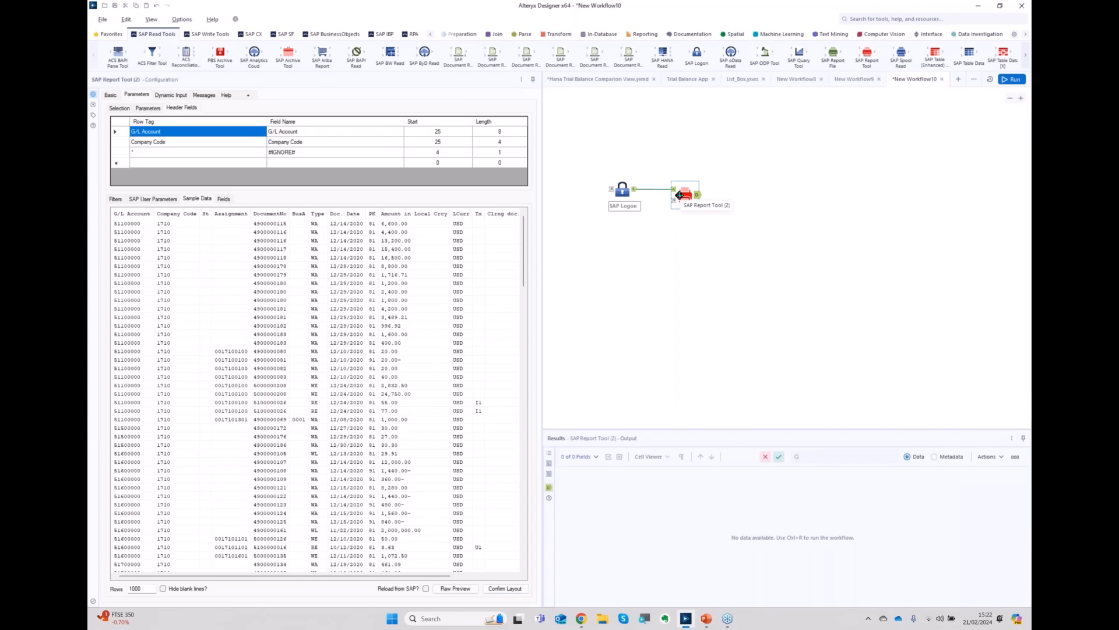
pyautogui.hotkey('ctrl', 'shift', 'b')
pyautogui.moveTo(748, 197); pyautogui.dragTo(799, 249)
pyautogui.click(1012, 80)
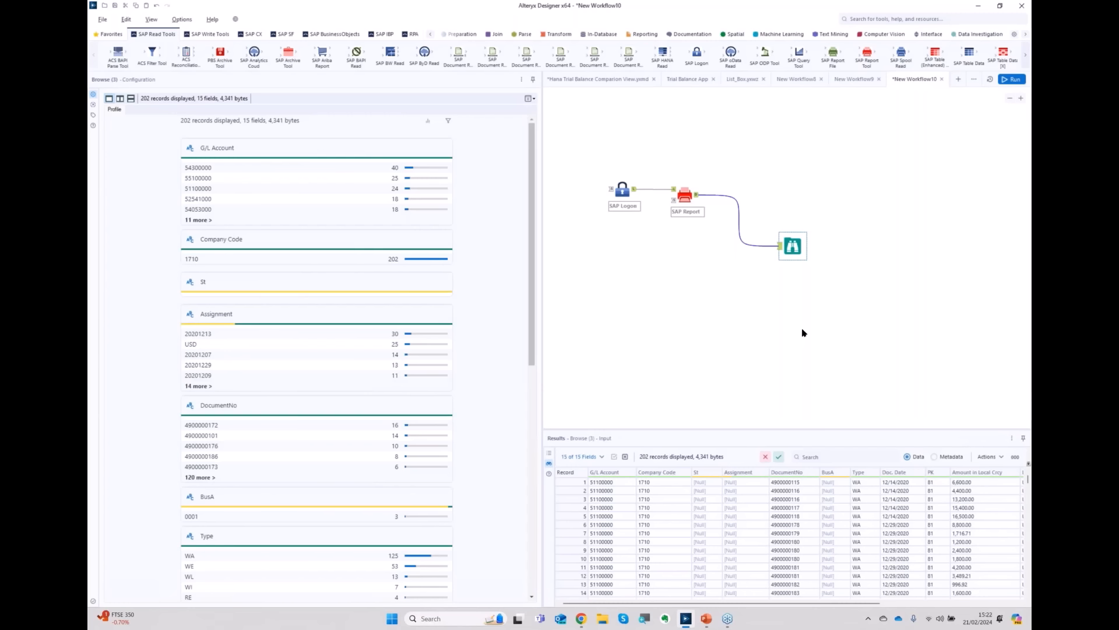
# Step: Switch to the open SAP General Ledger - Extract G_L Accounting Data (Table Extract) workflow and narrow the configuration pane
pyautogui.click(975, 79)
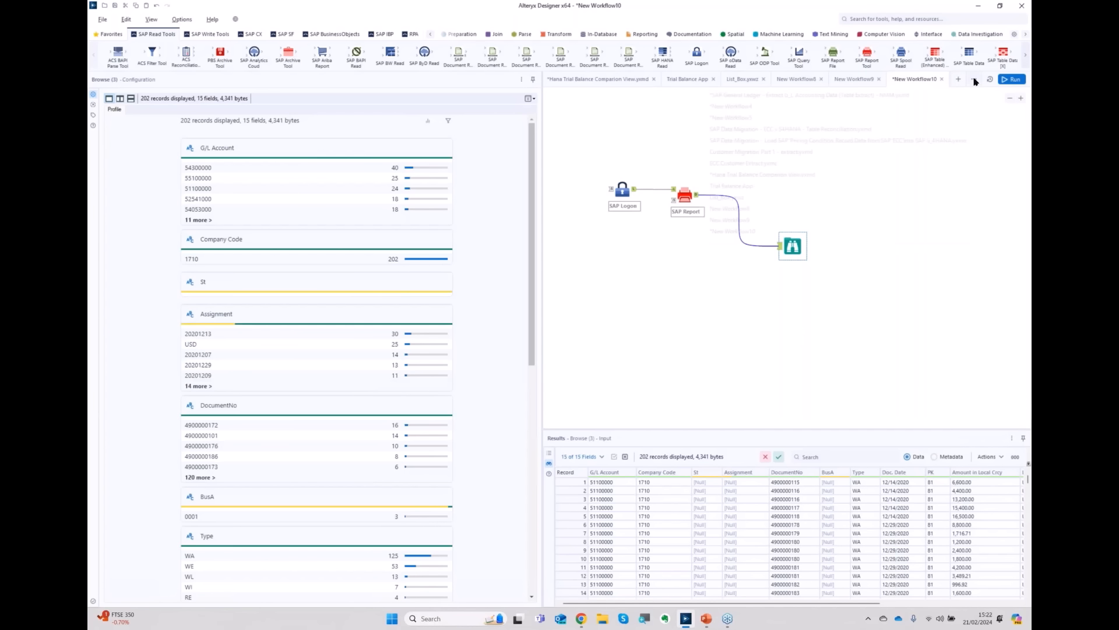
pyautogui.click(855, 96)
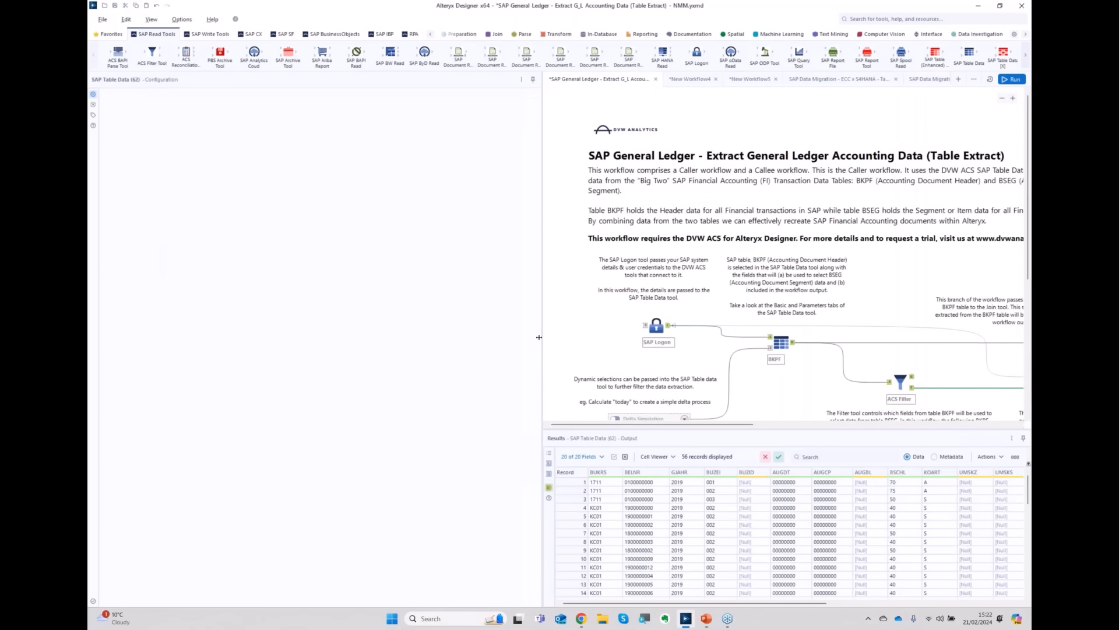
pyautogui.moveTo(543, 337); pyautogui.dragTo(417, 349)
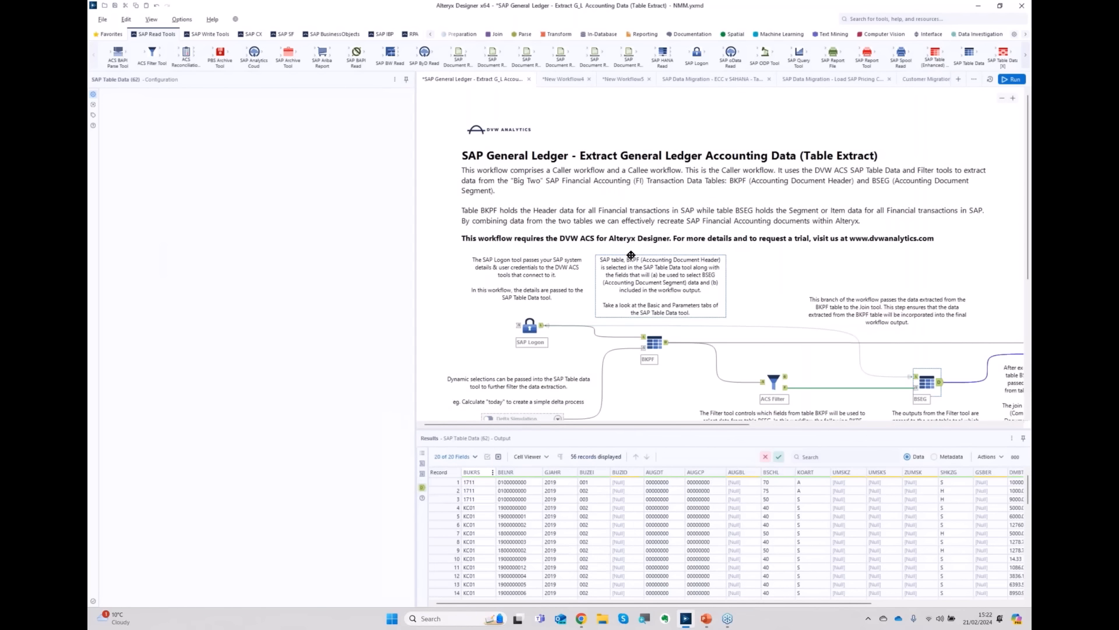
# Step: Review the selected fields and the filter criteria in the BKPF SAP Table Data tool
pyautogui.scroll(-2, 728, 233)
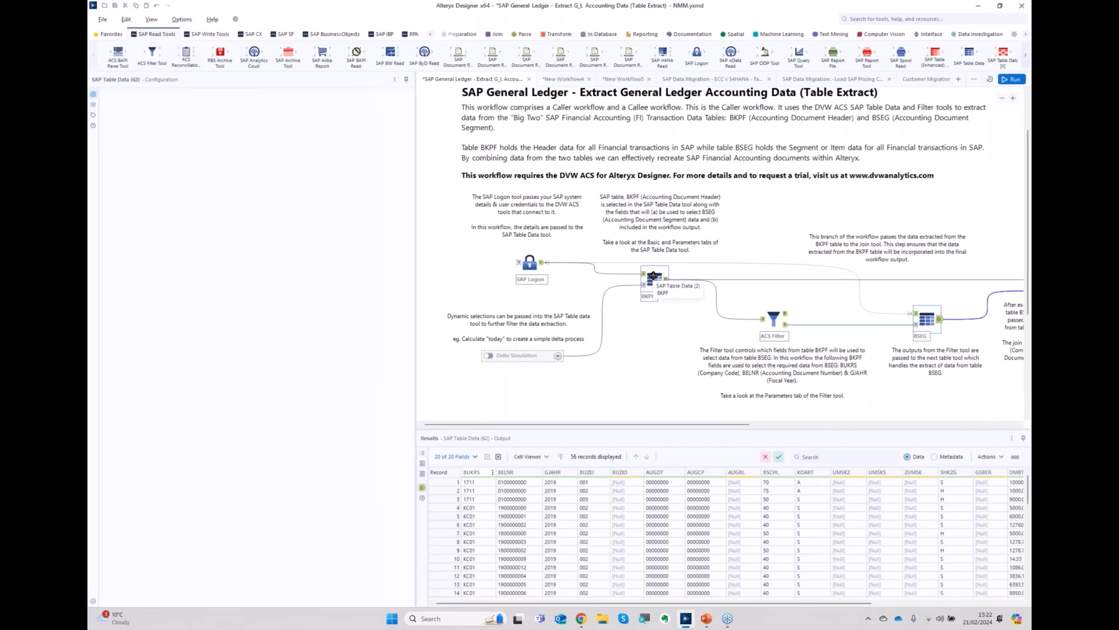
pyautogui.click(653, 276)
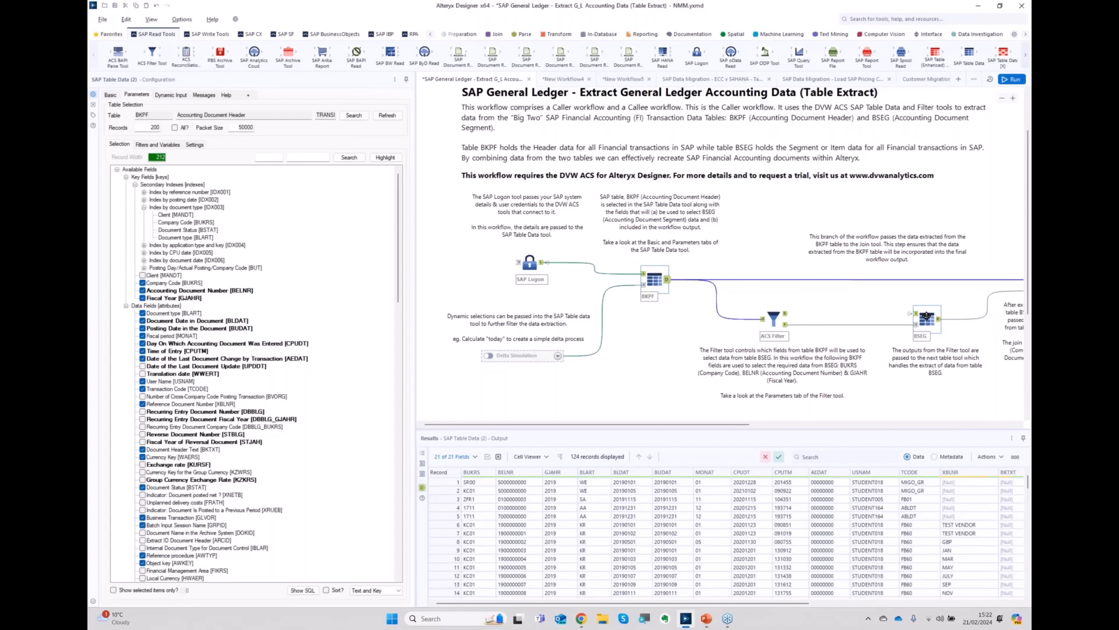
pyautogui.click(926, 319)
pyautogui.click(653, 280)
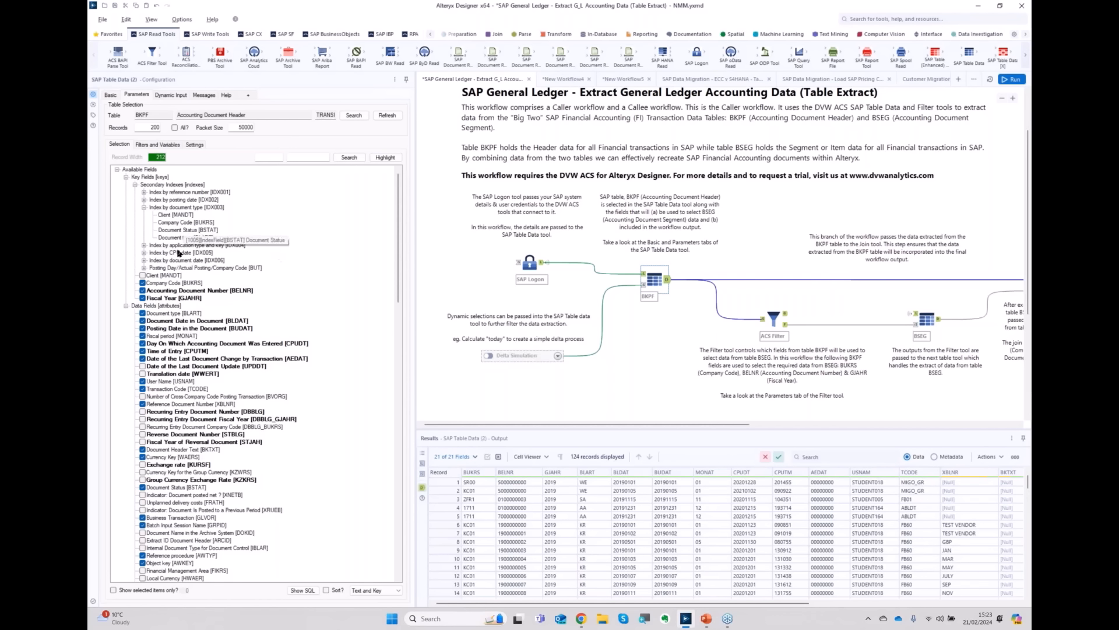
pyautogui.click(153, 144)
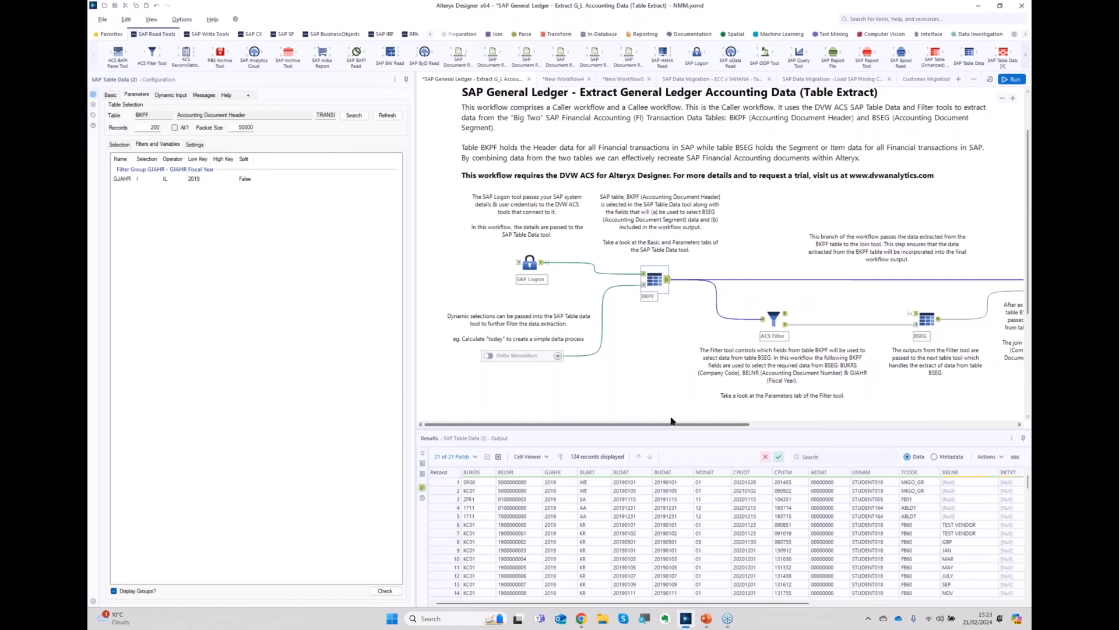
# Step: Examine the ACS Filter tool's input mapping and the records from its Filters output
pyautogui.hscroll(3, 641, 425)
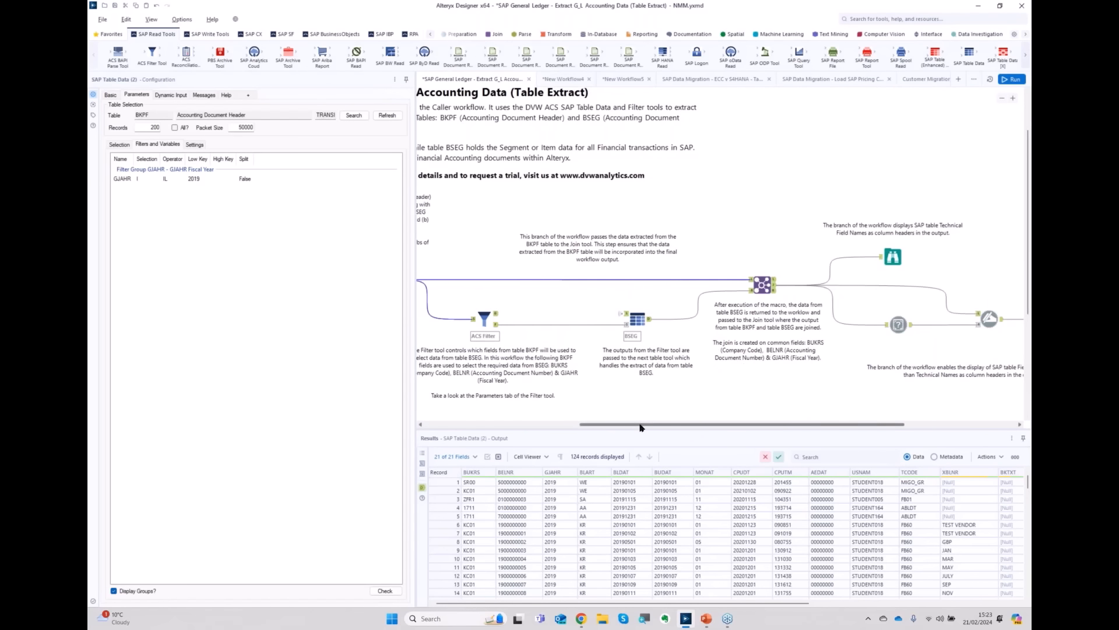
pyautogui.hscroll(-2, 641, 425)
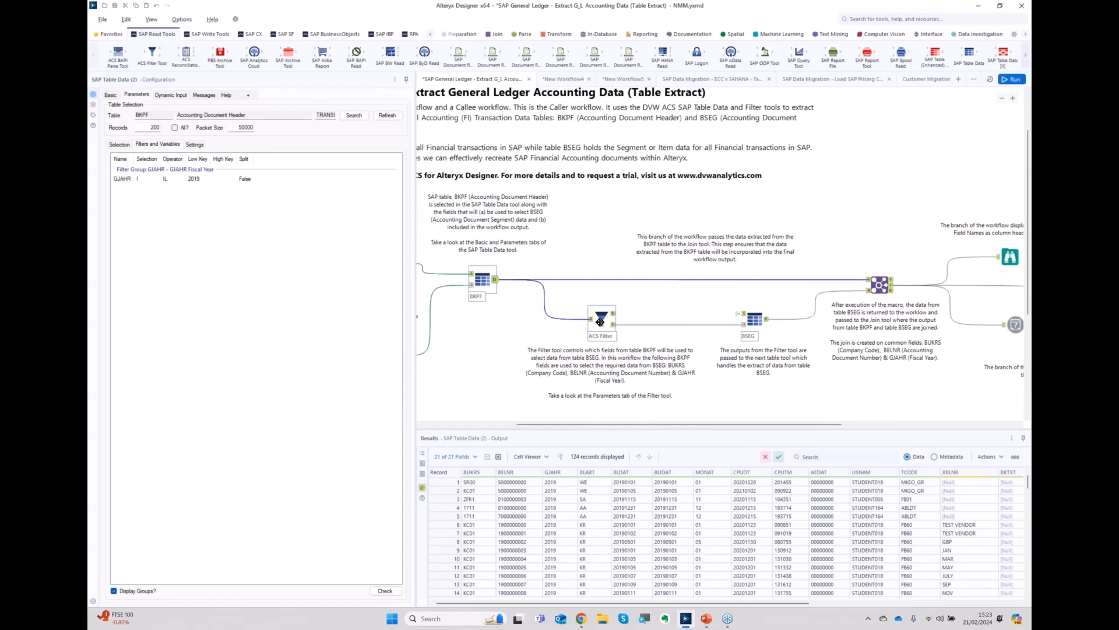
pyautogui.click(600, 322)
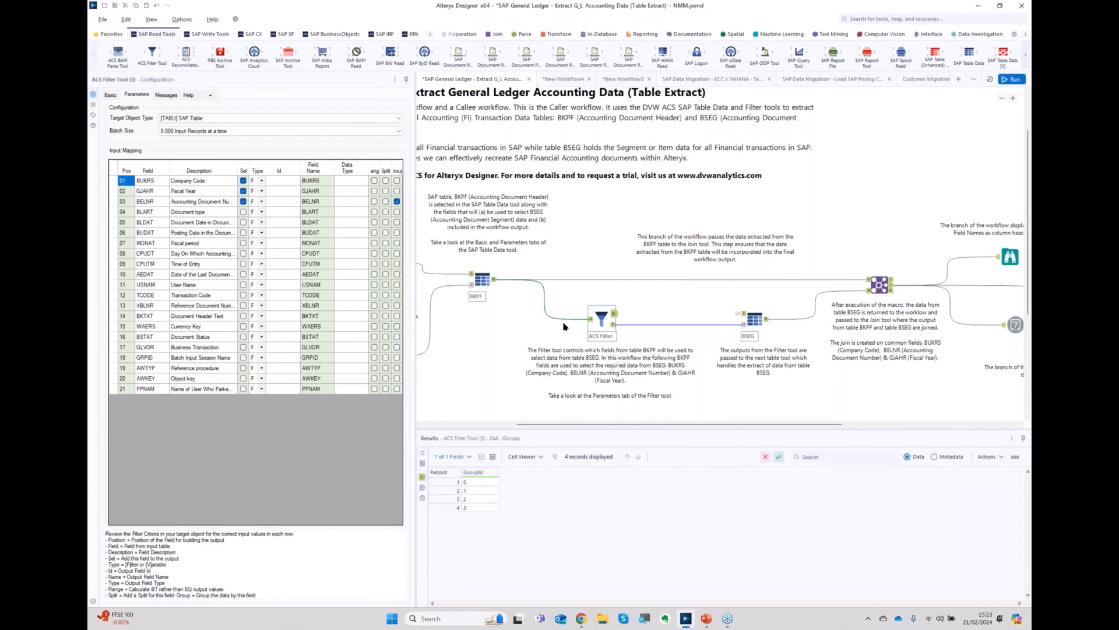
pyautogui.click(613, 325)
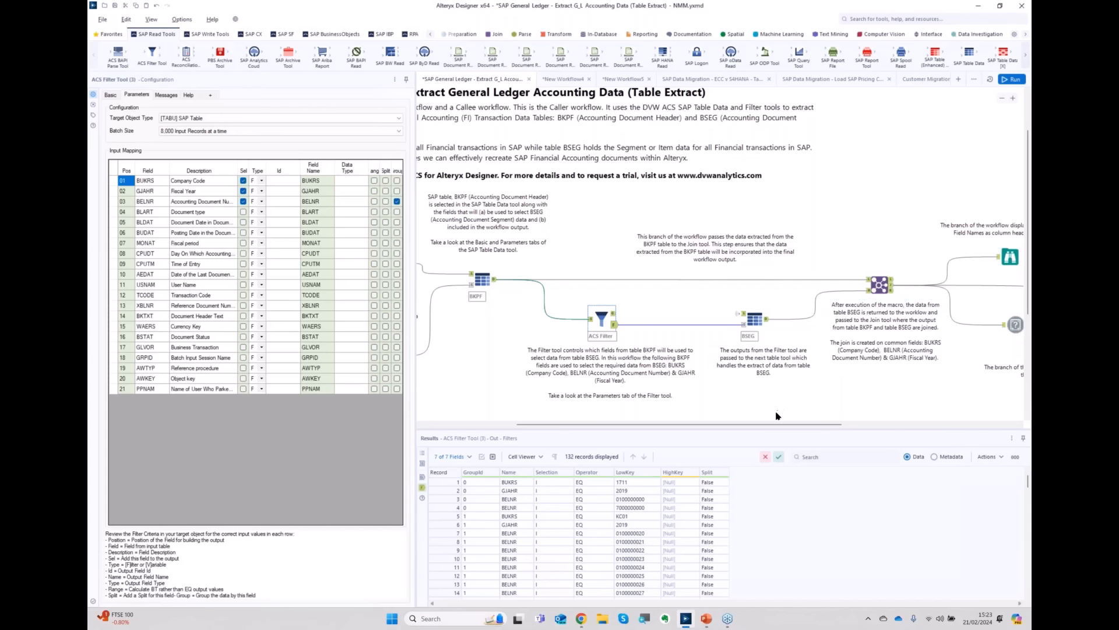
# Step: Review the Join tool's configuration and the joined BKPF and BSEG records it outputs
pyautogui.hscroll(3, 775, 425)
pyautogui.click(717, 285)
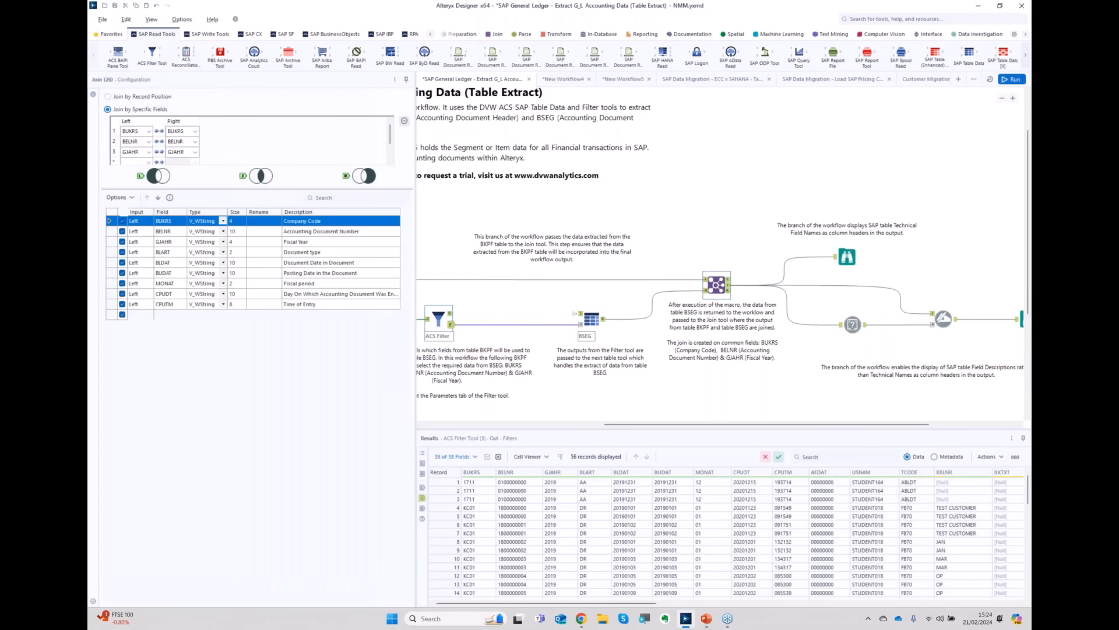
pyautogui.click(716, 286)
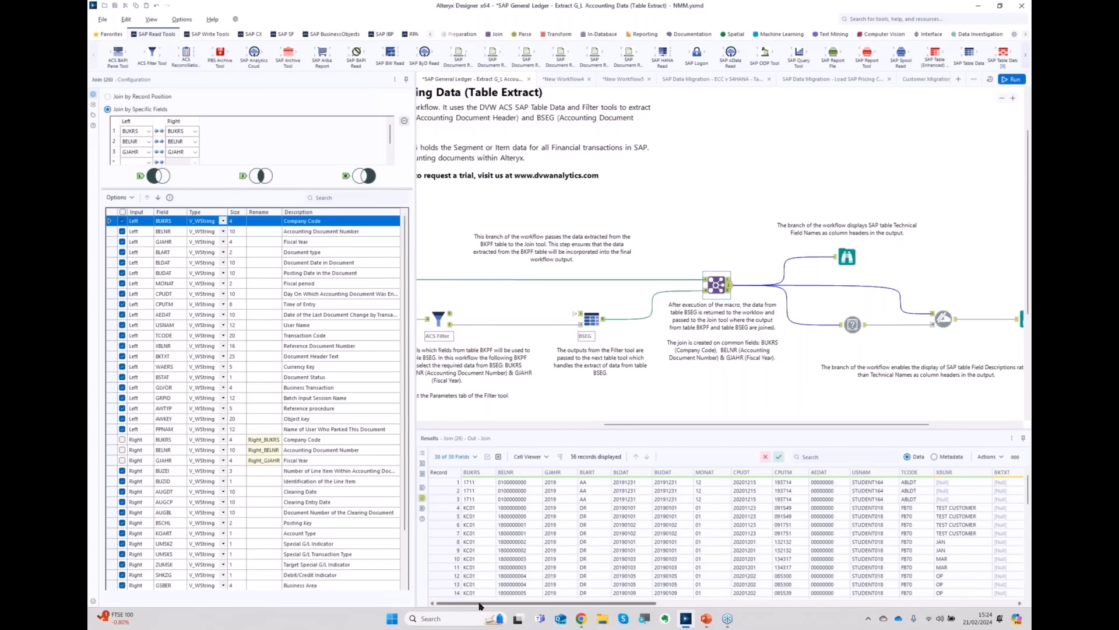
pyautogui.moveTo(479, 606)
pyautogui.mouseDown()
pyautogui.moveTo(783, 608)
pyautogui.moveTo(467, 612)
pyautogui.mouseUp()
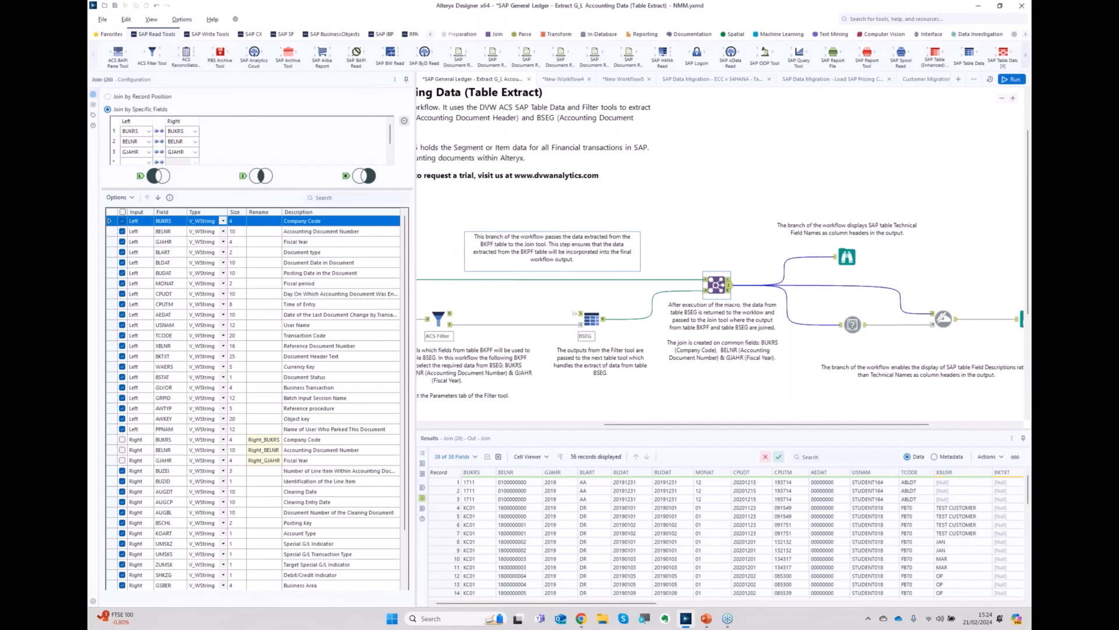
pyautogui.scroll(1, 583, 245)
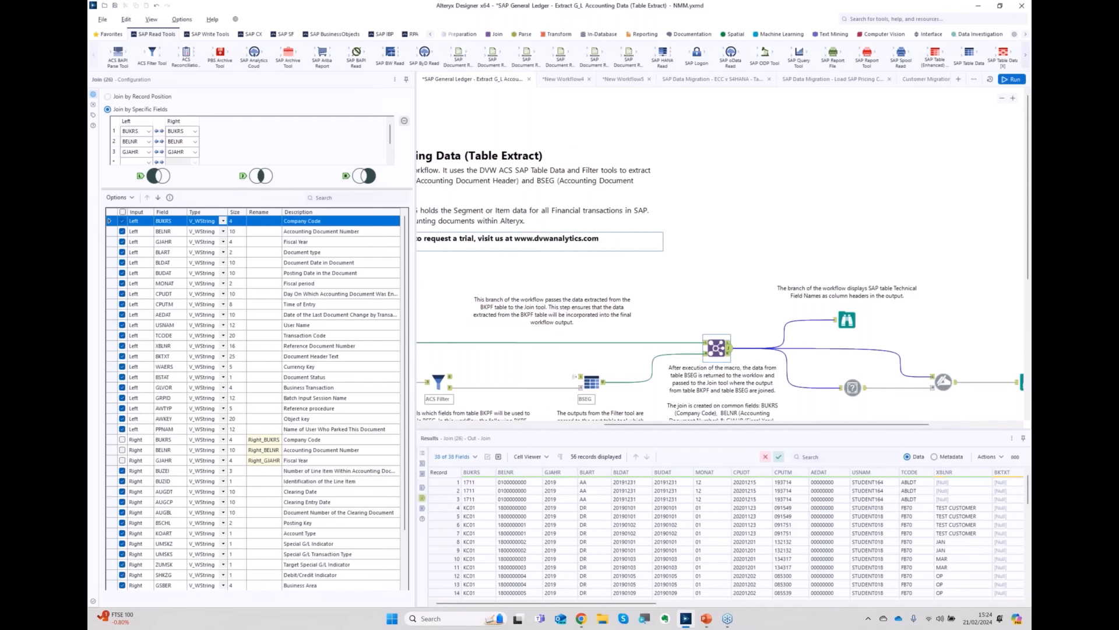
pyautogui.hotkey('alt', 'Tab')
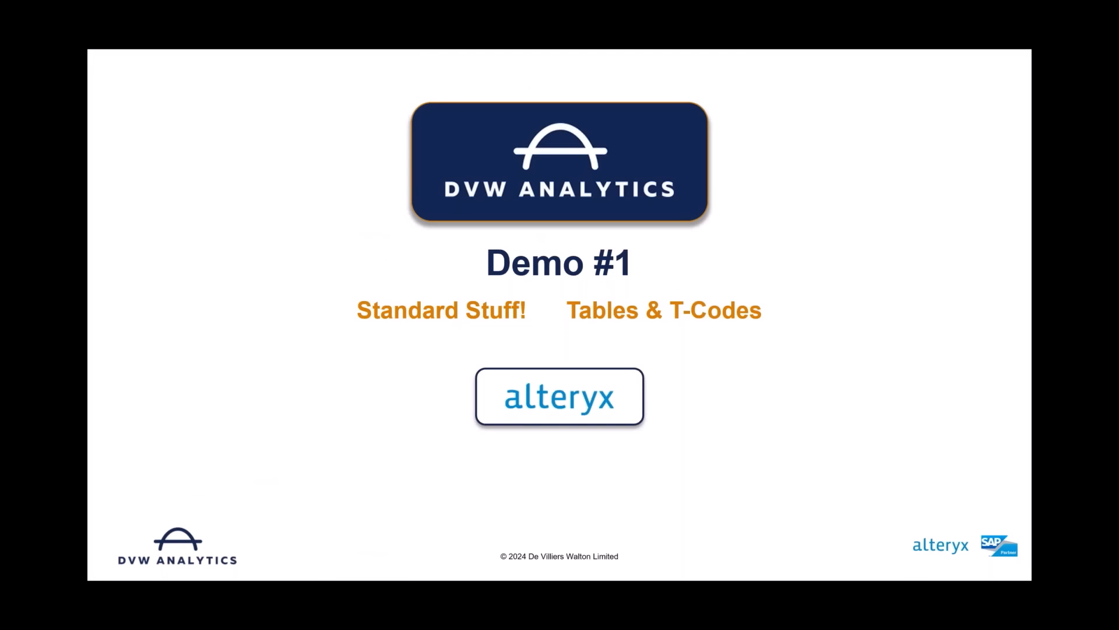
pyautogui.press('Right')
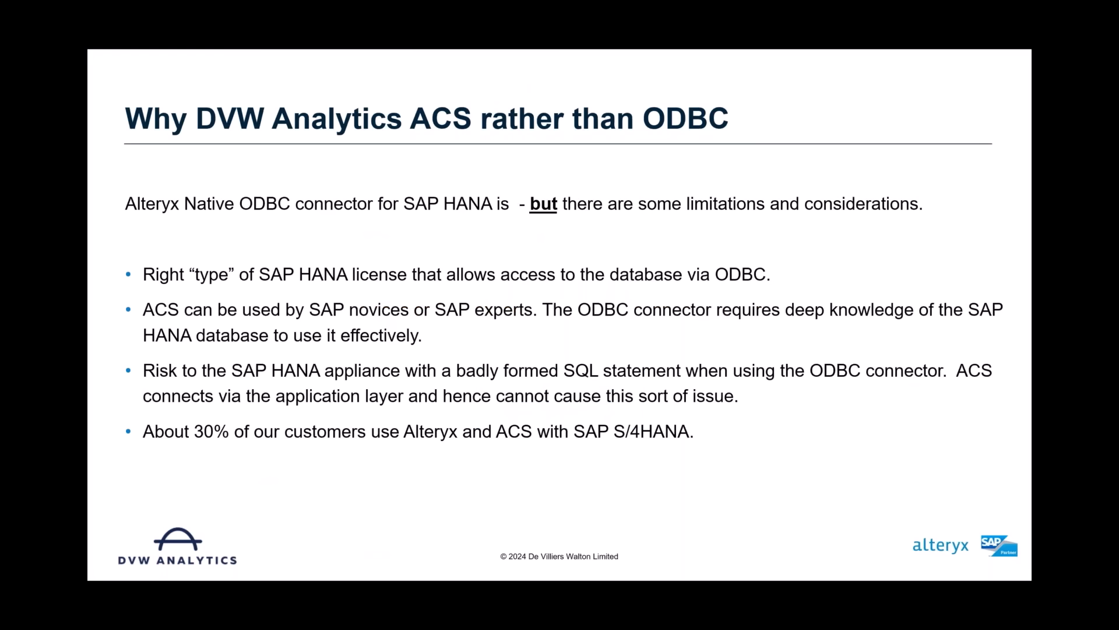
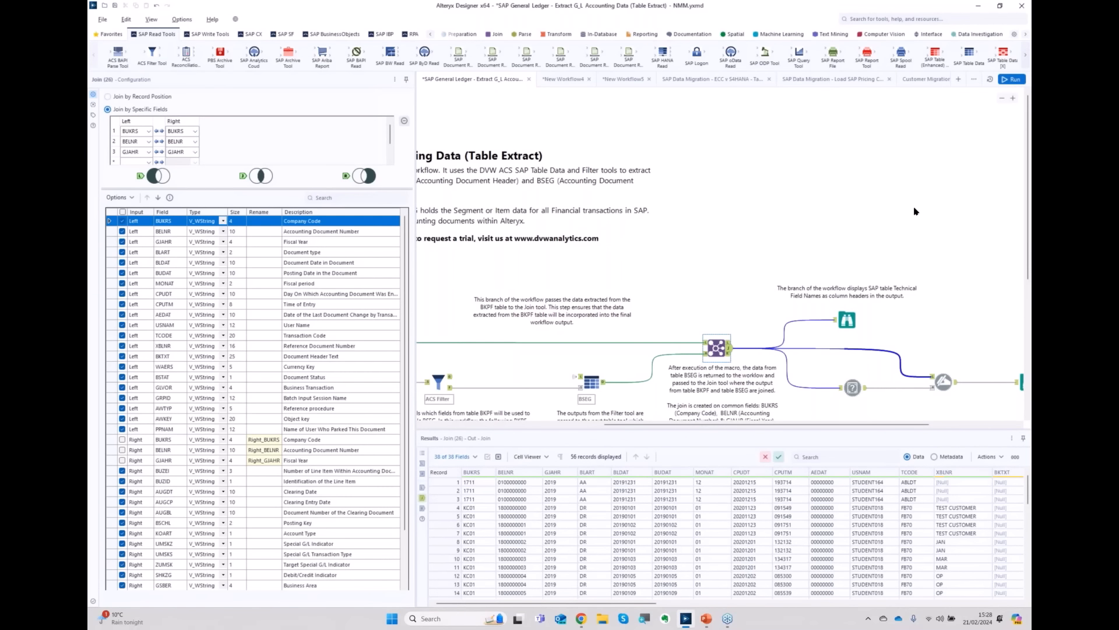
# Step: Bring up the open Trial Balance App workflow, and switch from it to the Hana Trial Balance workflow
pyautogui.click(975, 79)
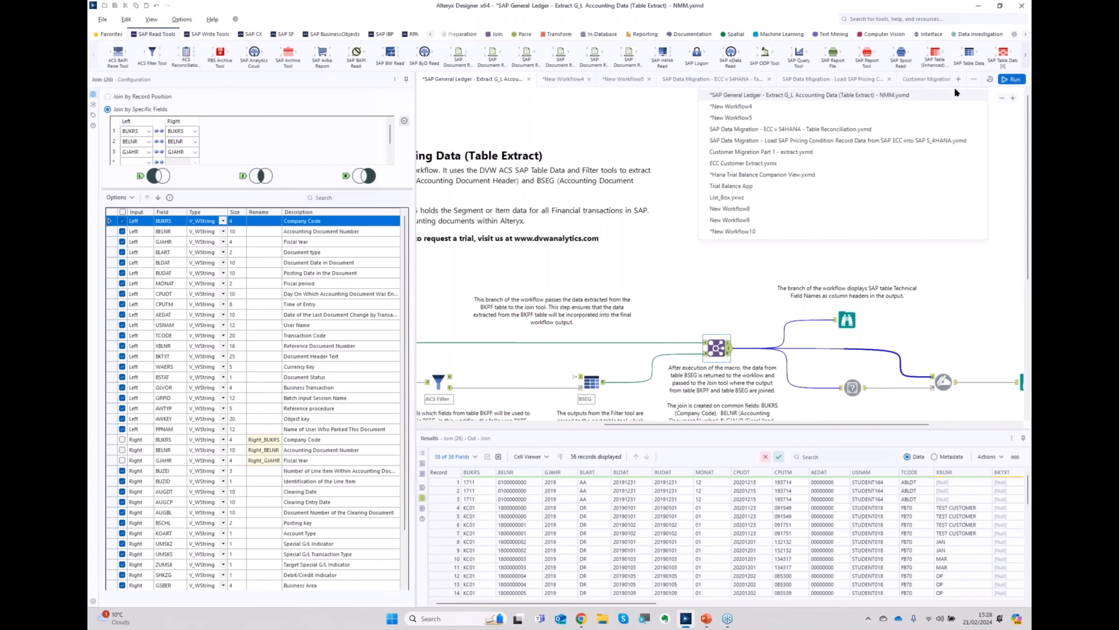
pyautogui.click(758, 187)
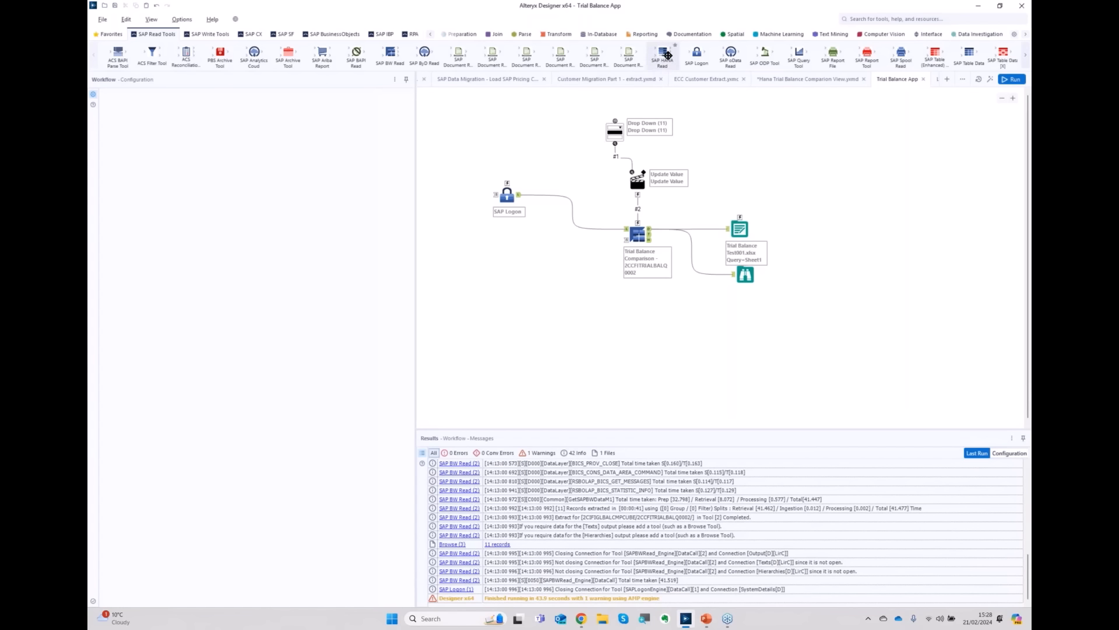
pyautogui.click(802, 79)
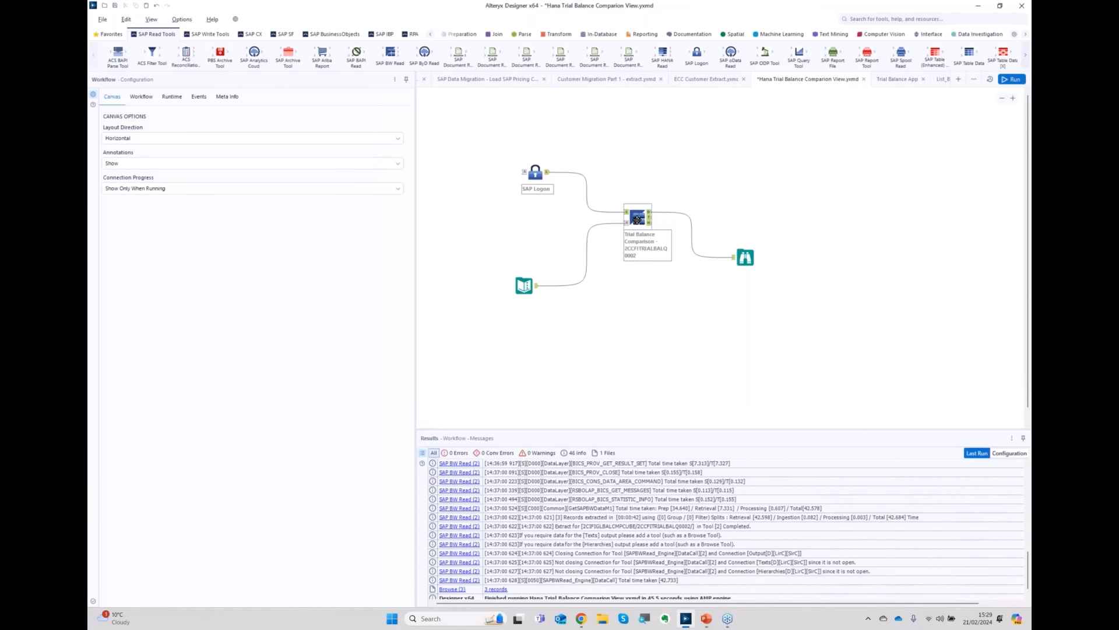
# Step: Review the available characteristics and the filter variables of the SAP BW Read tool for the Trial Balance Comparison query
pyautogui.click(637, 219)
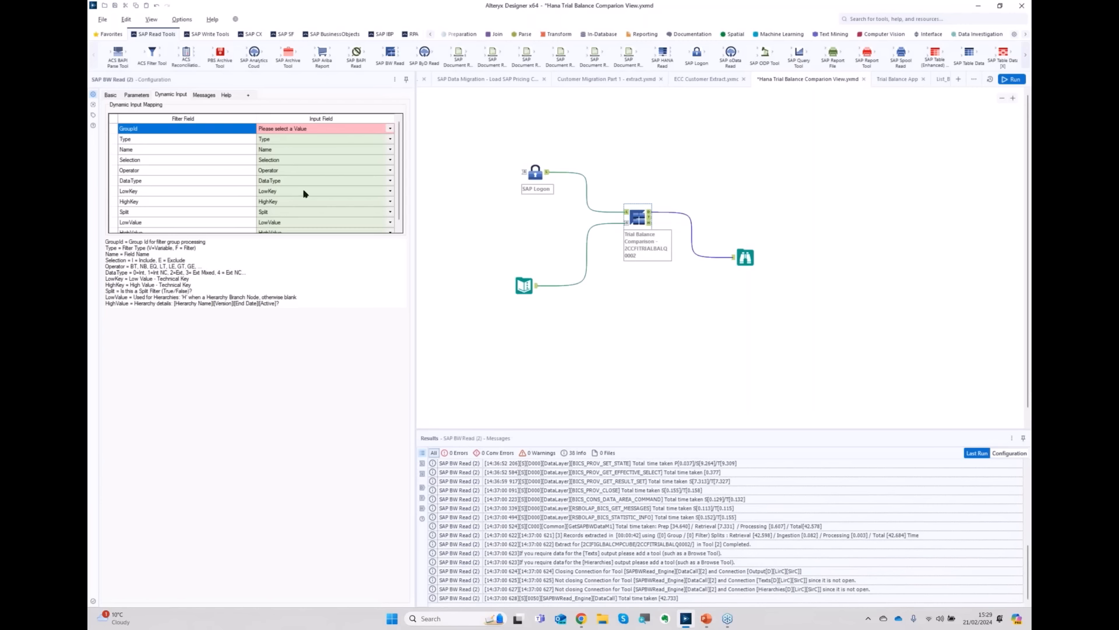
pyautogui.click(137, 95)
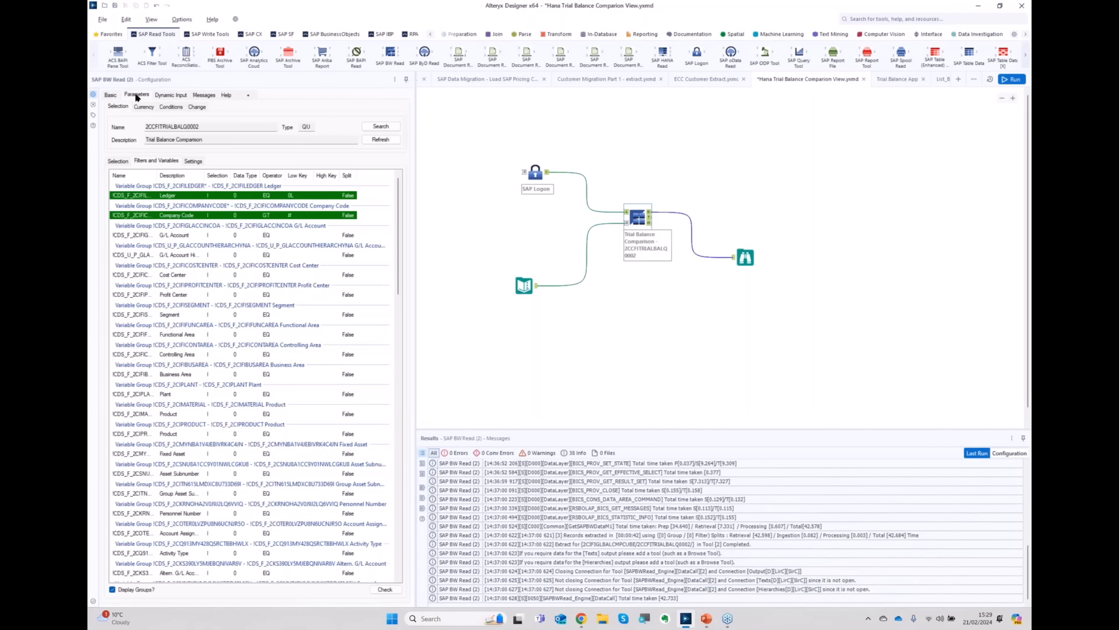
pyautogui.click(118, 161)
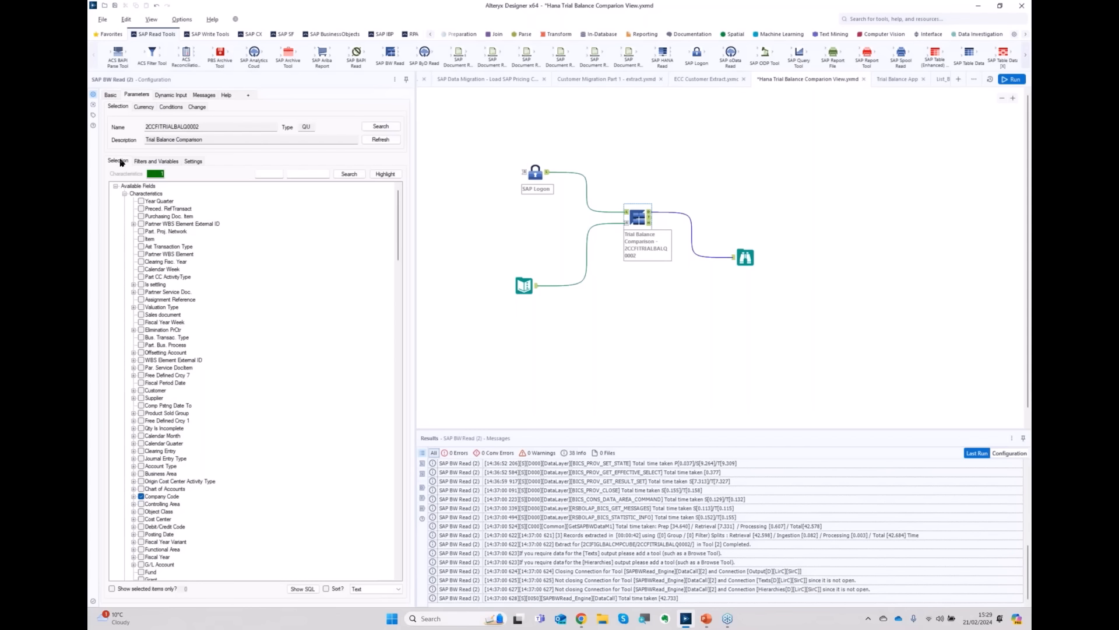
pyautogui.doubleClick(204, 128)
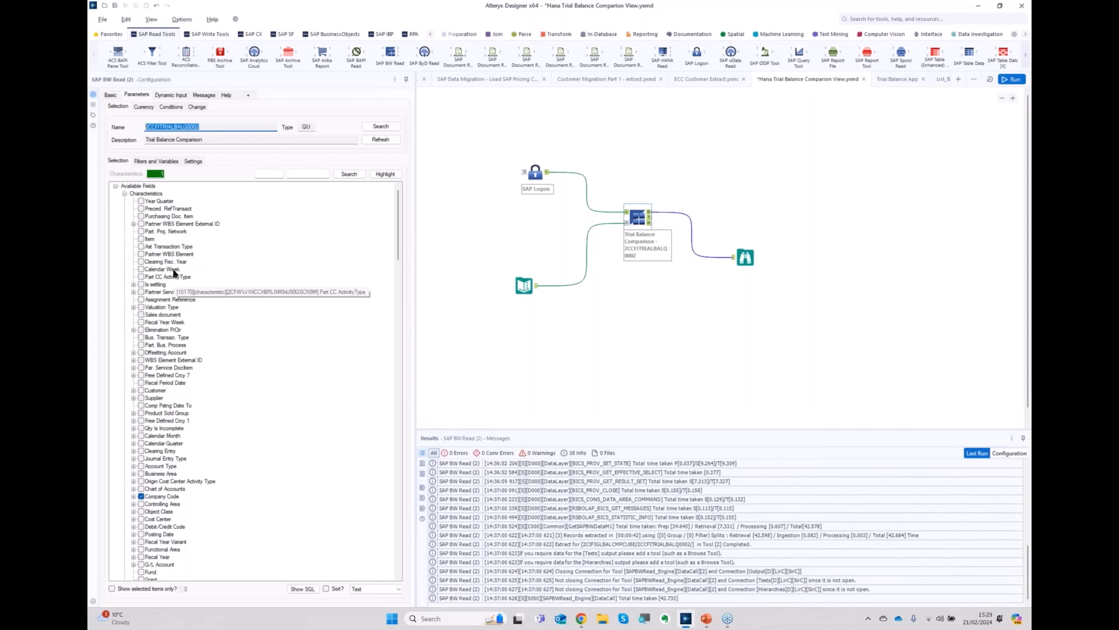
pyautogui.click(149, 161)
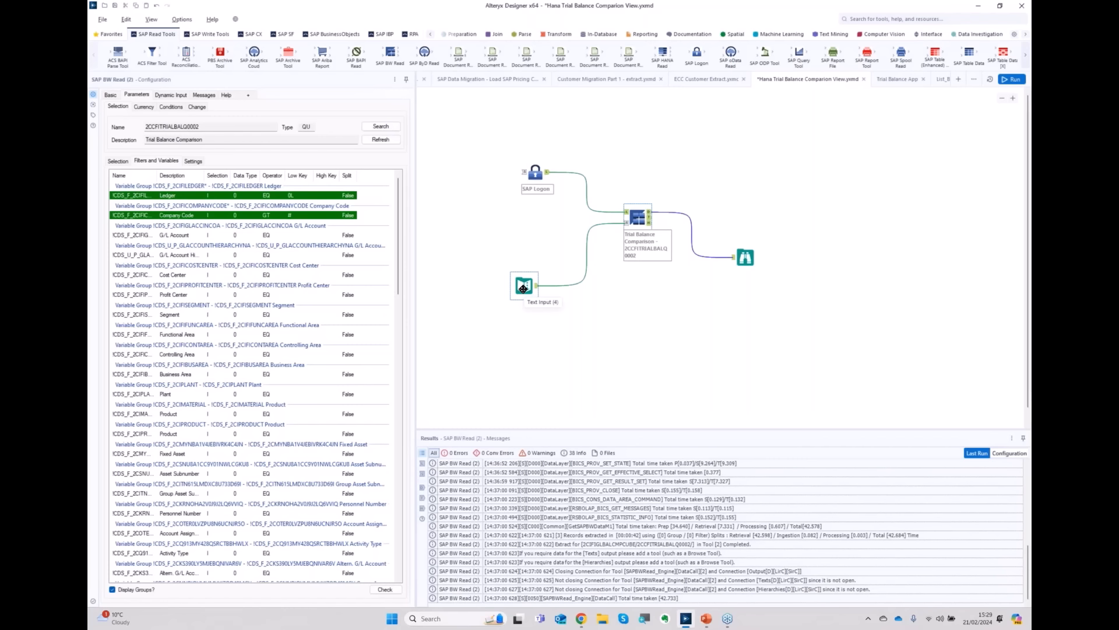
# Step: Examine the company code filters in the Text Input tool and the extracted records in the Browse tool
pyautogui.click(523, 287)
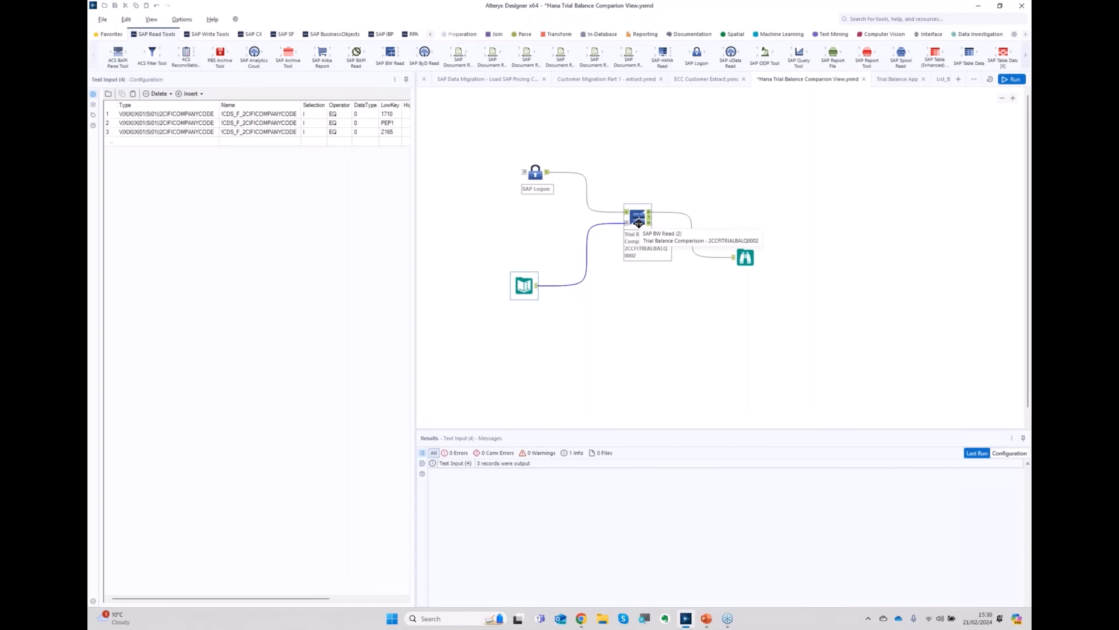
pyautogui.click(745, 257)
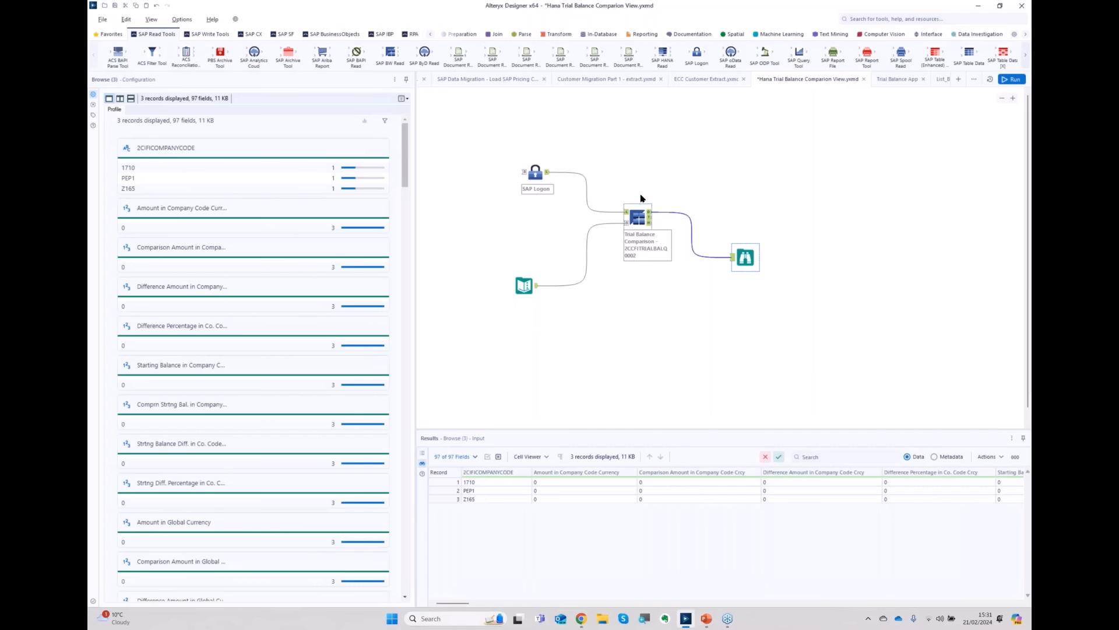
# Step: Show the Trial Balance App workflow, then switch to Alteryx Server in Chrome and open the published Trial Balance App
pyautogui.click(892, 80)
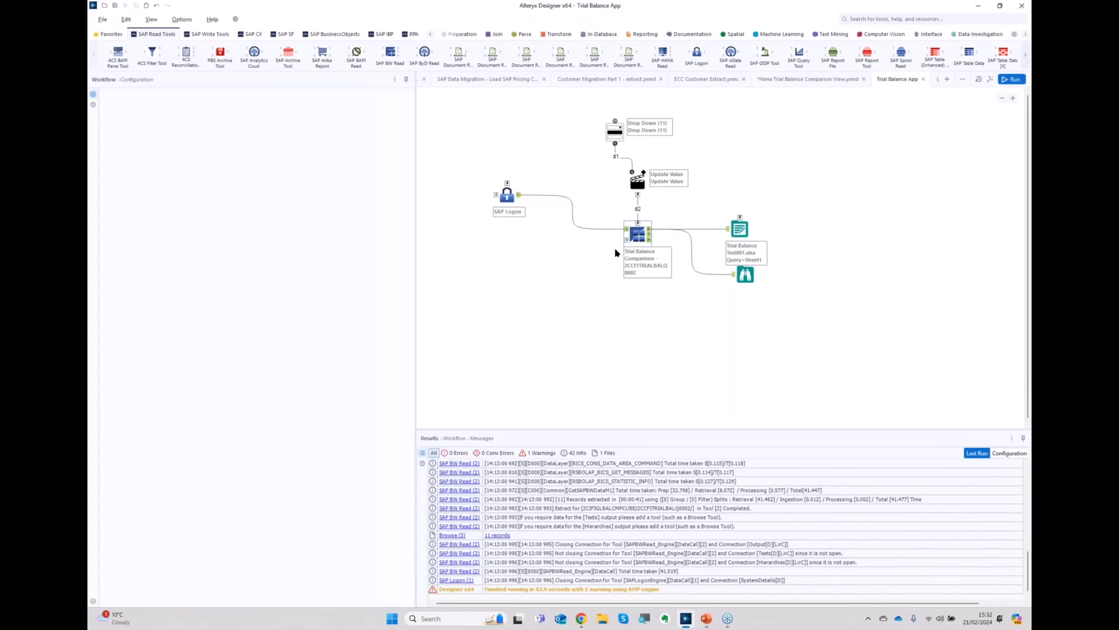
pyautogui.moveTo(576, 616)
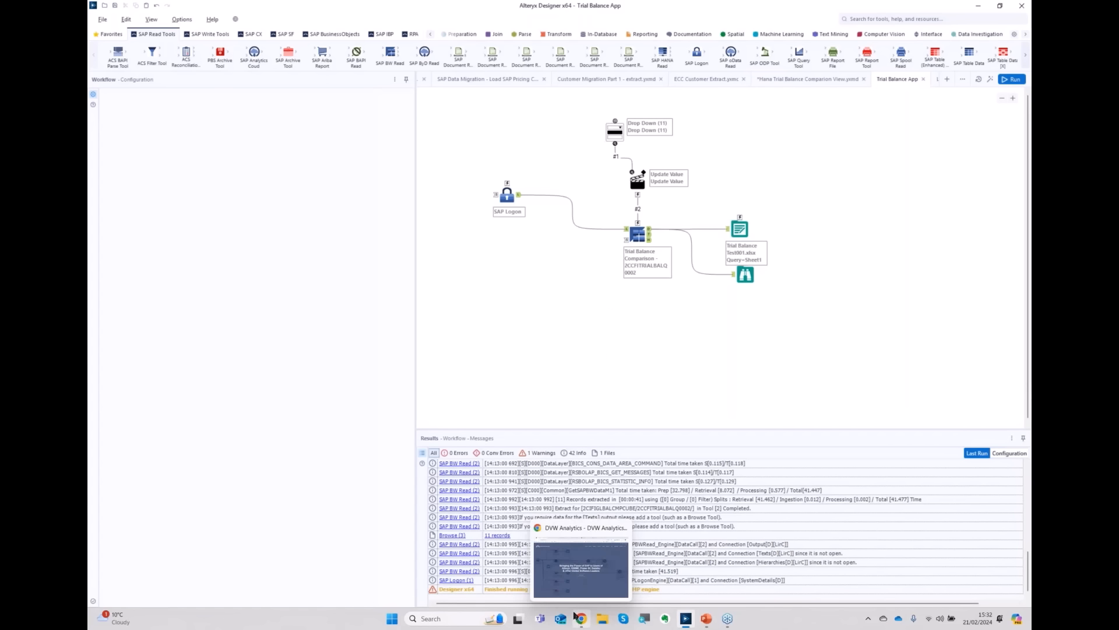
pyautogui.click(580, 586)
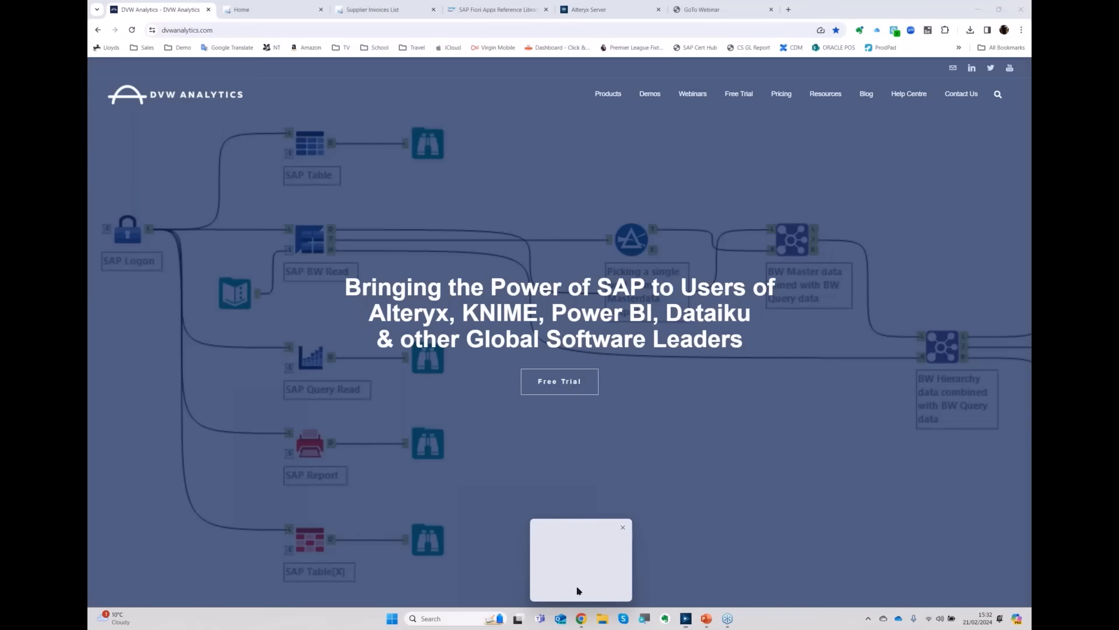
pyautogui.click(603, 10)
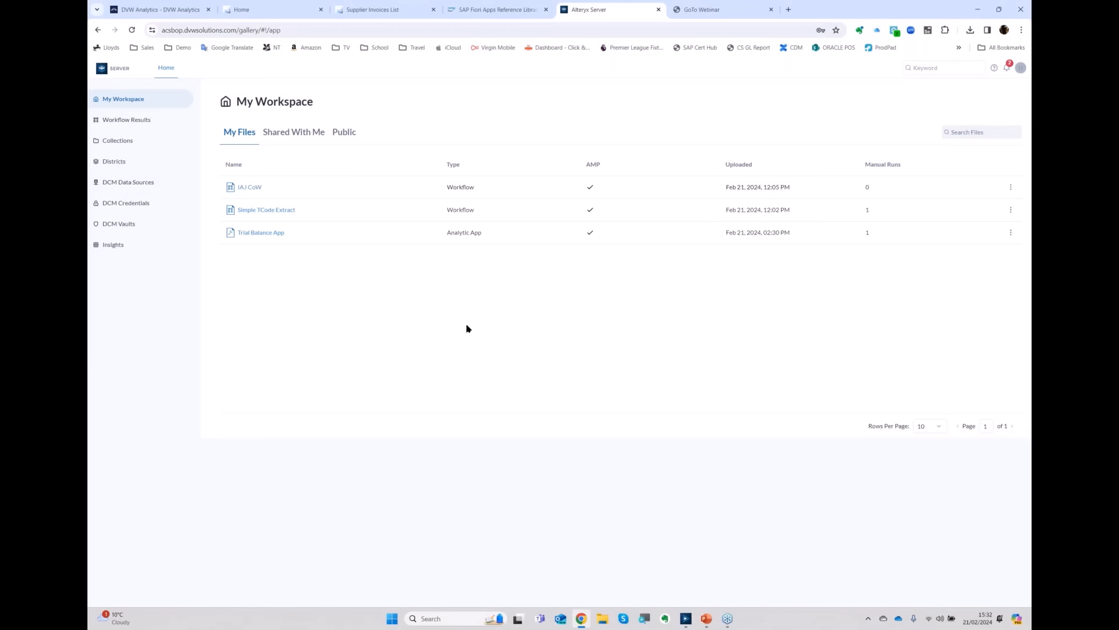
pyautogui.click(263, 234)
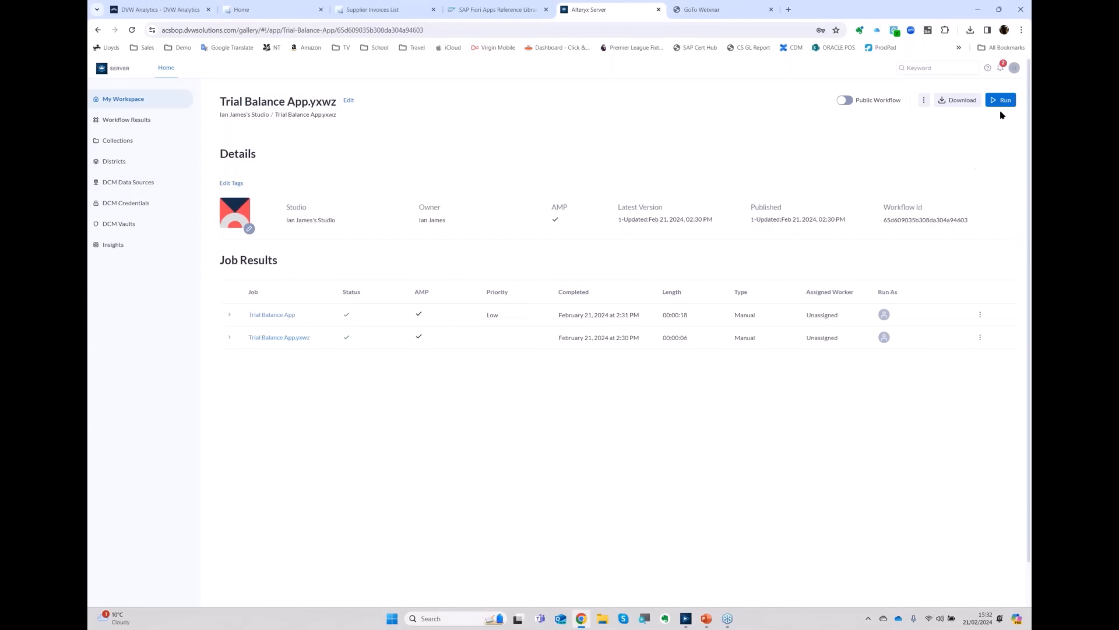
# Step: Run the Trial Balance App with the default job settings and Drop Down (11) set to 1710
pyautogui.click(1001, 100)
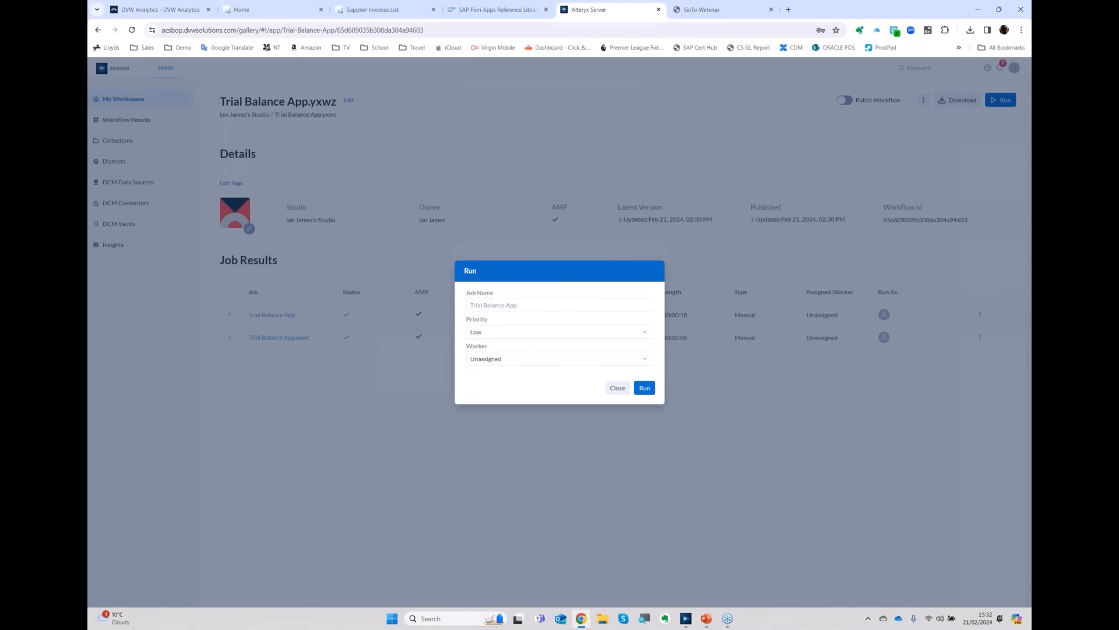
pyautogui.click(644, 388)
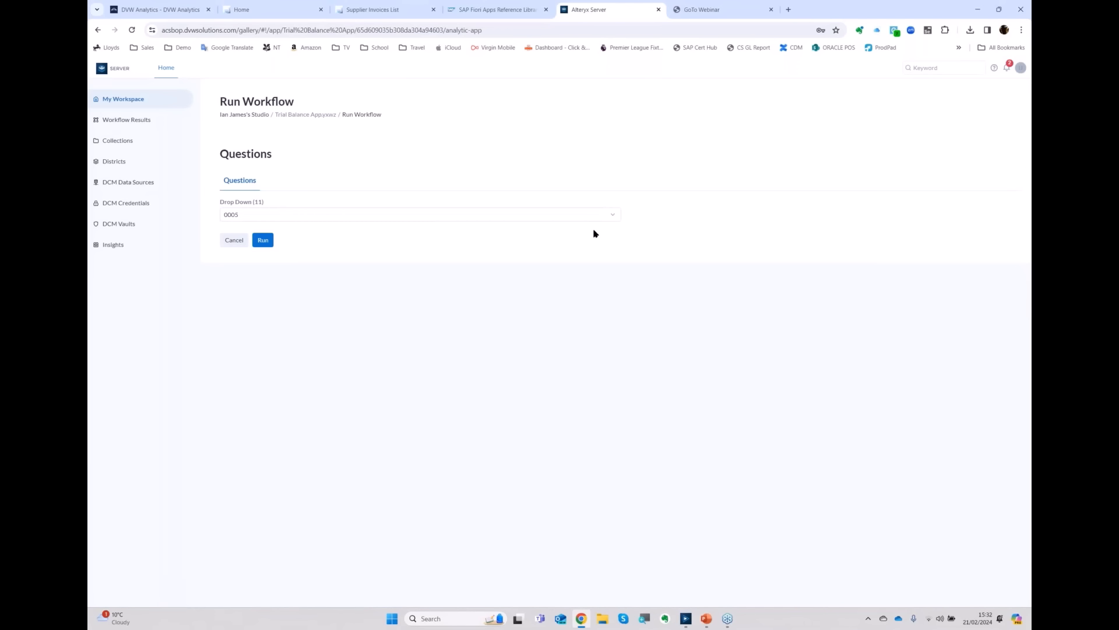
pyautogui.click(614, 216)
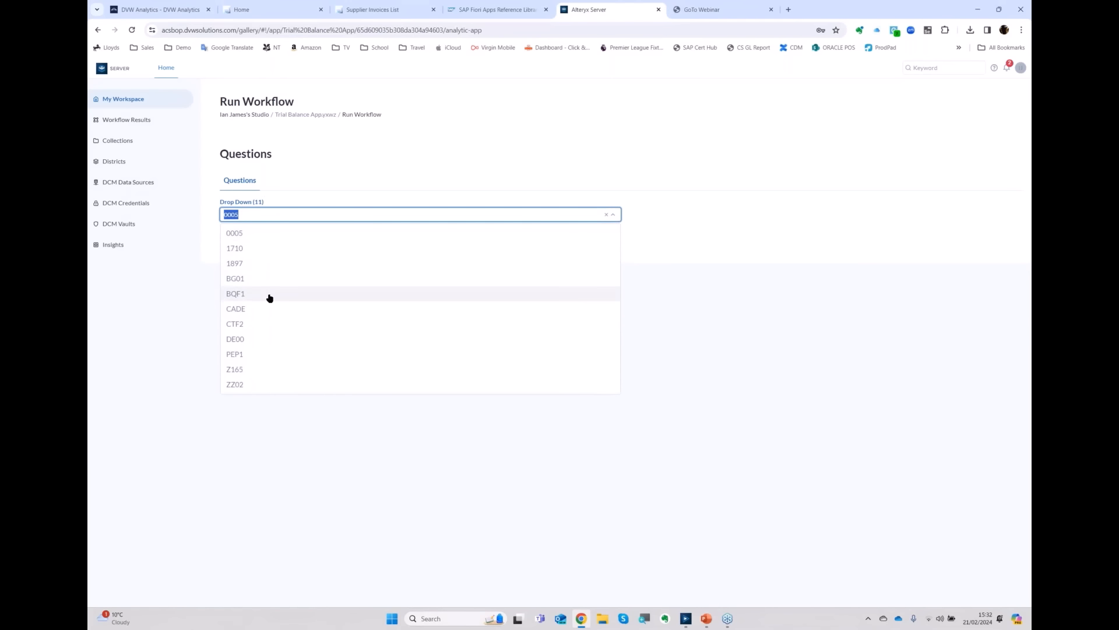
pyautogui.click(276, 251)
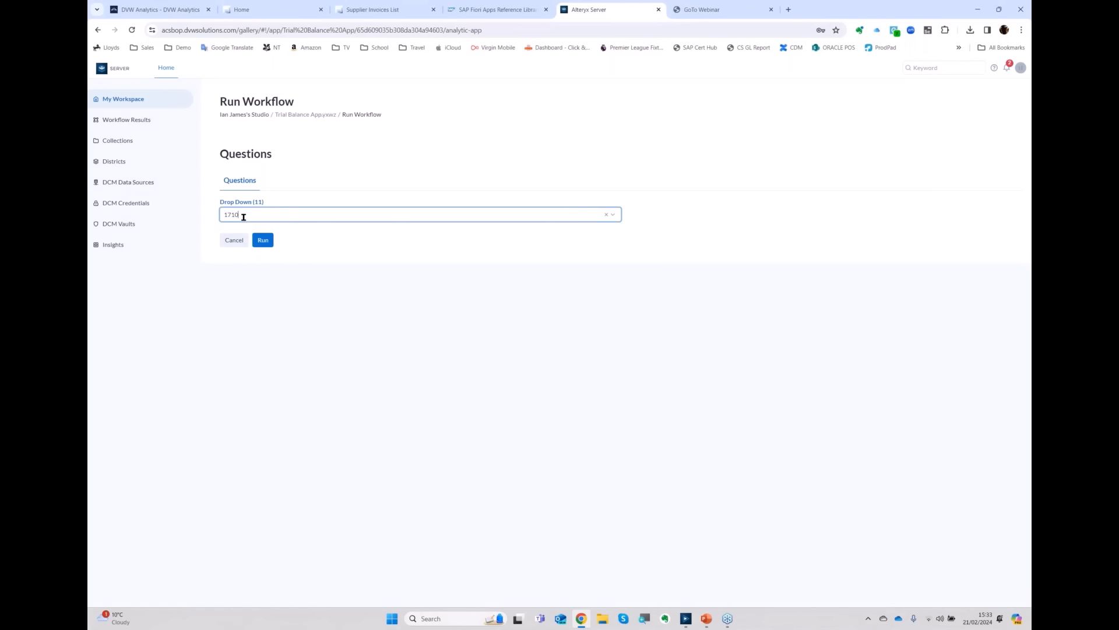
pyautogui.click(263, 240)
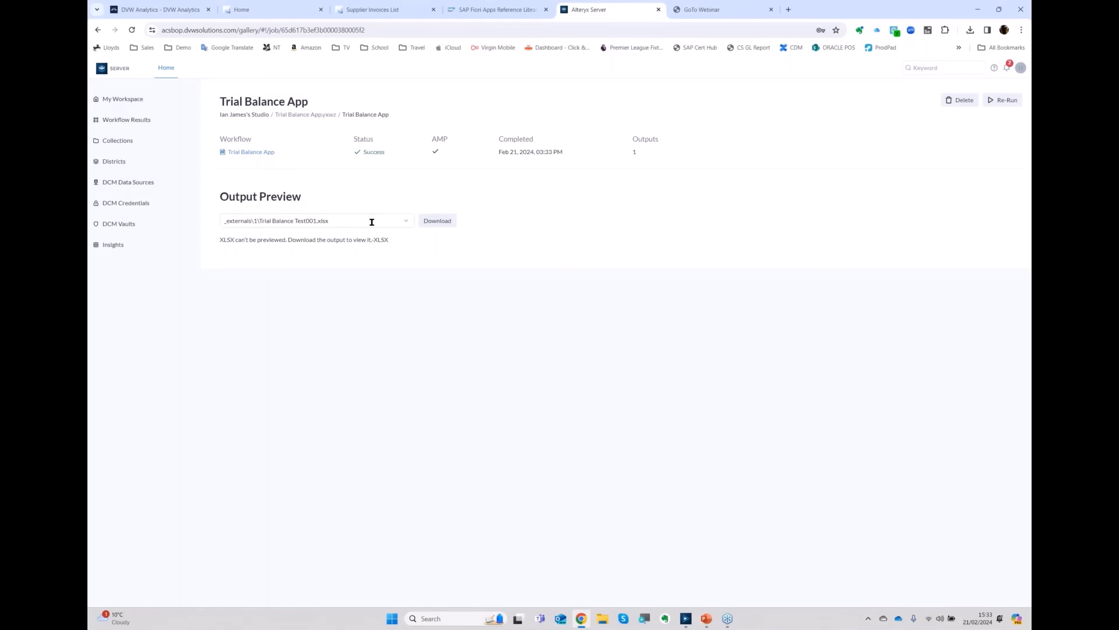
# Step: Download the Trial Balance App output file Trial Balance Test001.xlsx and show it in the browser's recent downloads
pyautogui.click(437, 222)
pyautogui.click(547, 337)
pyautogui.click(555, 356)
pyautogui.click(637, 364)
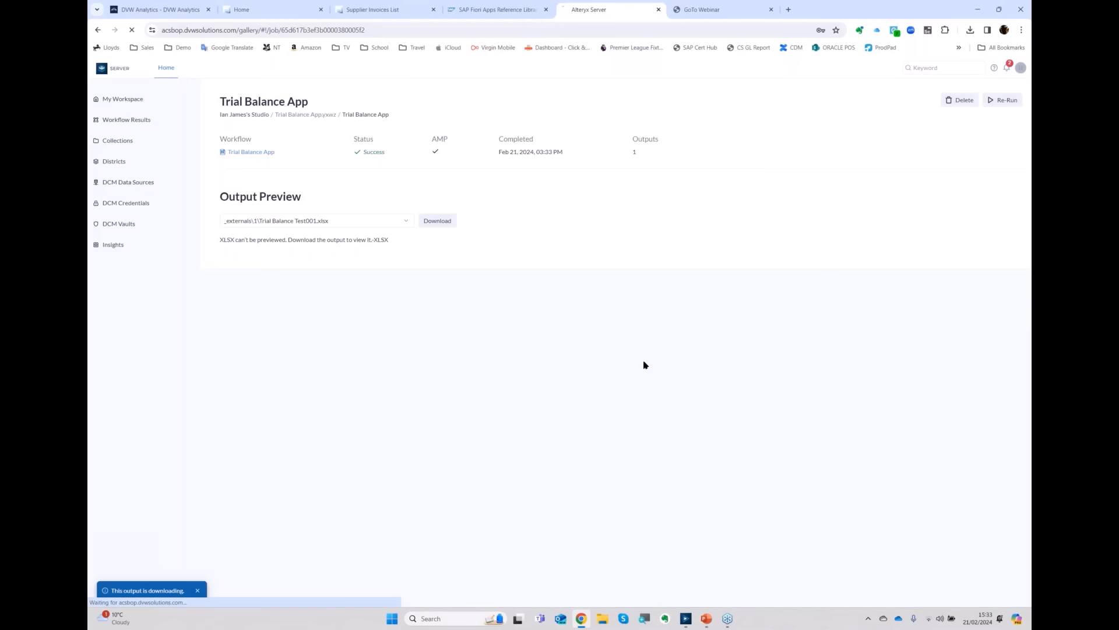
pyautogui.click(970, 31)
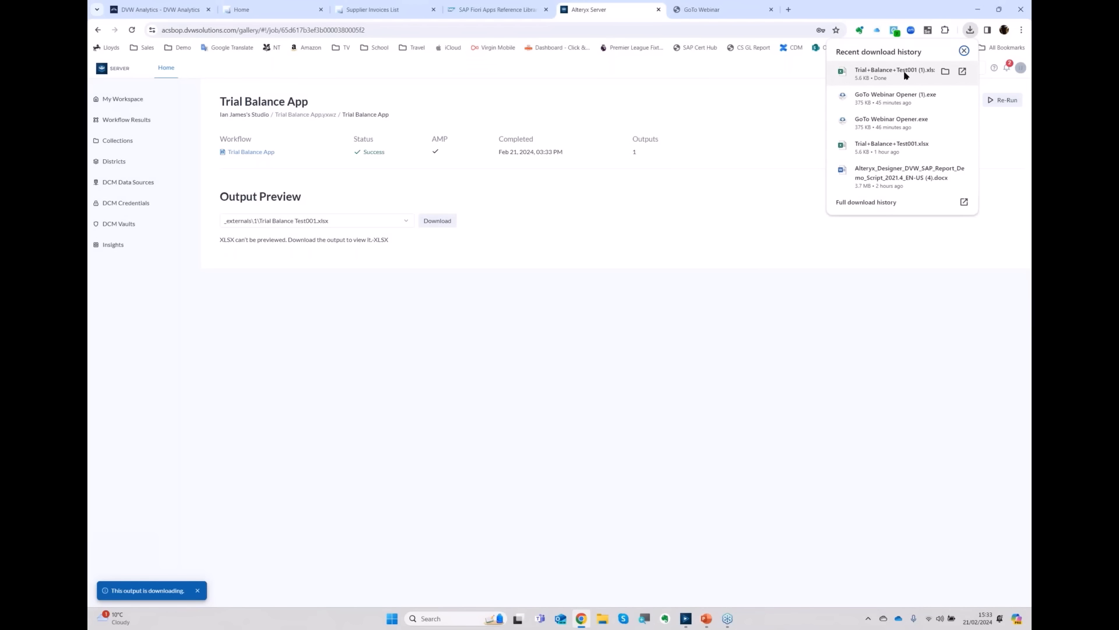
pyautogui.hotkey('alt', 'Tab')
pyautogui.hotkey('alt', 'Tab')
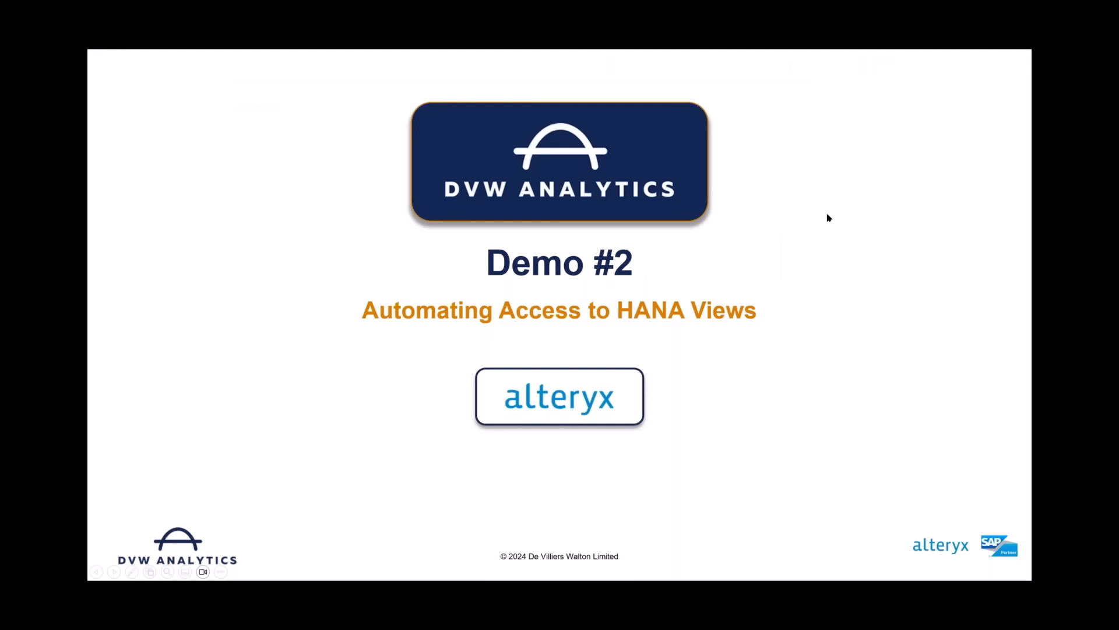
pyautogui.click(829, 218)
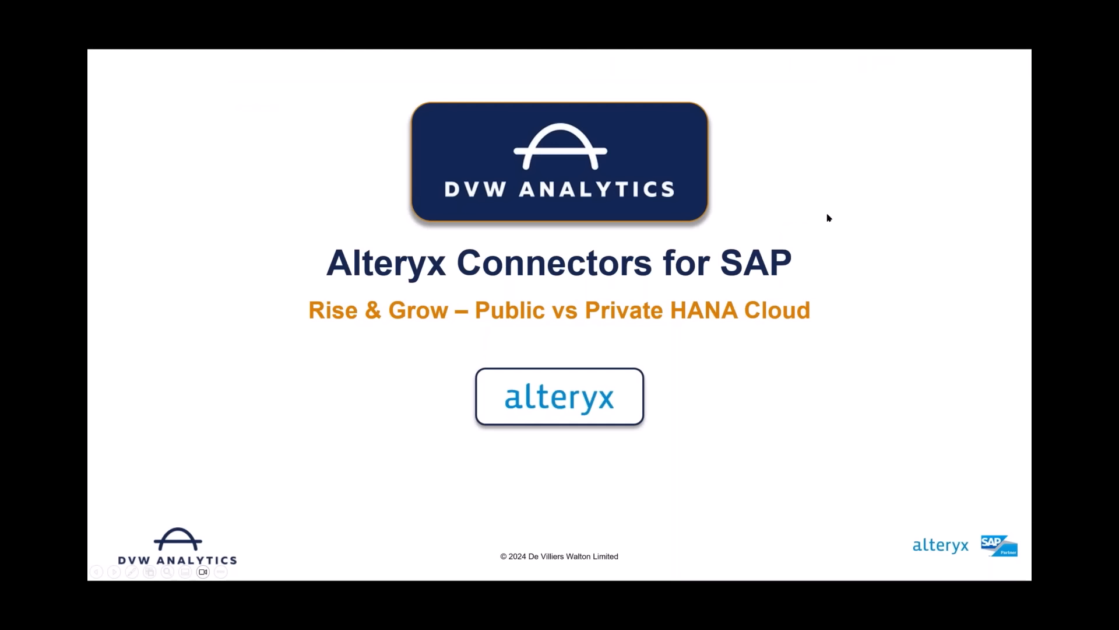
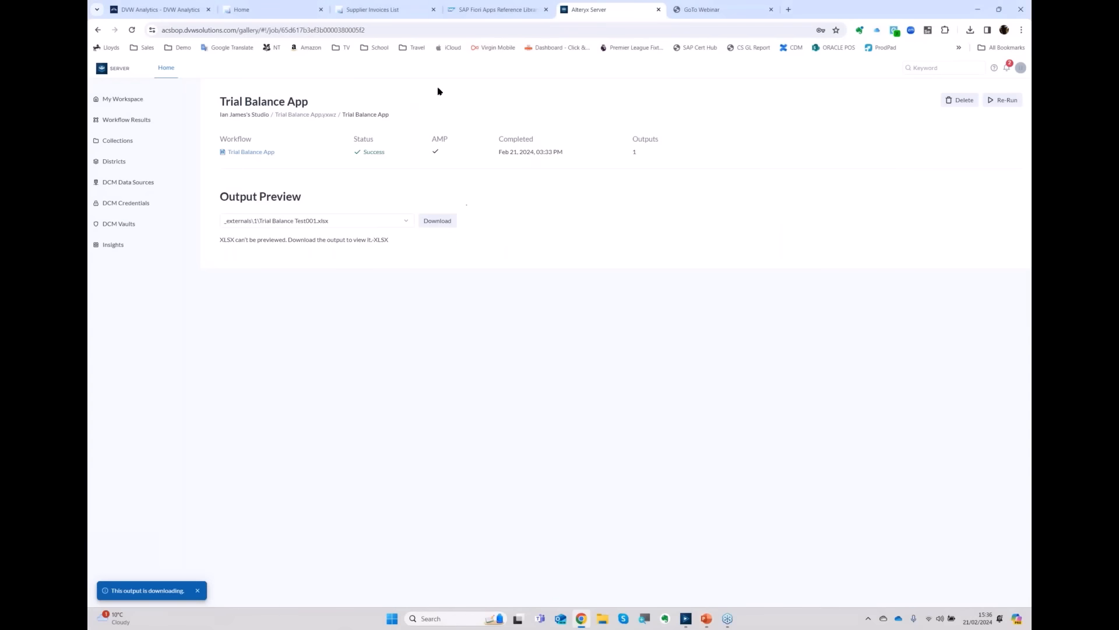
# Step: Switch through the SAP Fiori home page to the Supplier Invoices List and expand its filter area
pyautogui.click(272, 10)
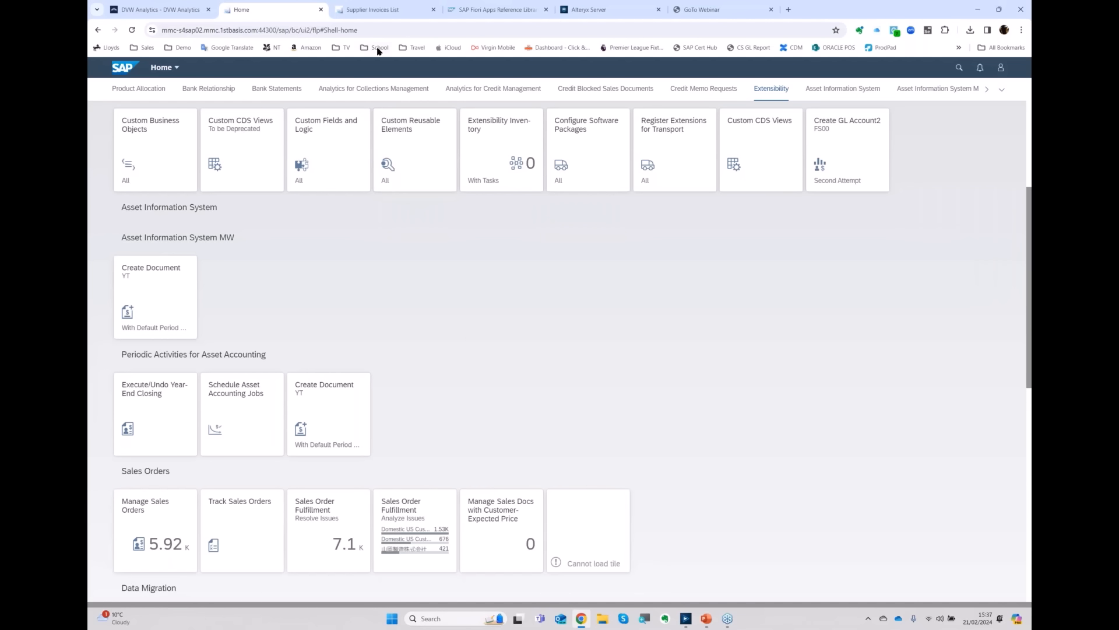
pyautogui.click(388, 13)
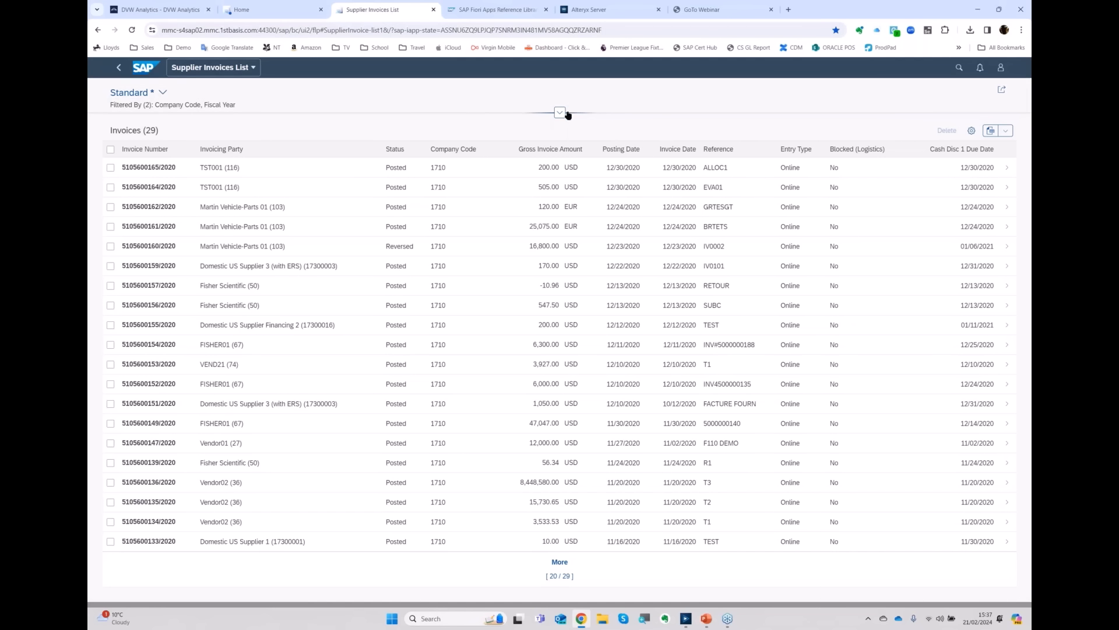
pyautogui.click(560, 112)
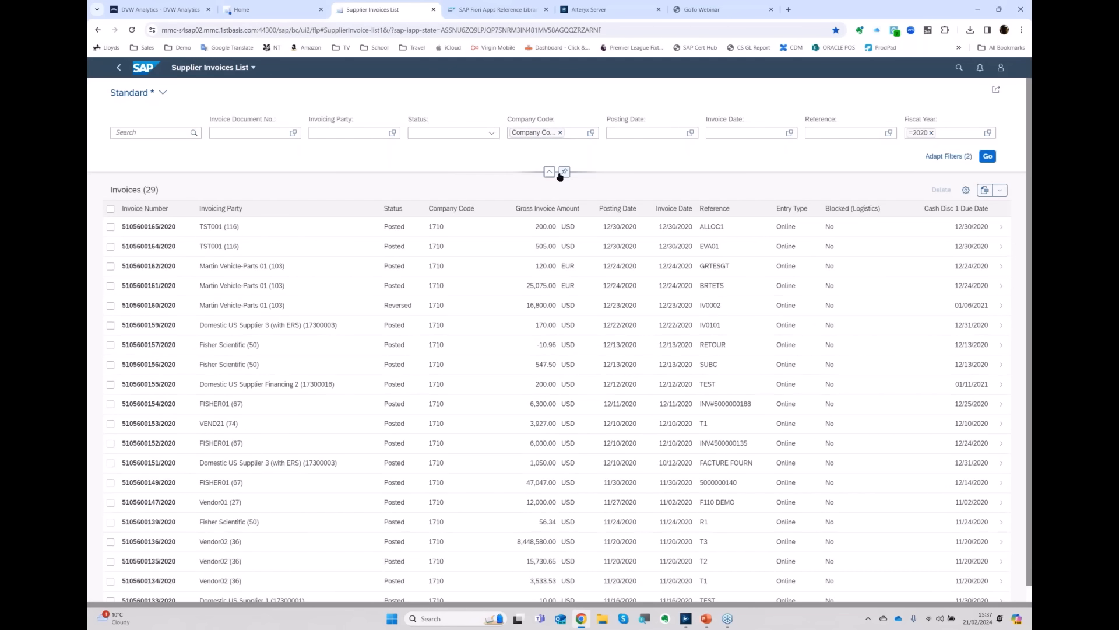
# Step: Check the Company Code filter and reload the supplier invoices, logging on to SAP with the prefilled credentials
pyautogui.click(548, 134)
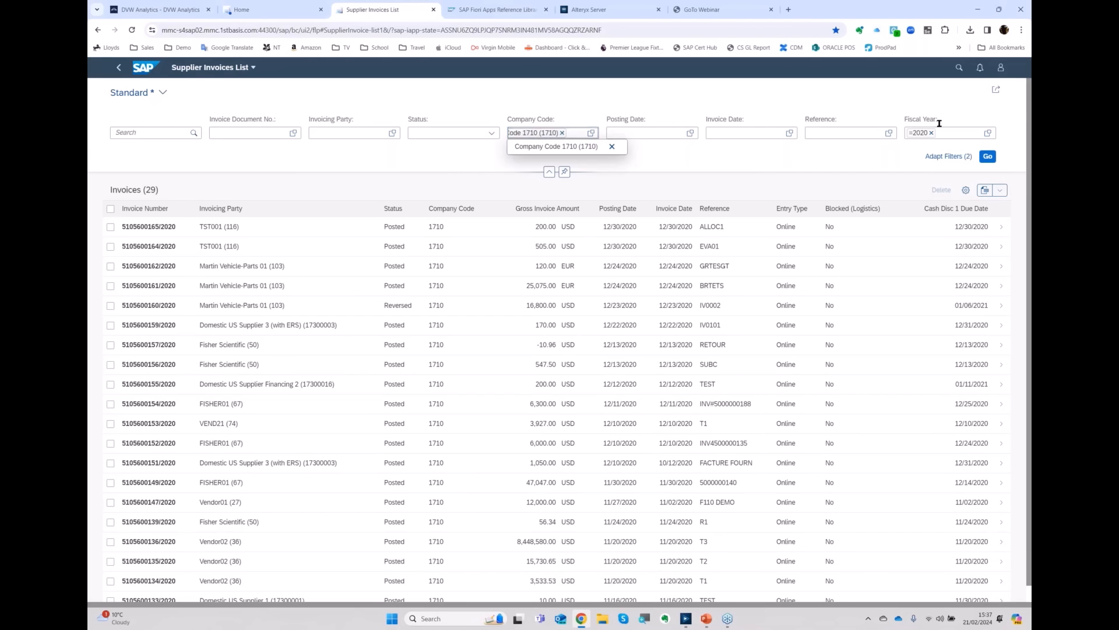
pyautogui.click(759, 160)
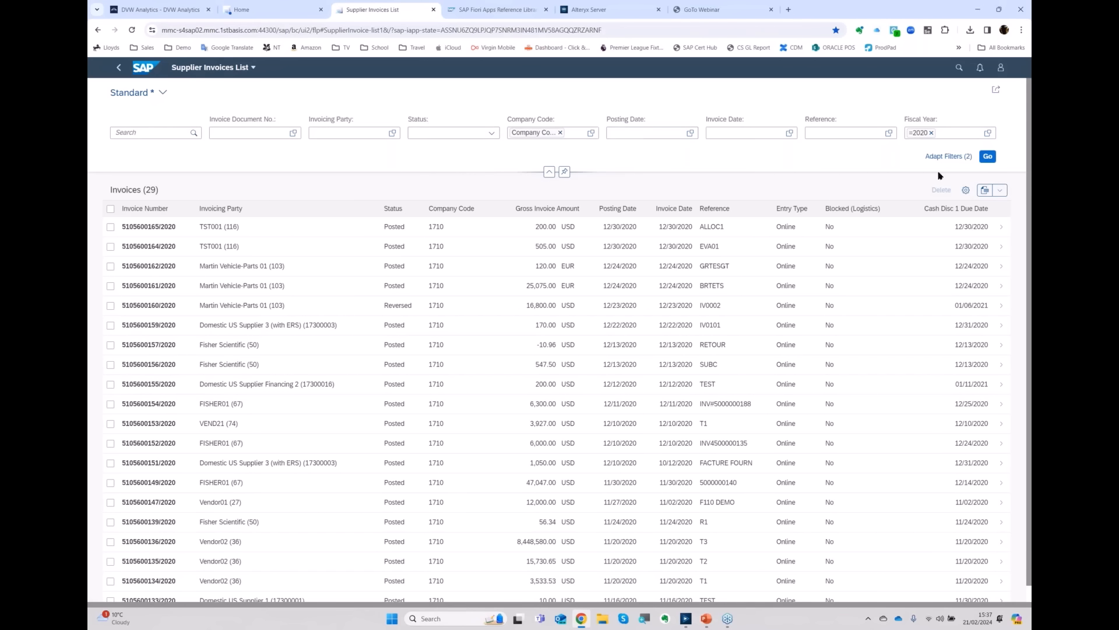
pyautogui.click(988, 158)
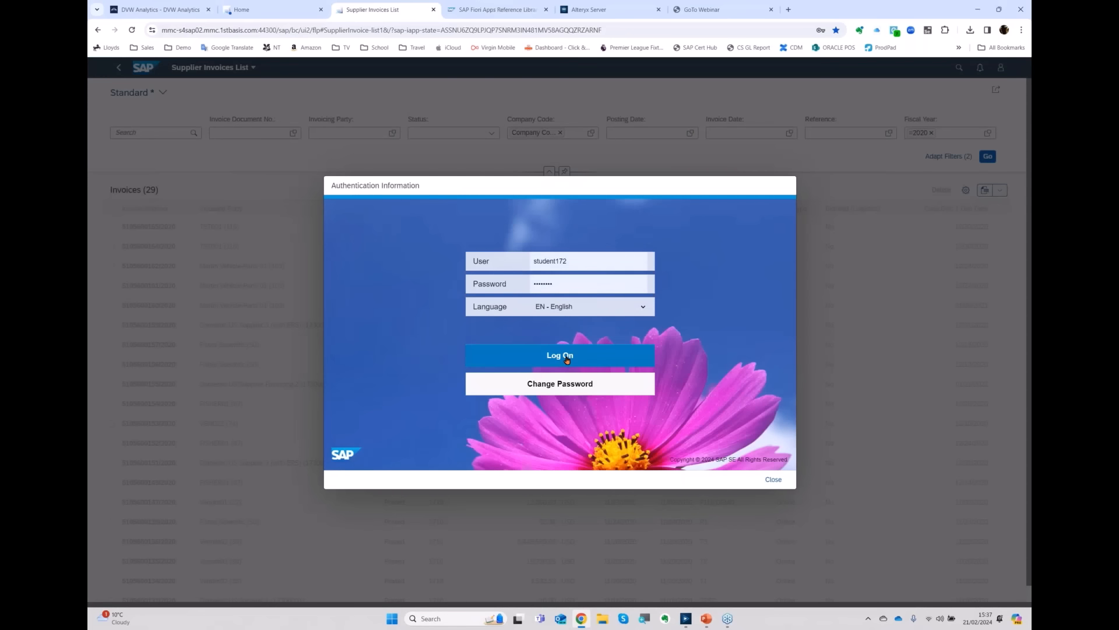
pyautogui.click(567, 360)
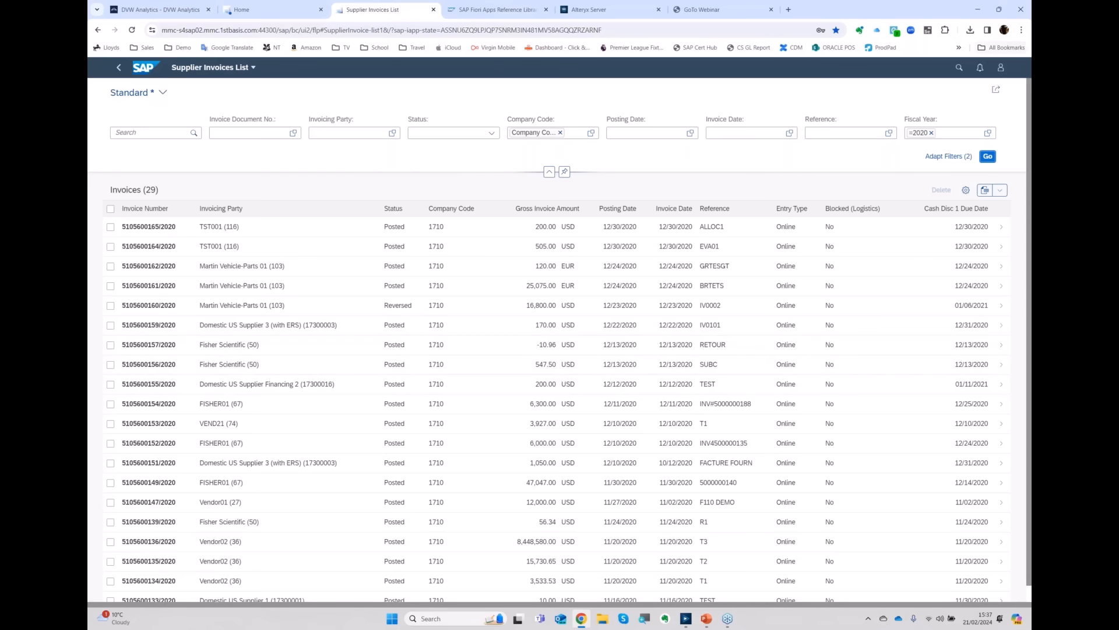
# Step: Show the technical details of the Supplier Invoices List app and select its App ID
pyautogui.click(1001, 67)
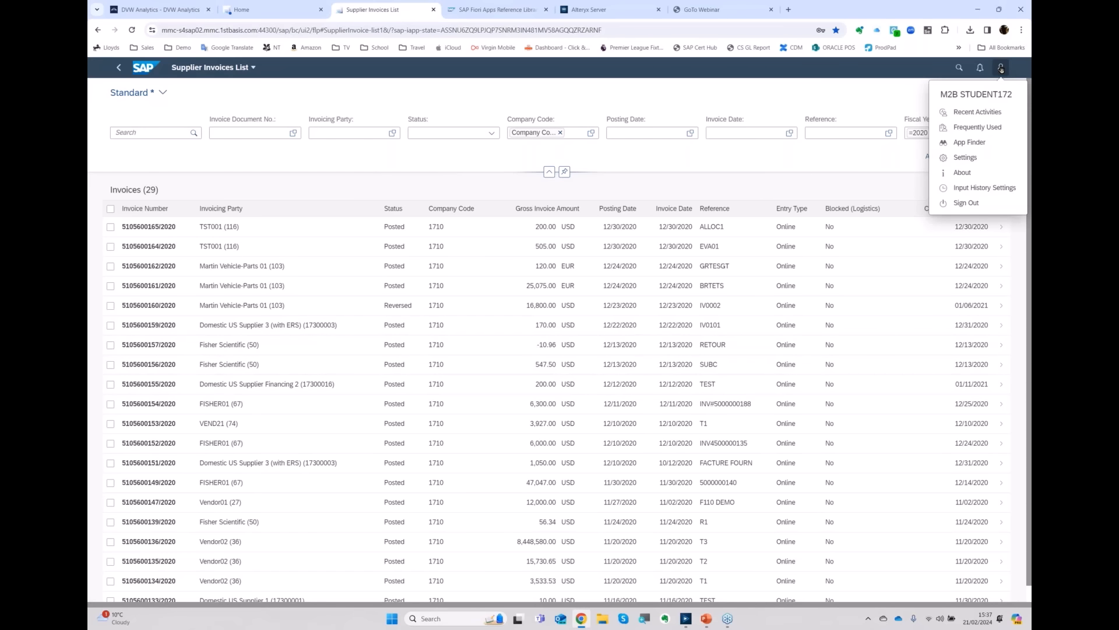
pyautogui.click(960, 173)
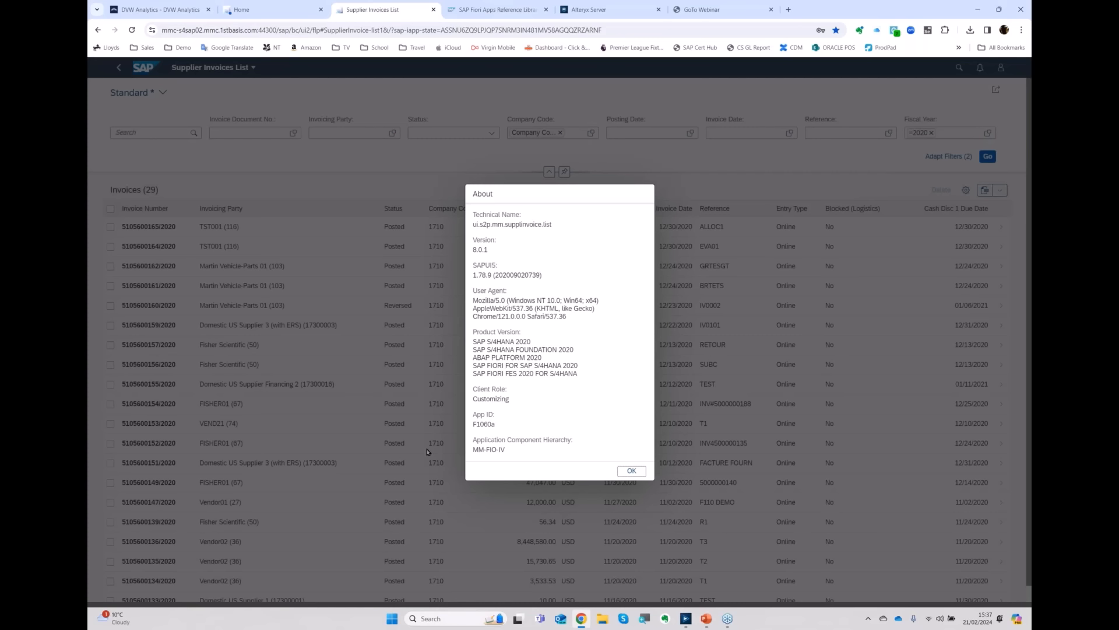
pyautogui.doubleClick(479, 424)
# Step: Search all apps in the SAP Fiori Apps Reference Library for F1060a and open Supplier Invoices List (Version 2)
pyautogui.click(482, 10)
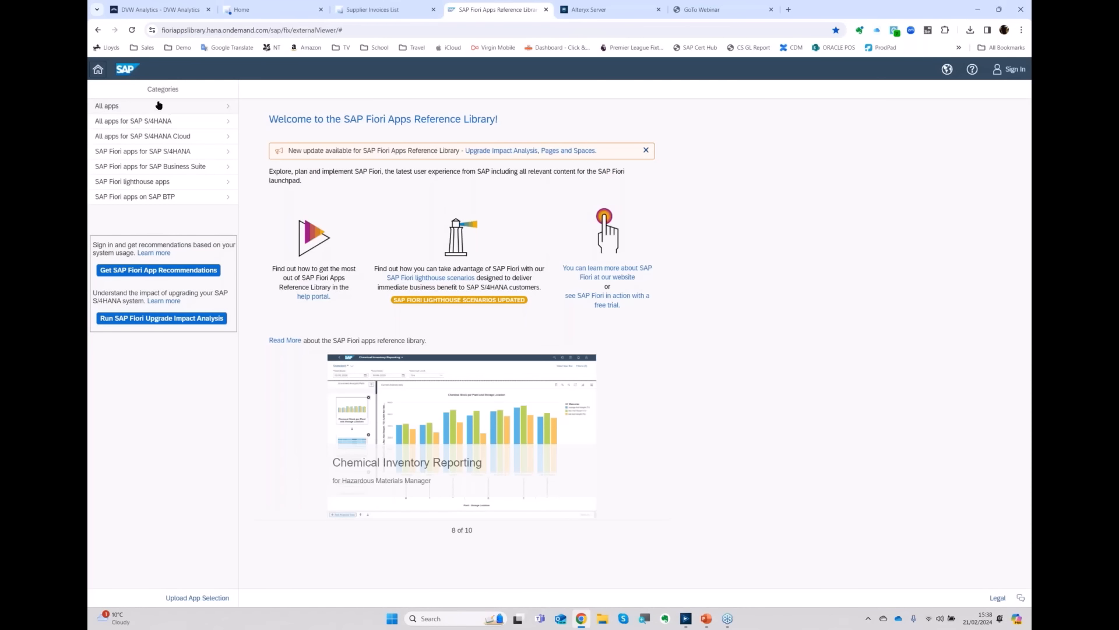
pyautogui.click(187, 107)
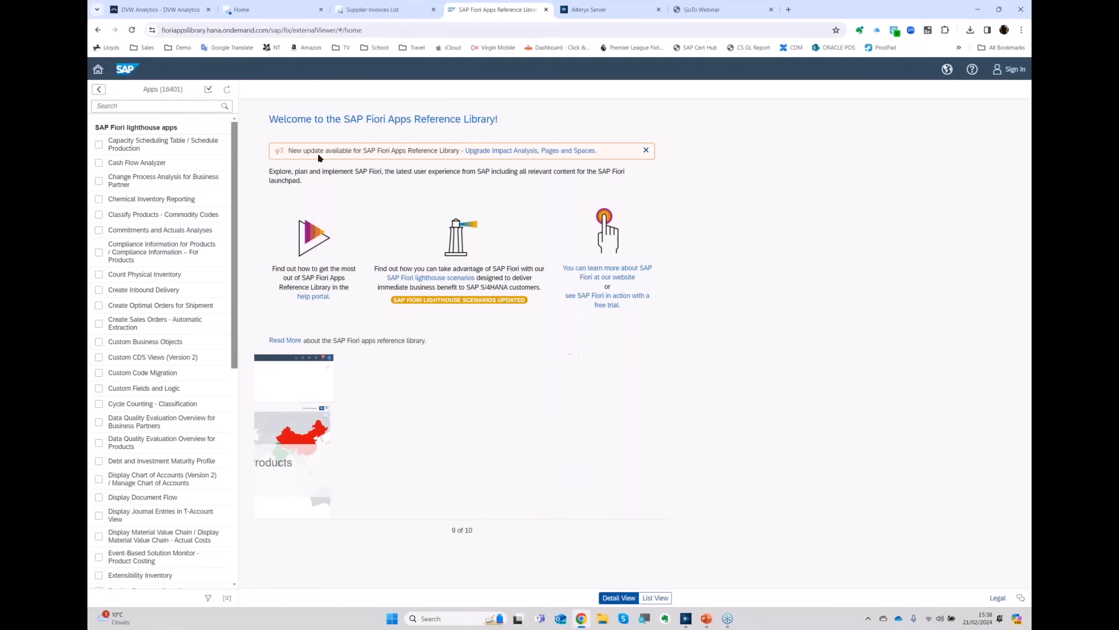
pyautogui.click(141, 104)
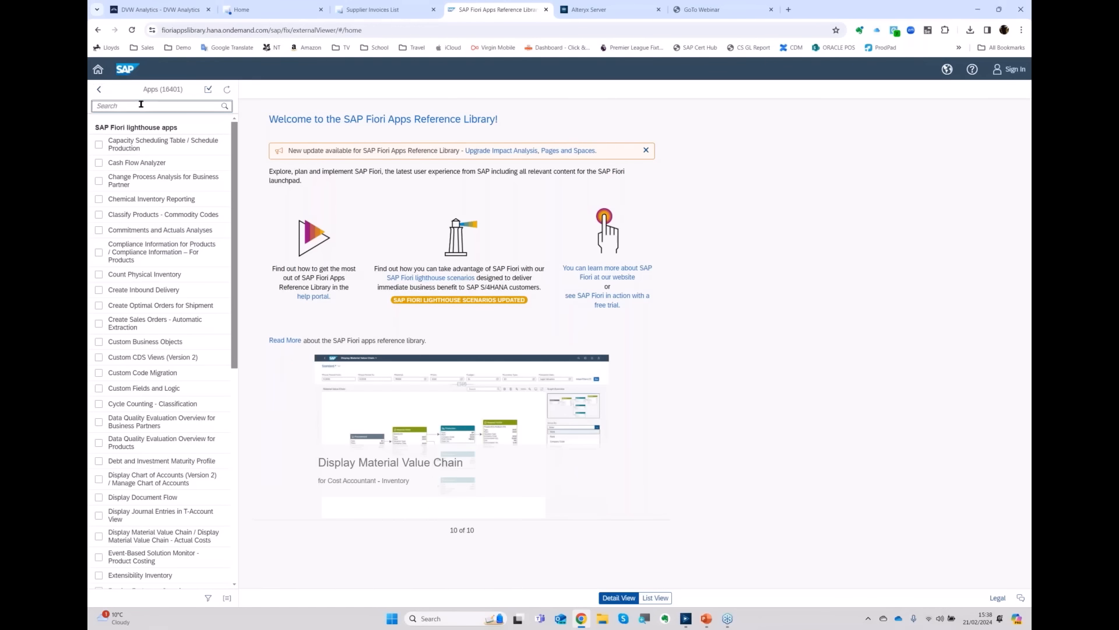
pyautogui.write('F1060a')
pyautogui.press('Return')
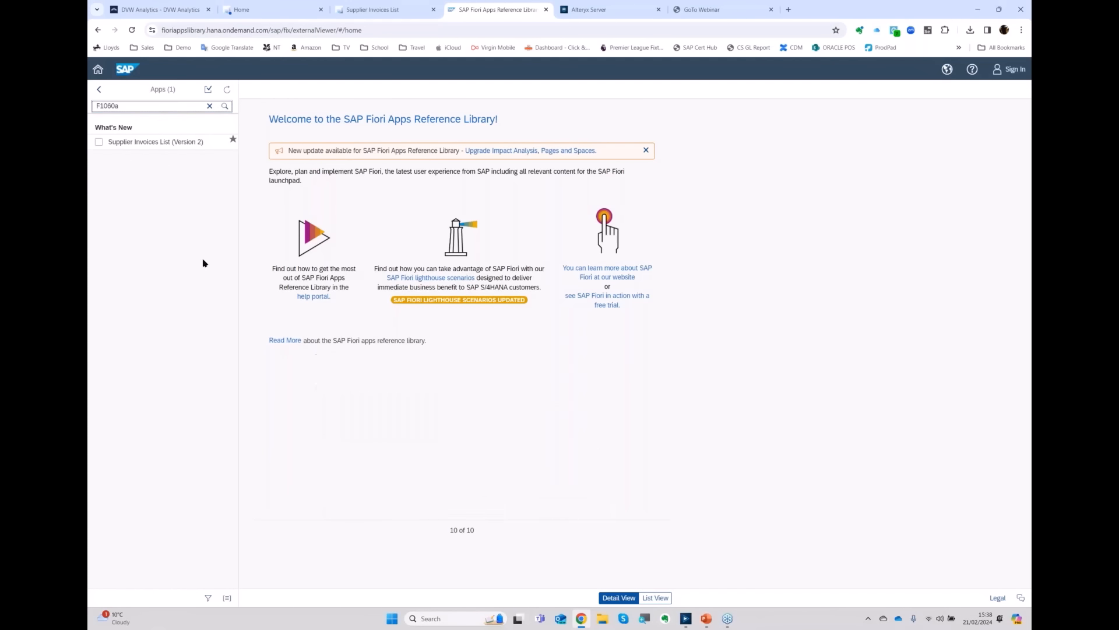
pyautogui.click(139, 144)
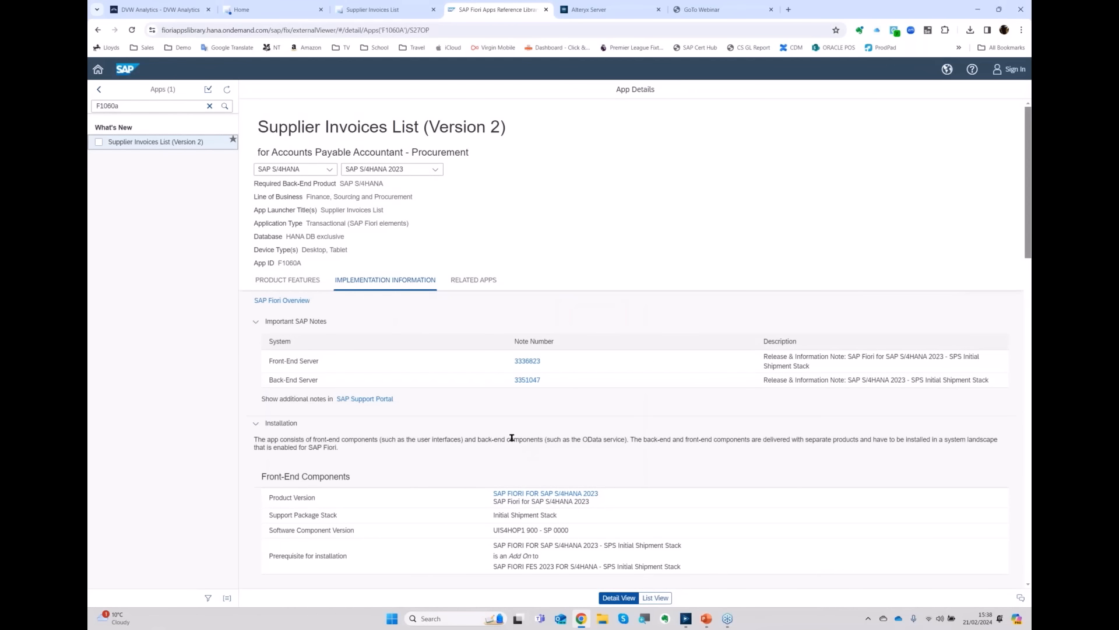
# Step: Find the OData Service(s) section in the app's implementation information and select the service name MM_SUPPLIER_INVOICE_LIST_ENH_SRV
pyautogui.scroll(-5, 441, 368)
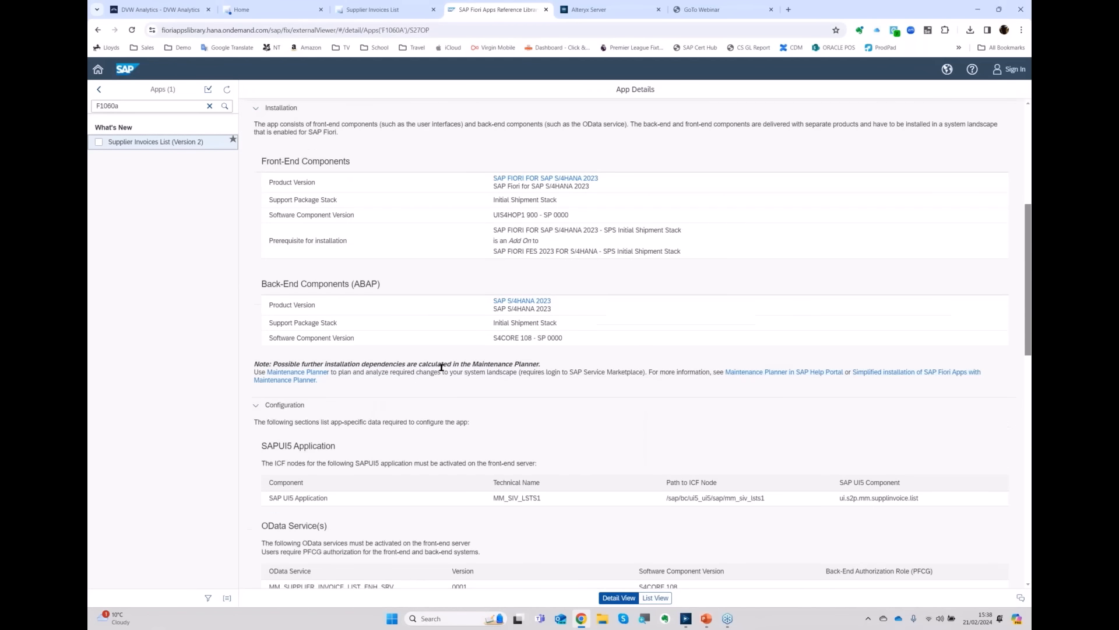
pyautogui.scroll(-5, 441, 367)
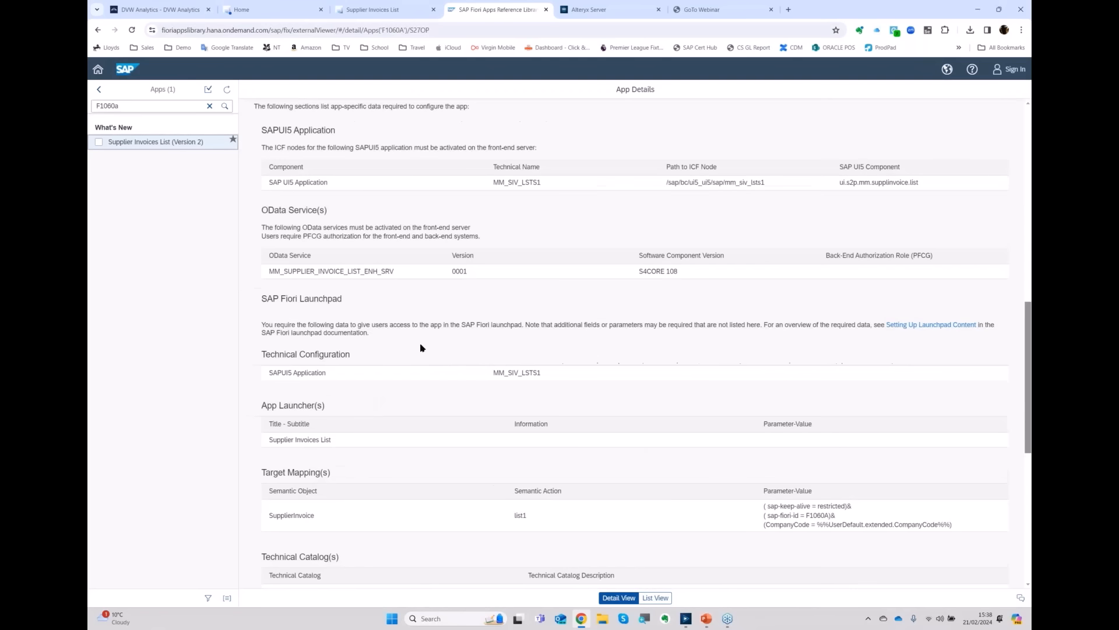
pyautogui.moveTo(396, 271); pyautogui.dragTo(278, 281)
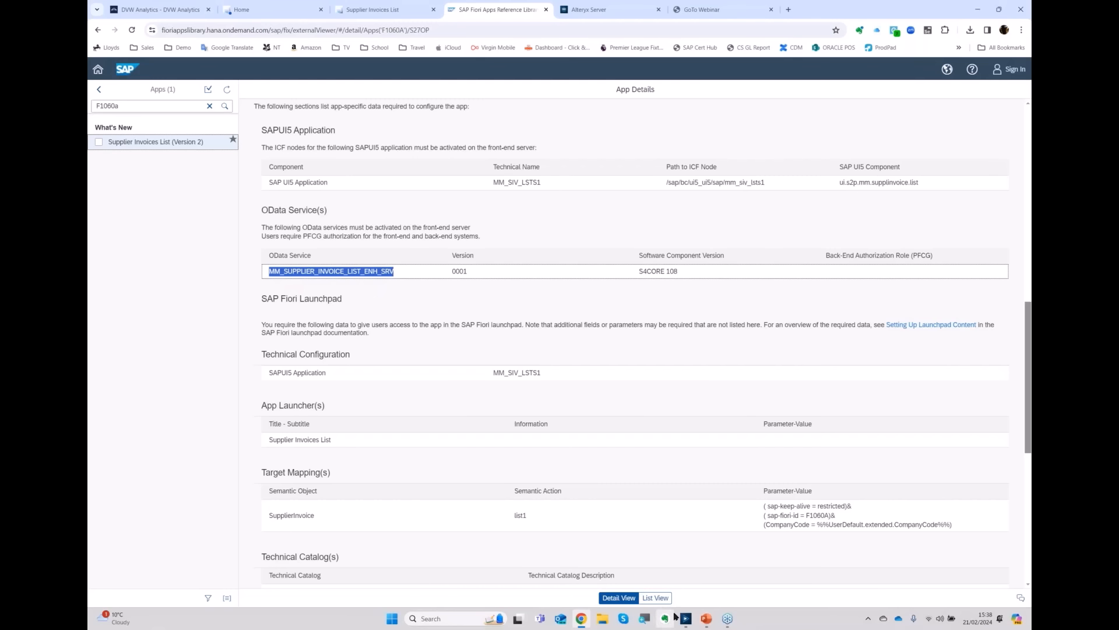
# Step: Switch to Alteryx Designer, create a new workflow, and place an SAP Logon tool on its canvas
pyautogui.moveTo(688, 621)
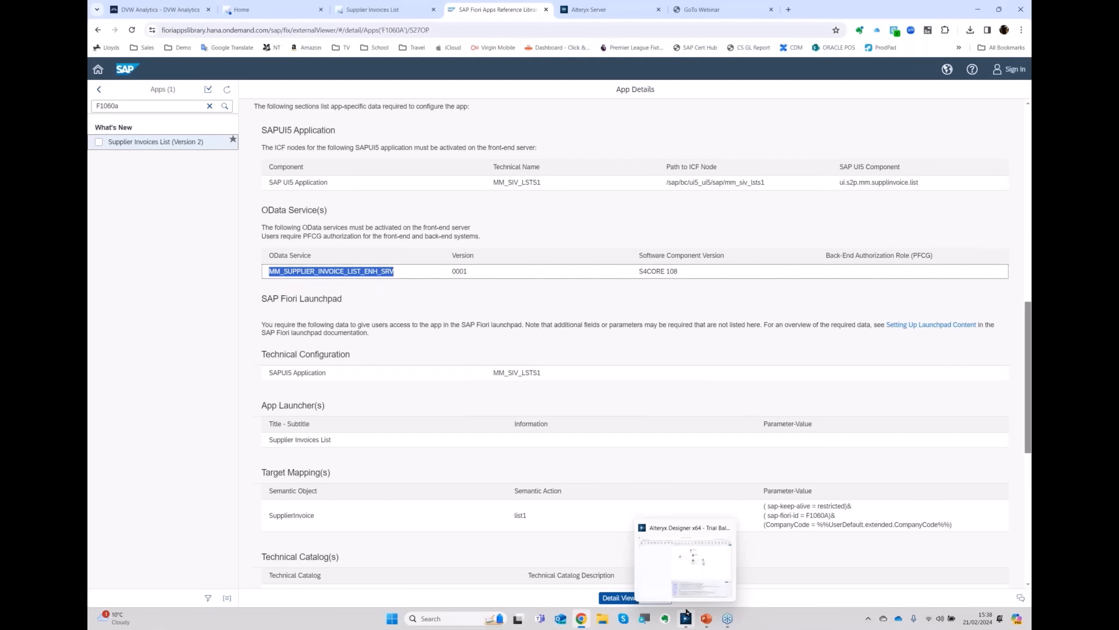
pyautogui.click(693, 580)
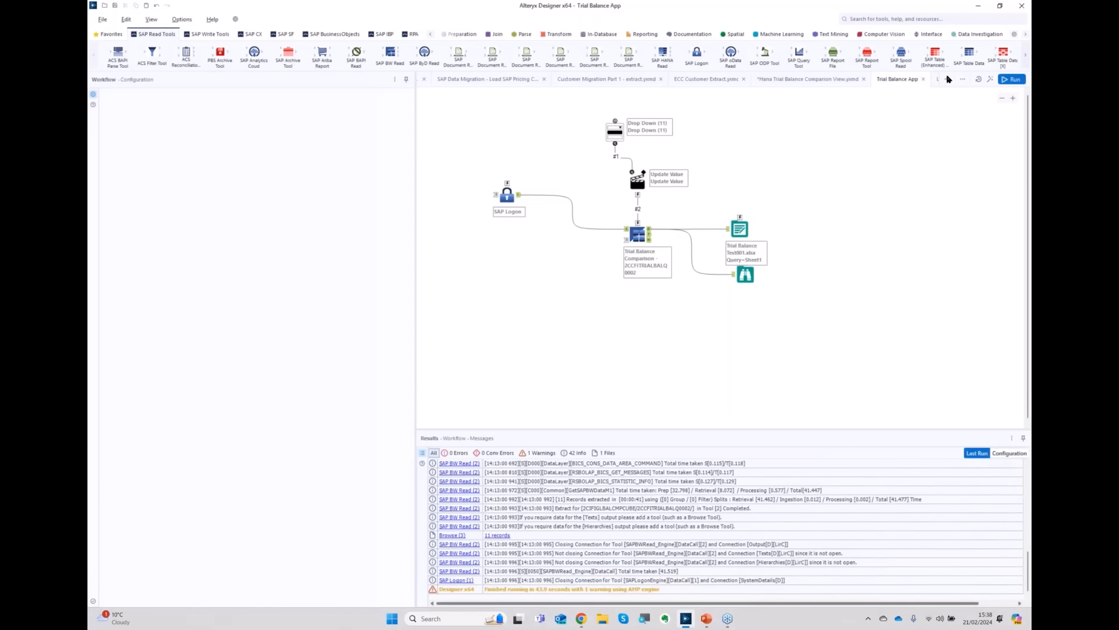
pyautogui.click(841, 232)
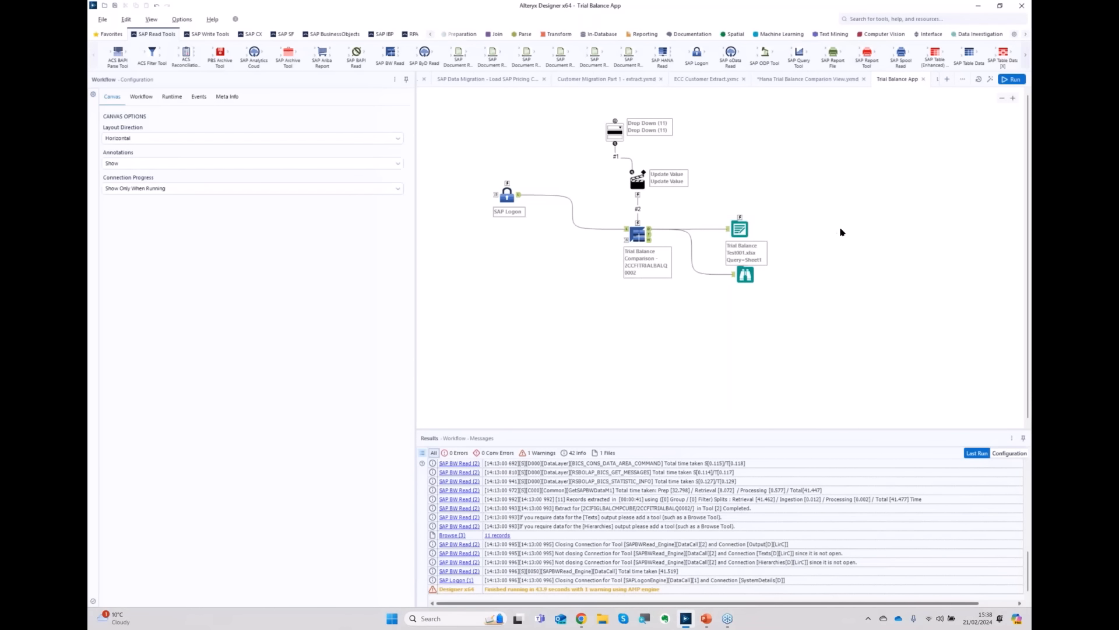
pyautogui.click(947, 79)
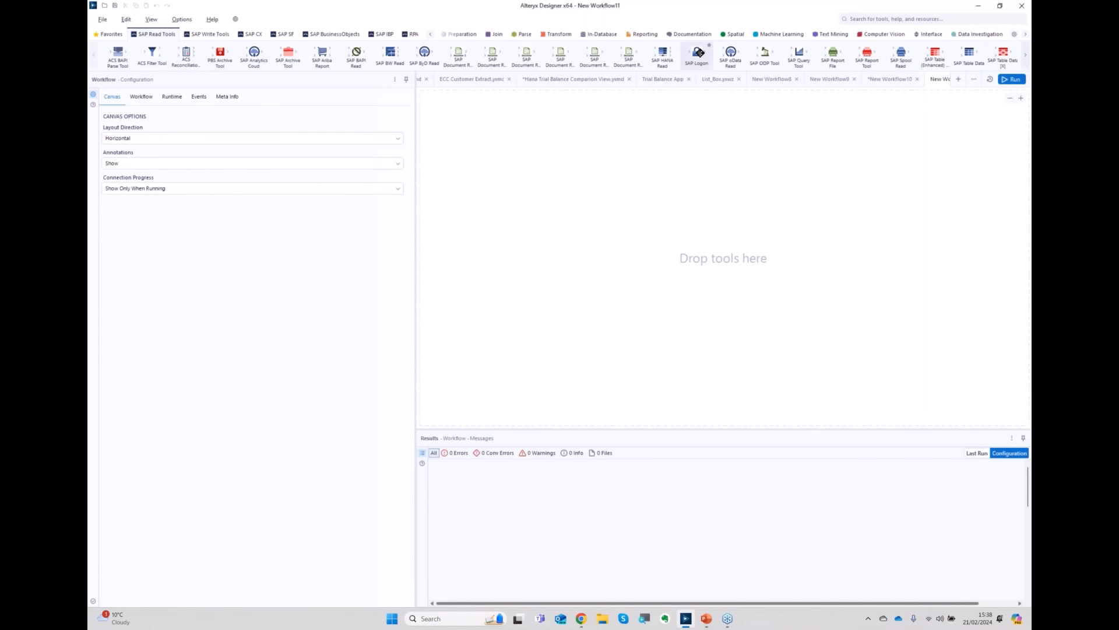
pyautogui.moveTo(699, 53); pyautogui.dragTo(523, 212)
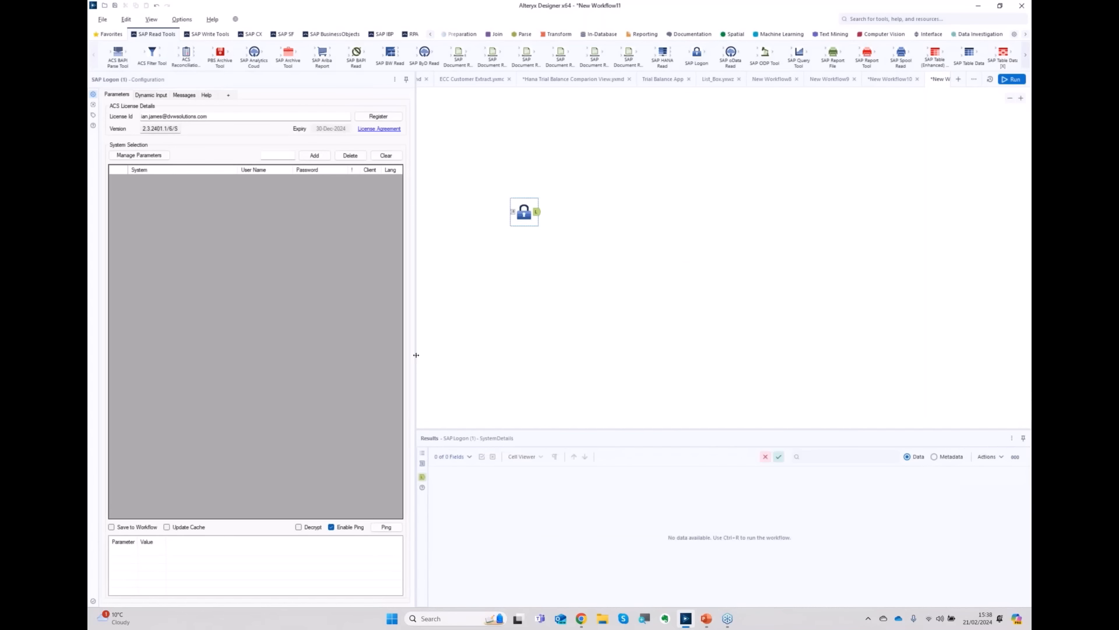
# Step: Widen the configuration pane, add the S4M OData system to the SAP Logon tool, and ping it to test the connection
pyautogui.moveTo(416, 355); pyautogui.dragTo(489, 373)
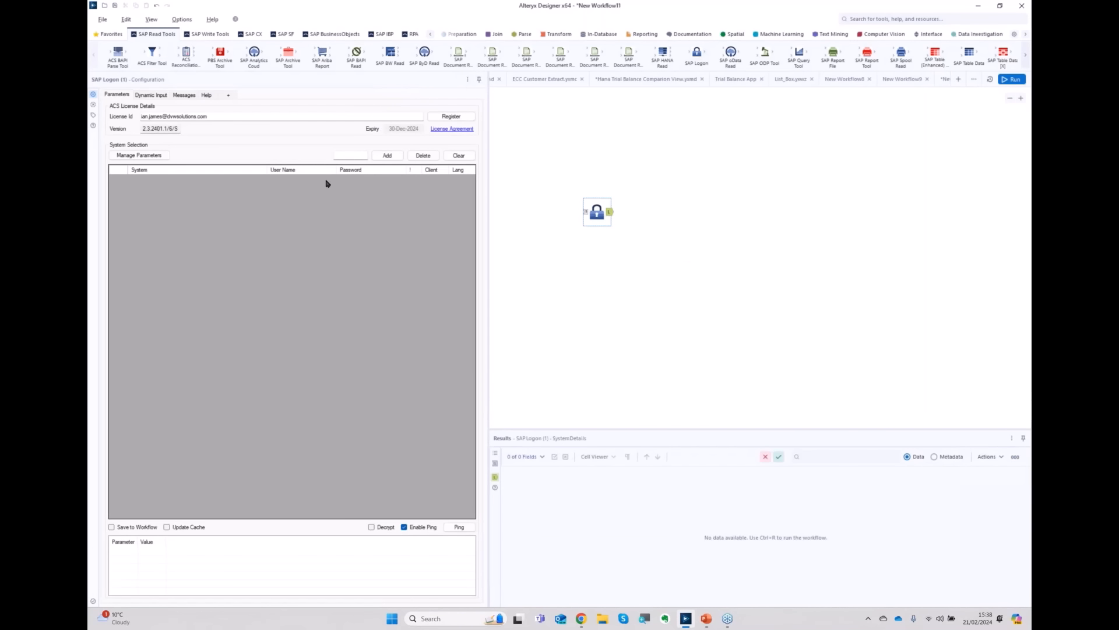
pyautogui.click(387, 155)
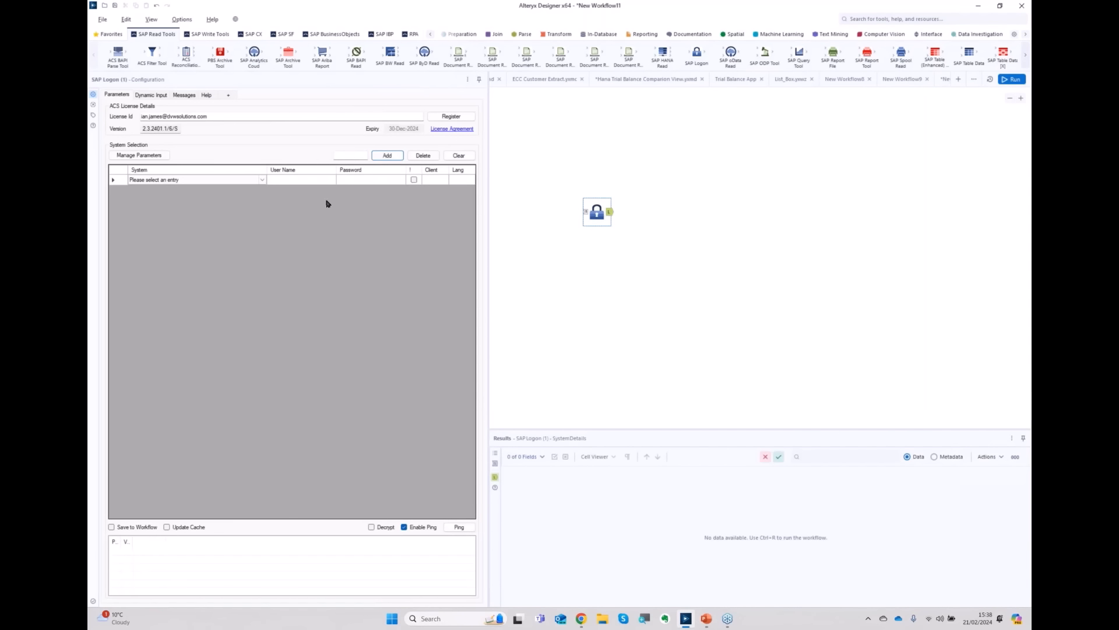
pyautogui.click(263, 181)
pyautogui.click(262, 180)
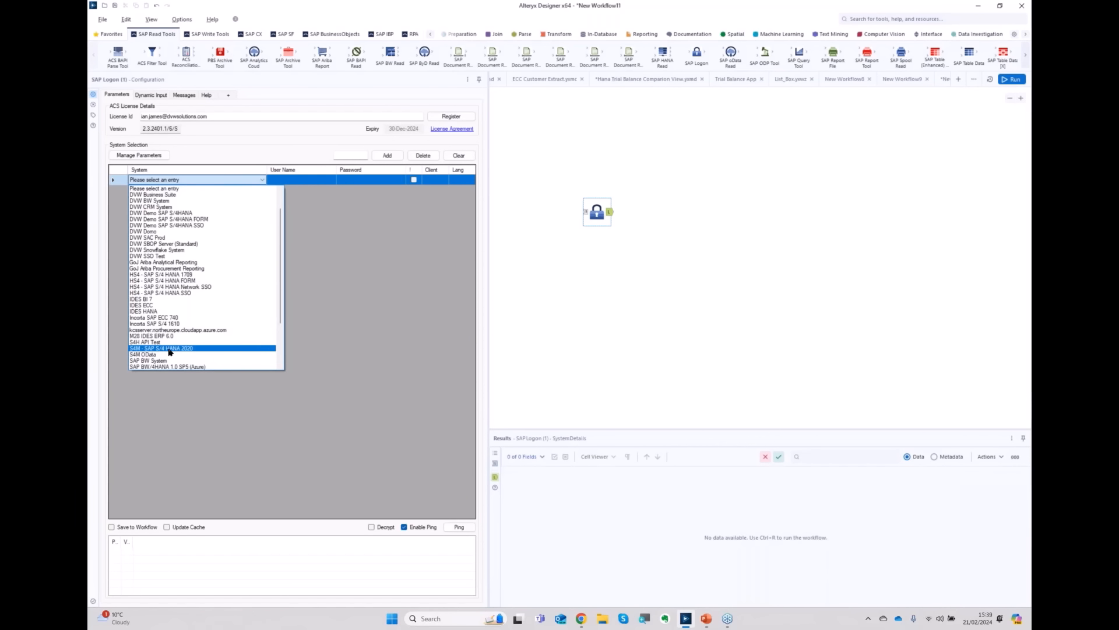
pyautogui.click(150, 355)
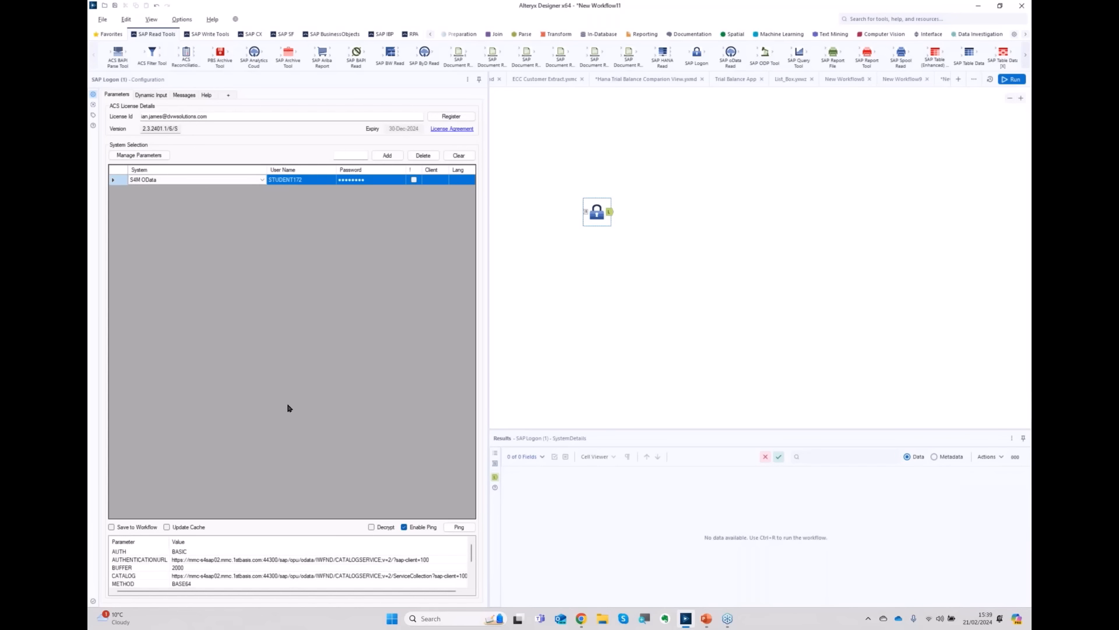
pyautogui.click(458, 527)
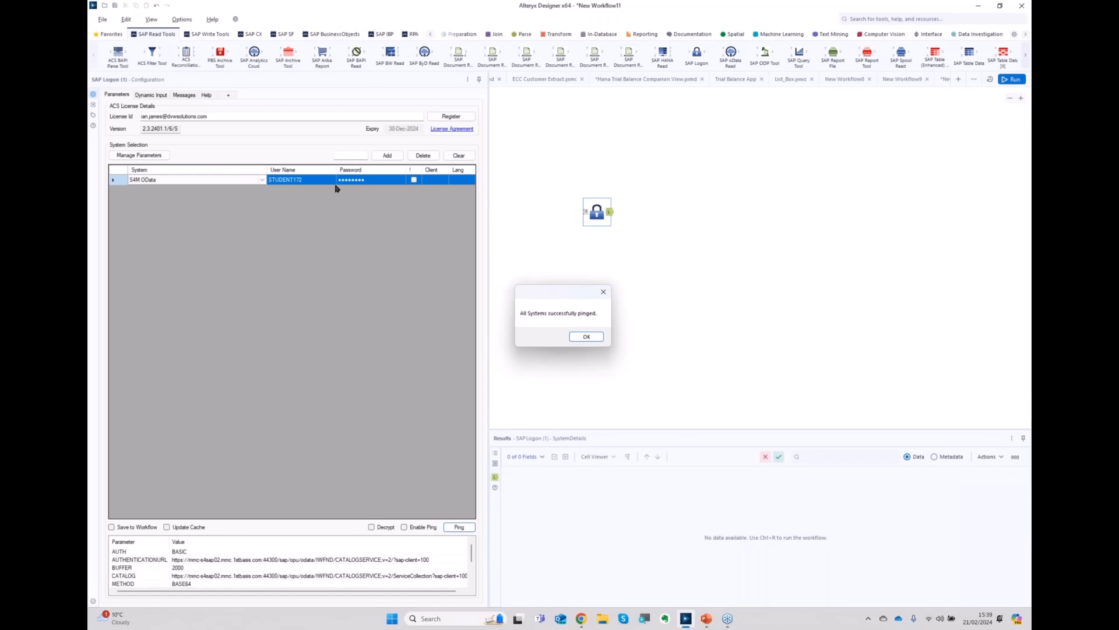
pyautogui.click(586, 336)
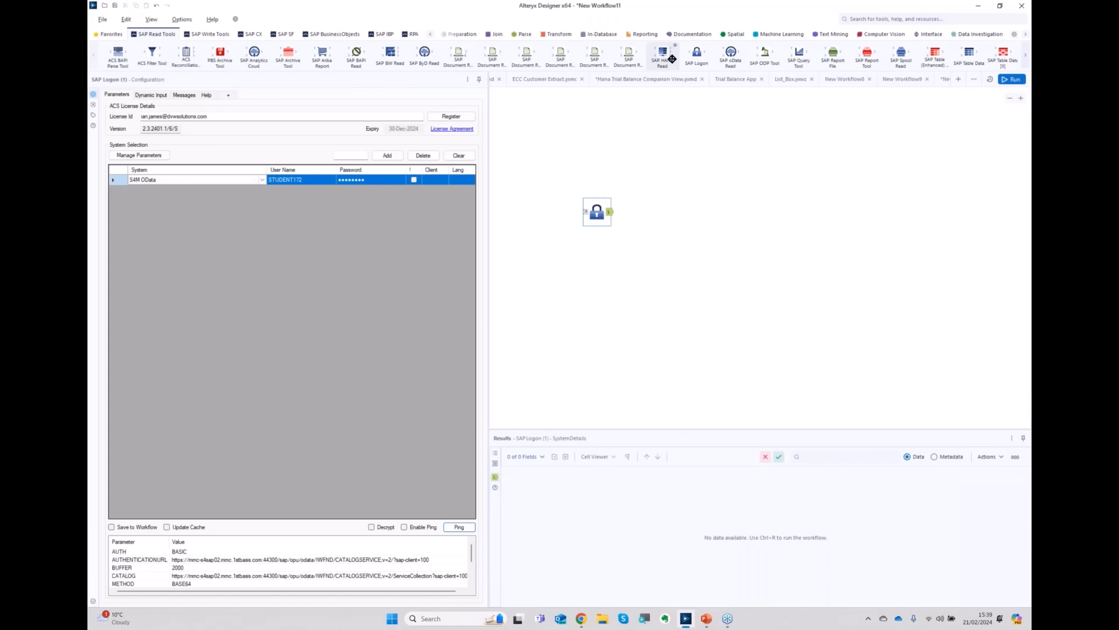
# Step: Place an SAP oData Read tool connected to the SAP Logon tool and search its services for MM_SUPPLIER_INVOICE_LIST_ENH_SRV
pyautogui.moveTo(727, 58); pyautogui.dragTo(665, 216)
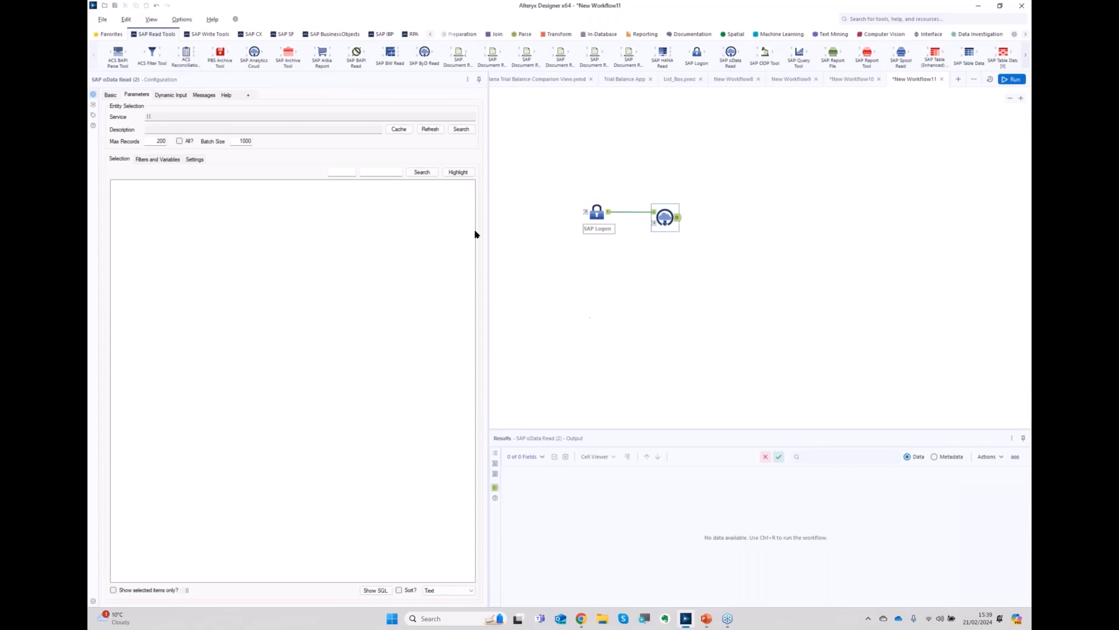
pyautogui.click(461, 130)
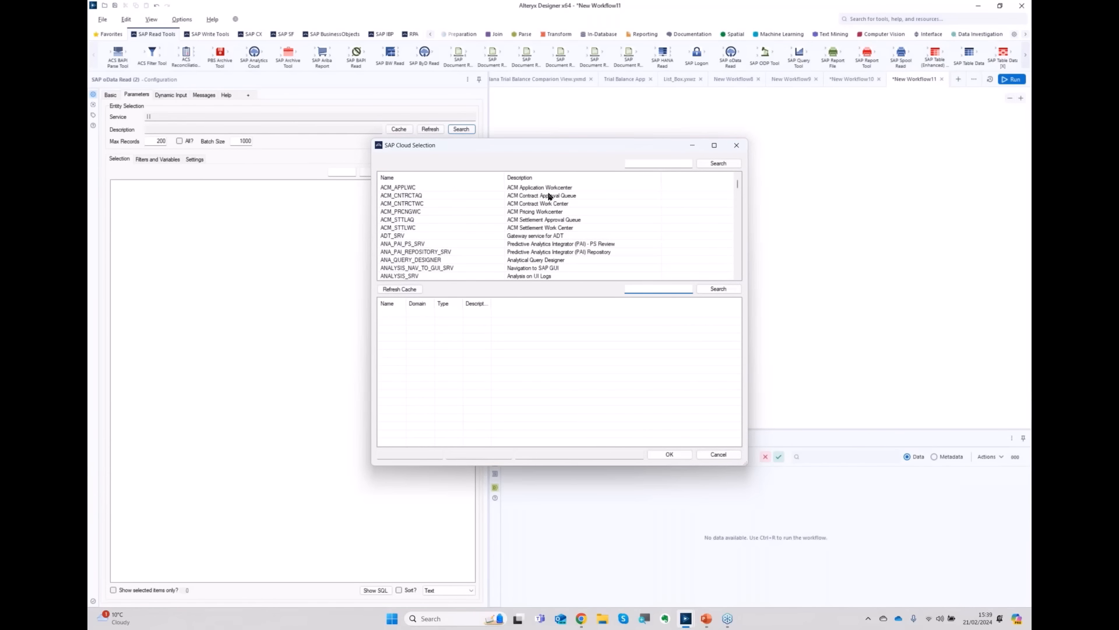
pyautogui.moveTo(737, 185)
pyautogui.mouseDown()
pyautogui.moveTo(732, 243)
pyautogui.moveTo(735, 179)
pyautogui.mouseUp()
pyautogui.click(641, 163)
pyautogui.write('MM_SUPPLIER_INVOICE_LIST_ENH_SRV')
pyautogui.click(719, 164)
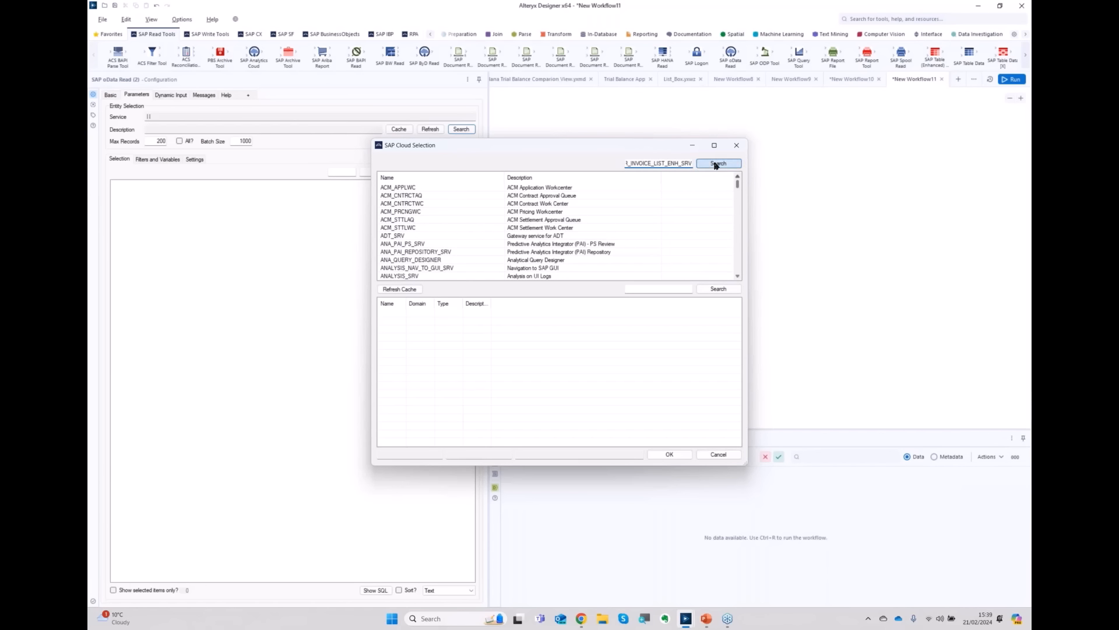
# Step: Load the C_SupplierInvoiceList entity from the MM_SUPPLIER_INVOICE_LIST_ENH_SRV service and expand its Keys and Attributes
pyautogui.click(429, 188)
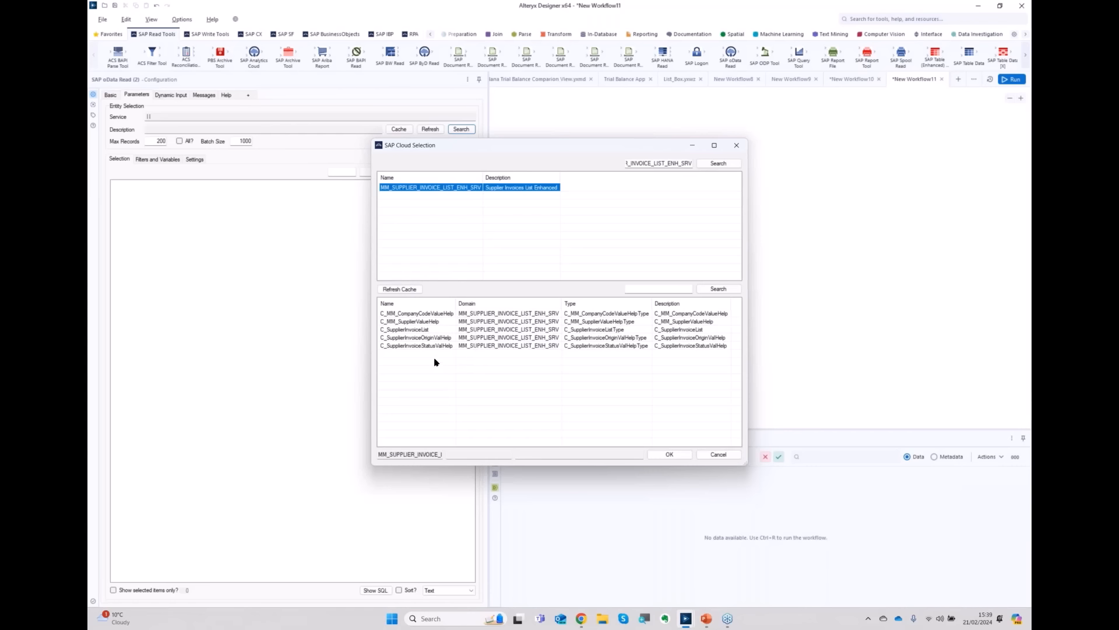
pyautogui.click(416, 331)
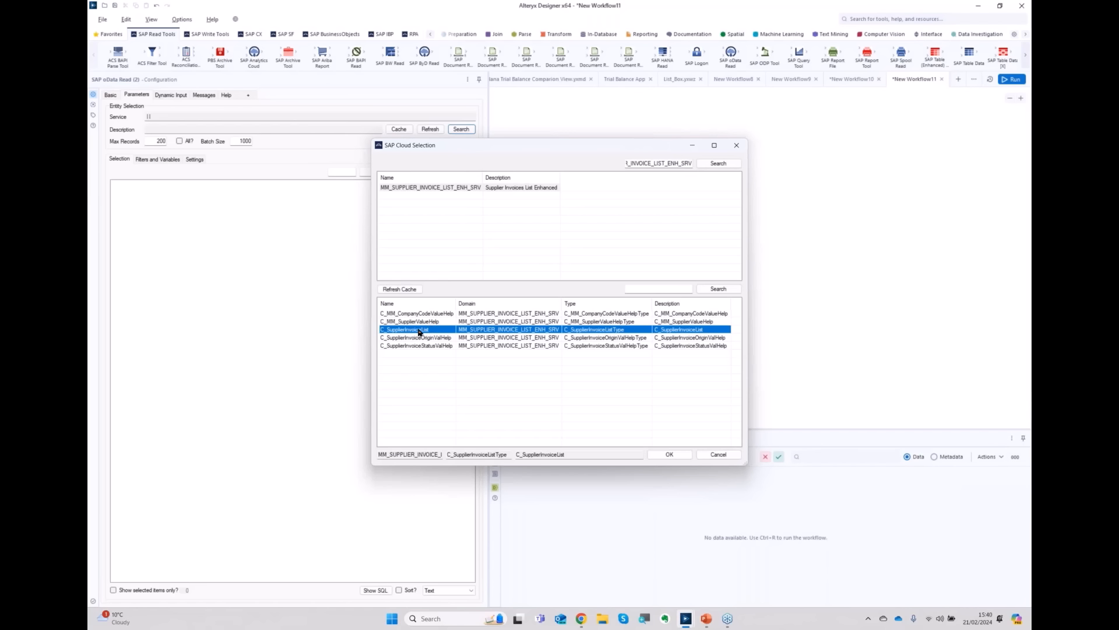
pyautogui.doubleClick(418, 330)
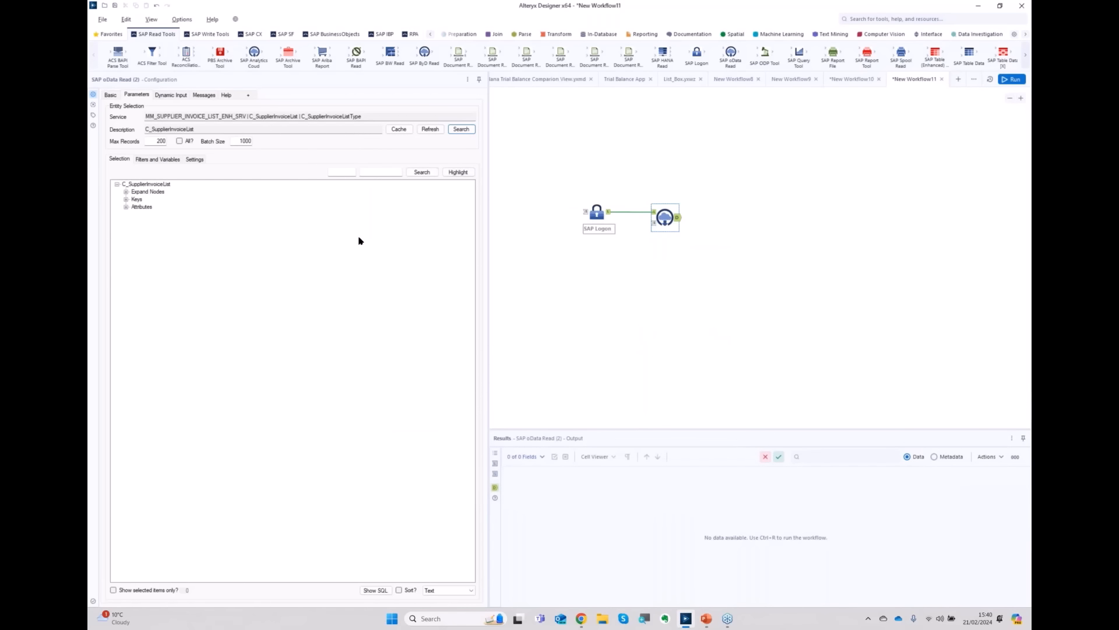
pyautogui.click(126, 207)
pyautogui.click(126, 199)
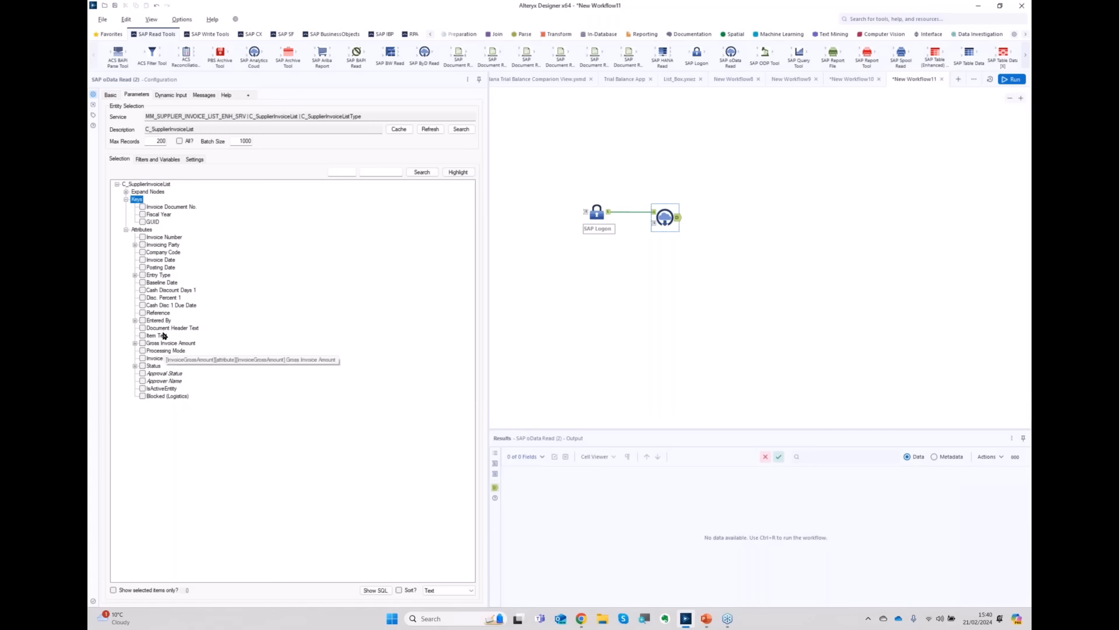
# Step: Add a Fiscal Year filter with the low key 2020 and return to the entity's field selection
pyautogui.rightClick(157, 217)
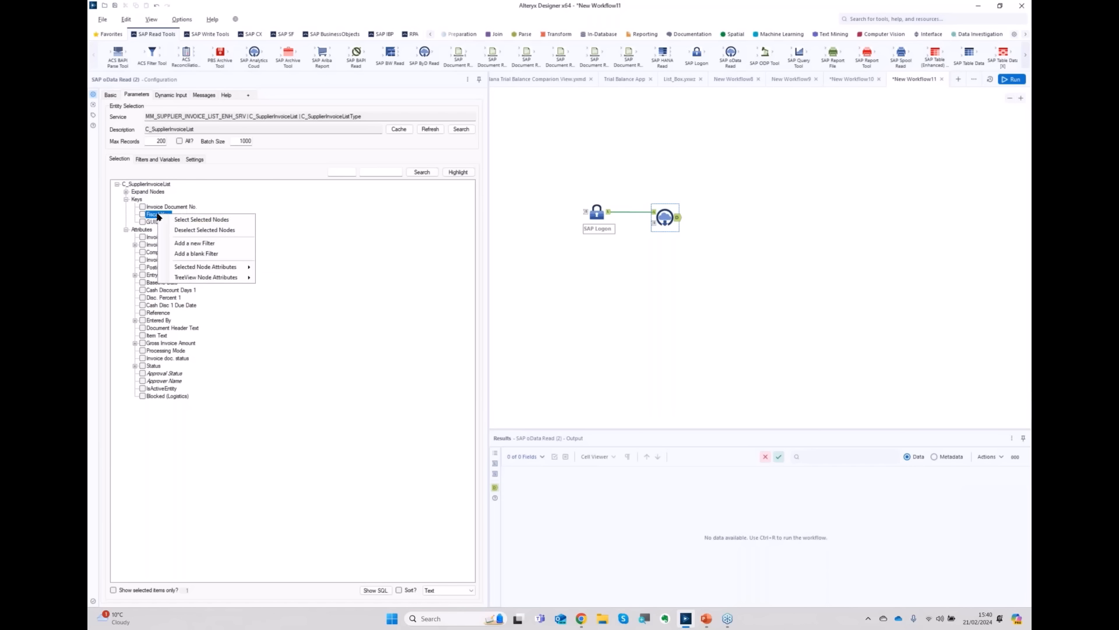
pyautogui.click(194, 254)
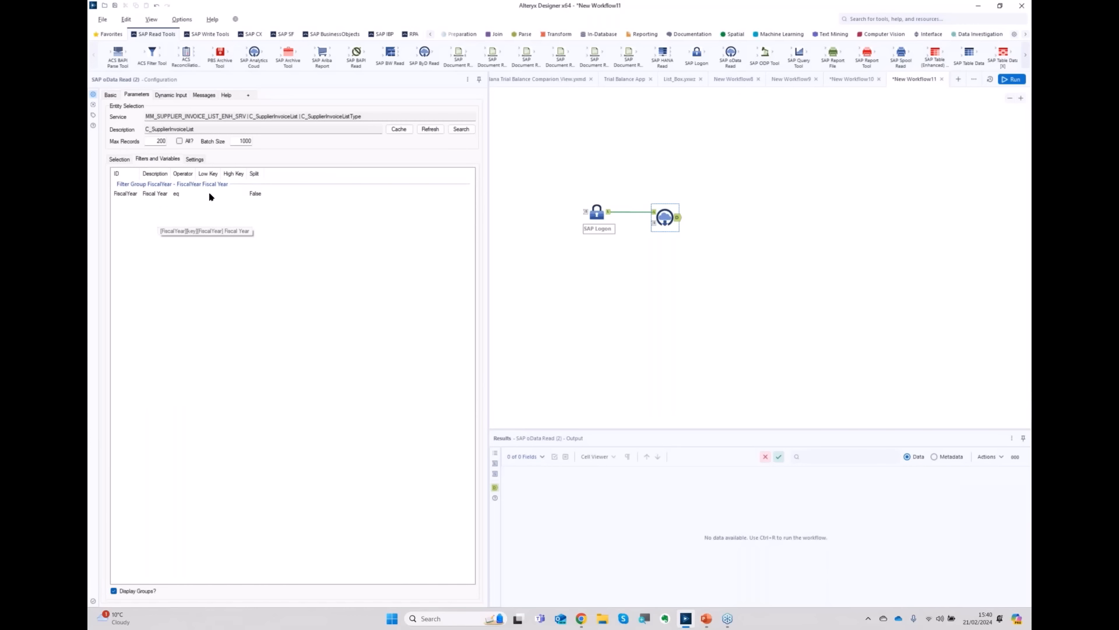
pyautogui.click(201, 193)
pyautogui.write('2020')
pyautogui.click(119, 159)
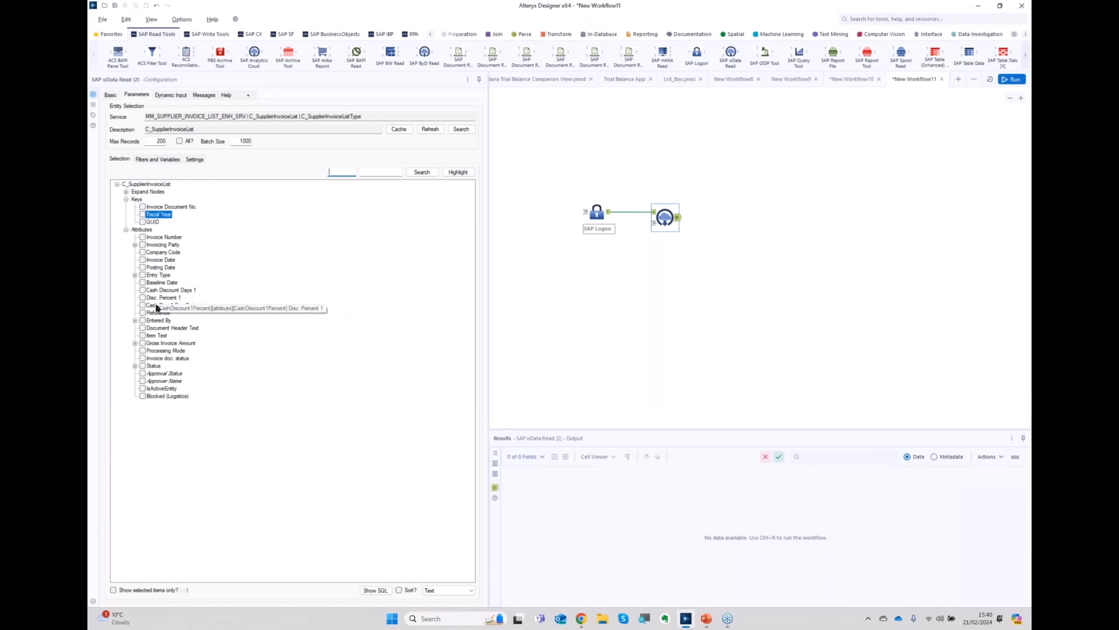
# Step: Add a blank filter for the Company Code attribute
pyautogui.rightClick(170, 252)
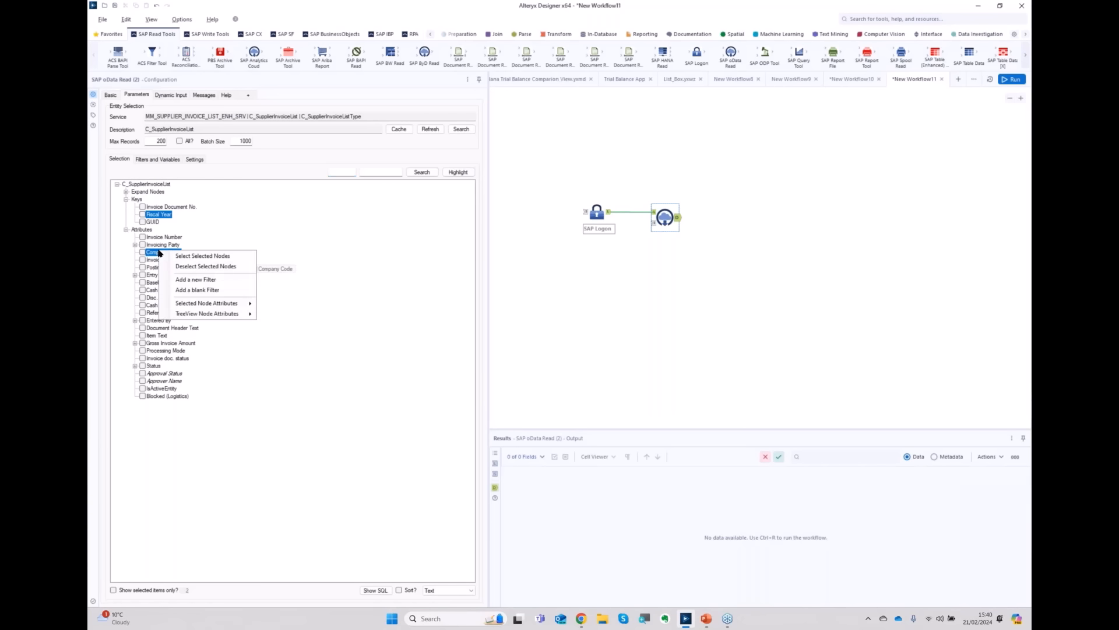
pyautogui.click(193, 290)
pyautogui.click(221, 223)
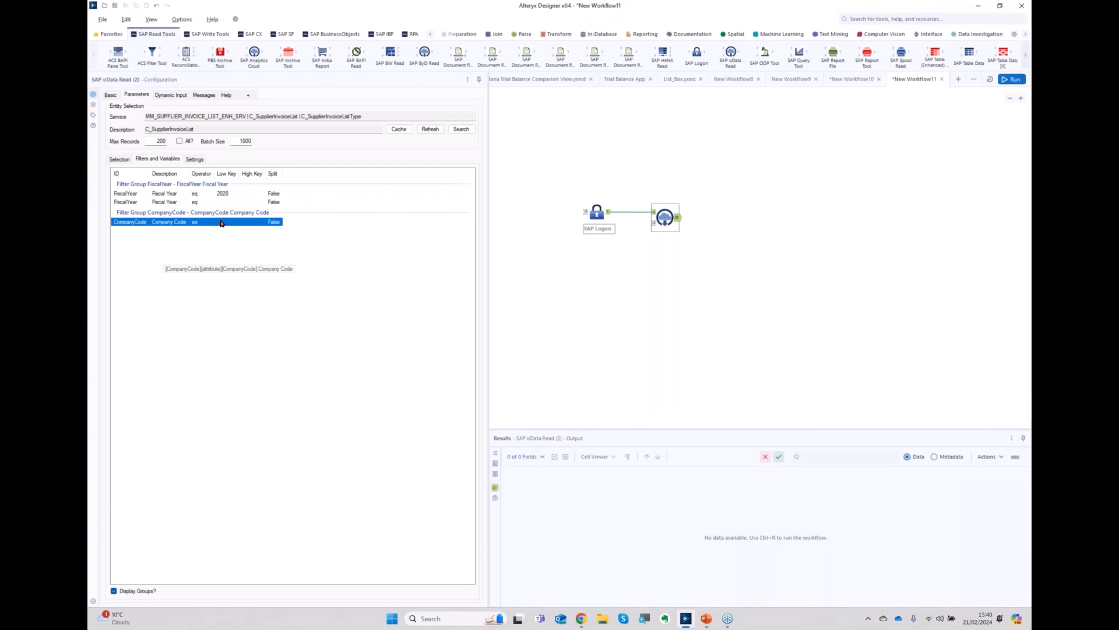
# Step: Delete the empty duplicate Fiscal Year filter and set the Company Code filter's low key to 1710
pyautogui.click(125, 201)
pyautogui.rightClick(125, 203)
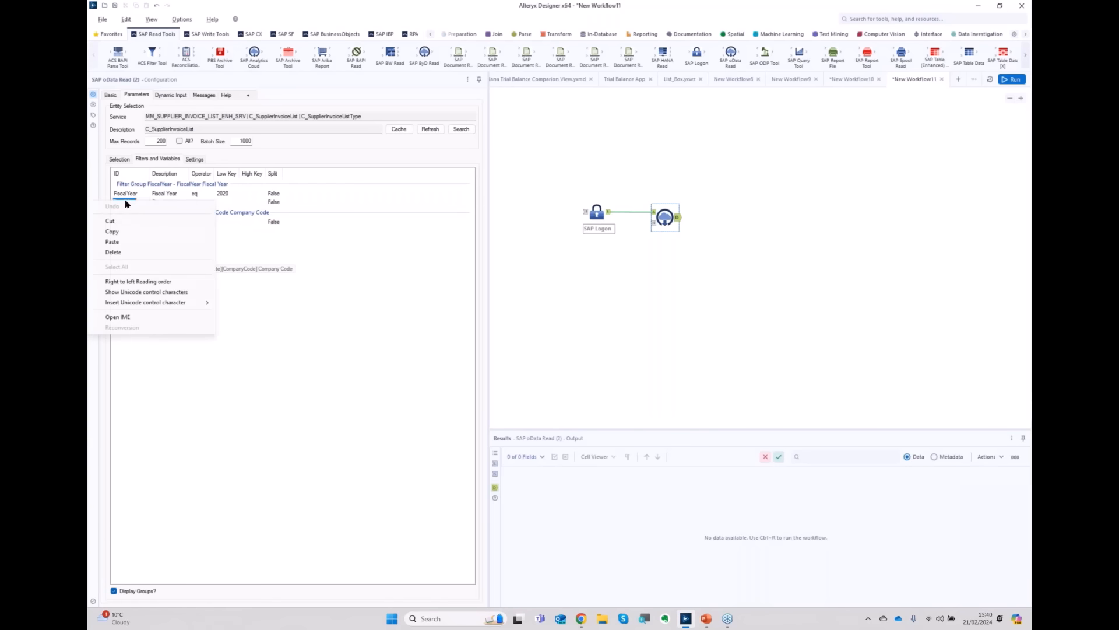
pyautogui.click(273, 300)
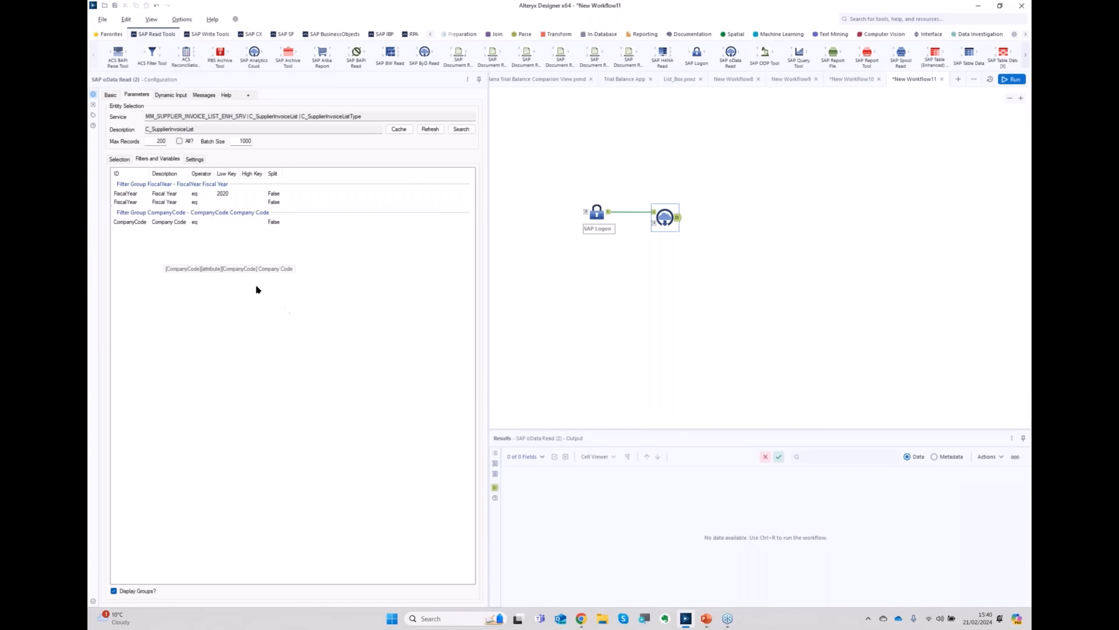
pyautogui.click(162, 205)
pyautogui.rightClick(163, 204)
pyautogui.click(200, 238)
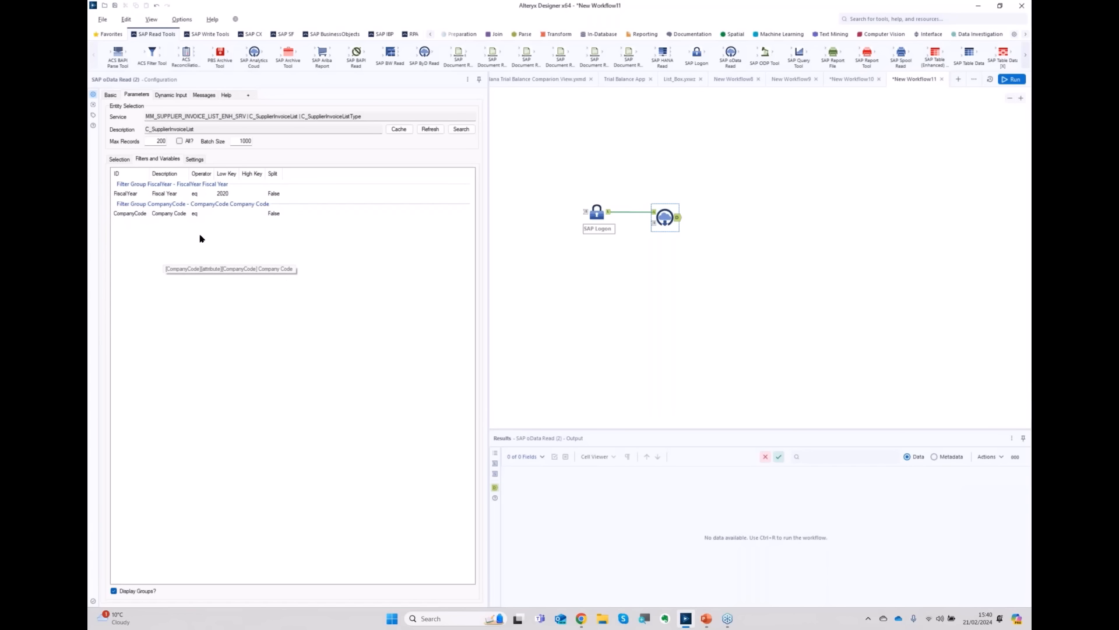
pyautogui.click(230, 214)
pyautogui.click(312, 295)
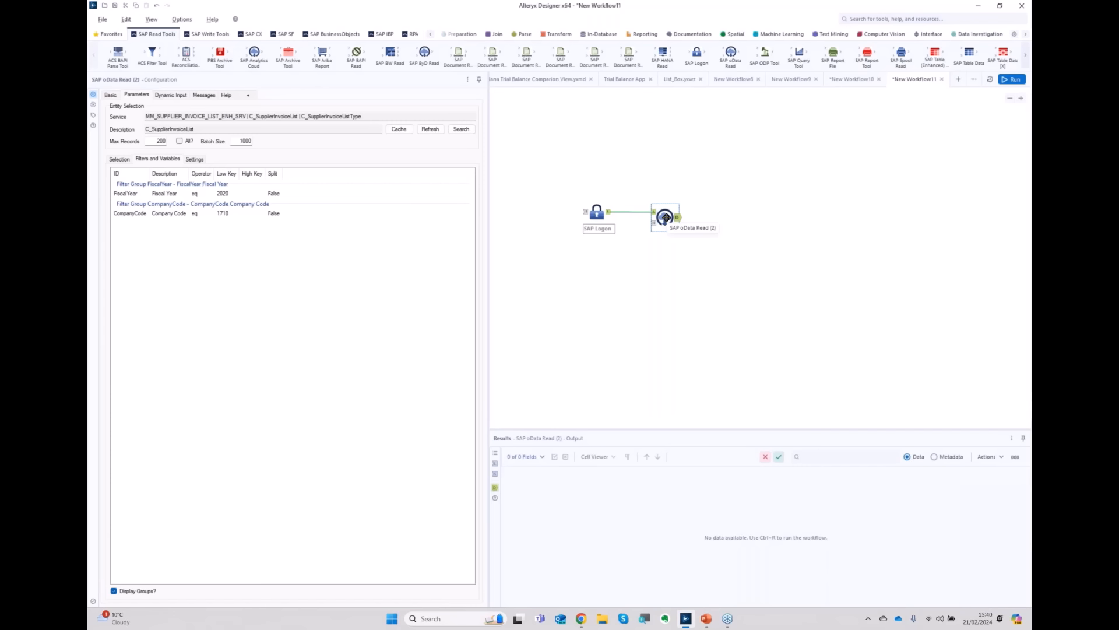
# Step: Attach a Browse tool to the output of the SAP oData Read tool and run the workflow
pyautogui.hotkey('ctrl', 'shift', 'b')
pyautogui.moveTo(727, 221); pyautogui.dragTo(805, 250)
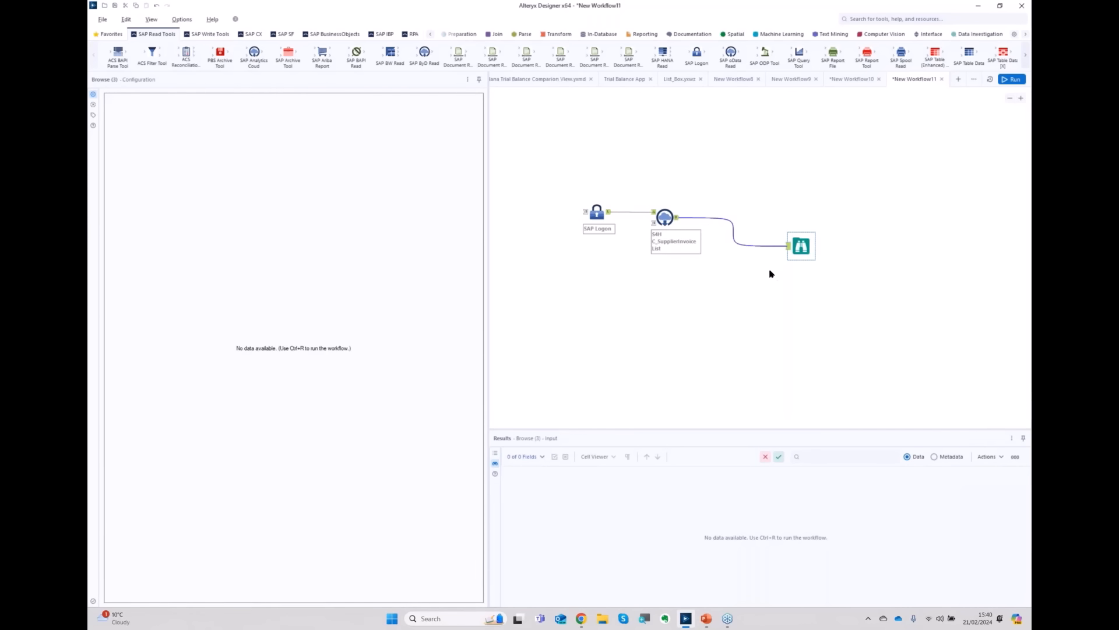
pyautogui.click(1016, 80)
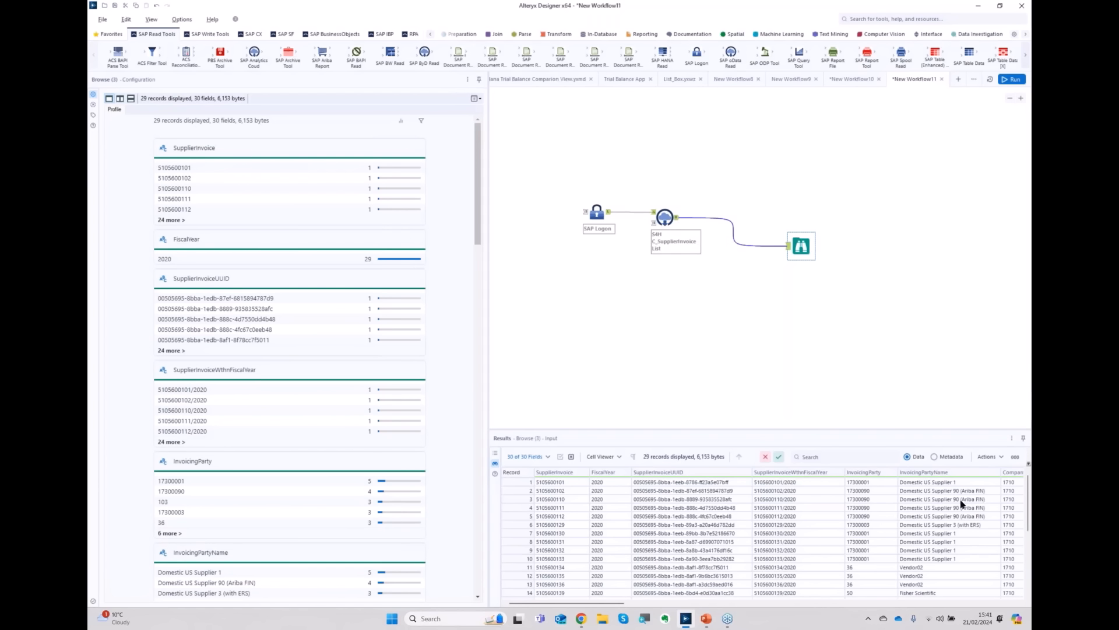
# Step: Copy the headers and values of the SAP oData Read tool's Fiscal Year filter and paste them onto the canvas as a Text Input
pyautogui.click(665, 220)
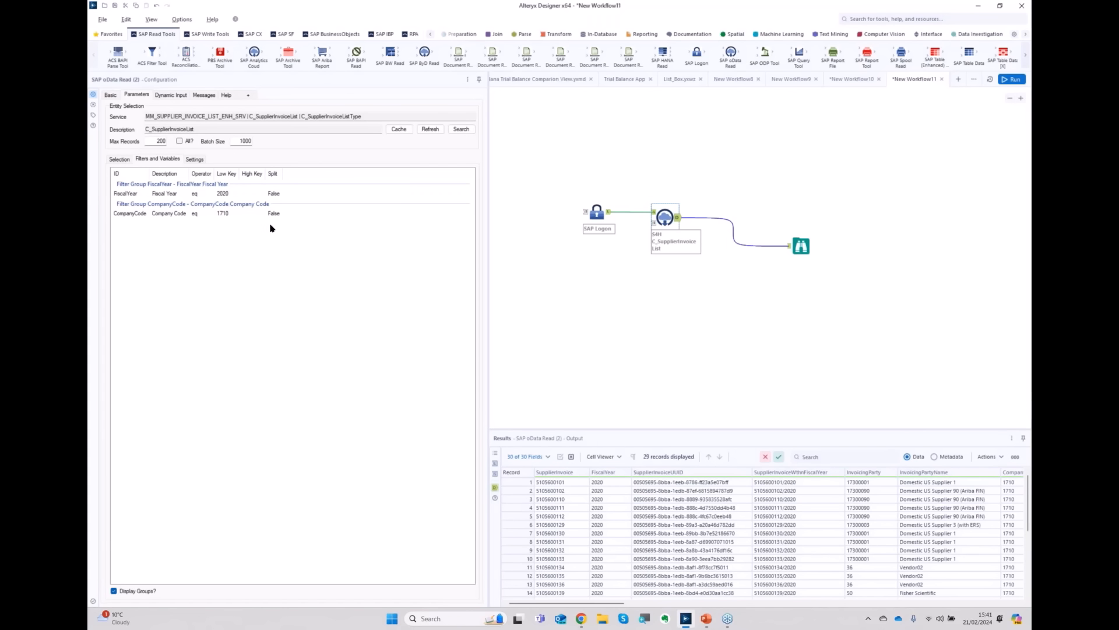
pyautogui.rightClick(169, 193)
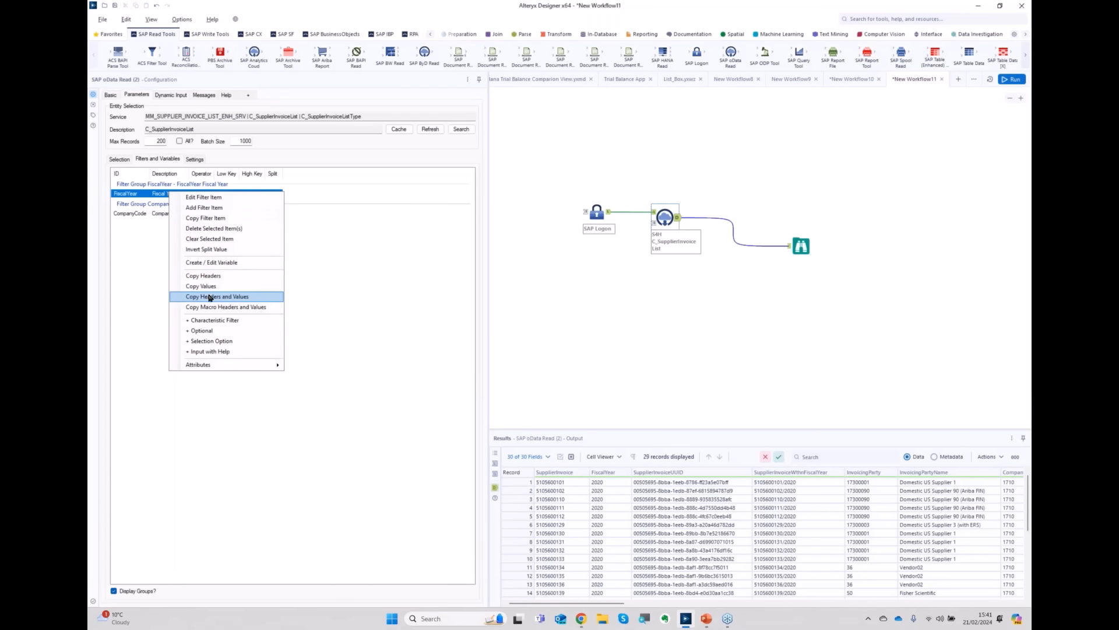
pyautogui.click(247, 295)
pyautogui.rightClick(529, 275)
pyautogui.click(575, 315)
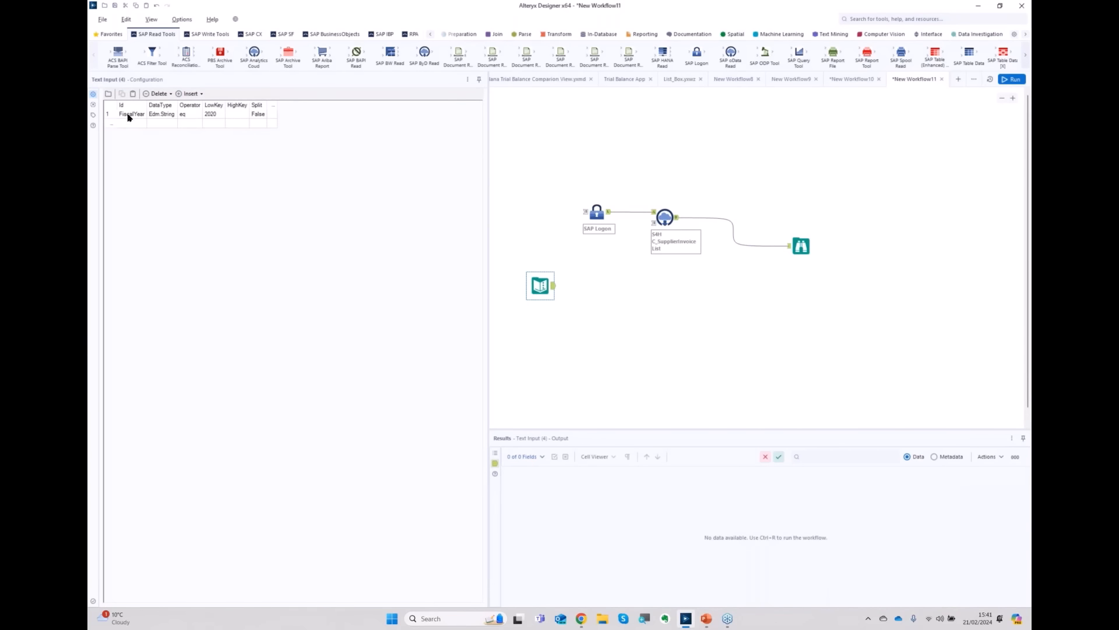
# Step: Set the Split value of the FiscalYear row in the Text Input to True
pyautogui.moveTo(129, 115); pyautogui.dragTo(258, 115)
pyautogui.click(257, 115)
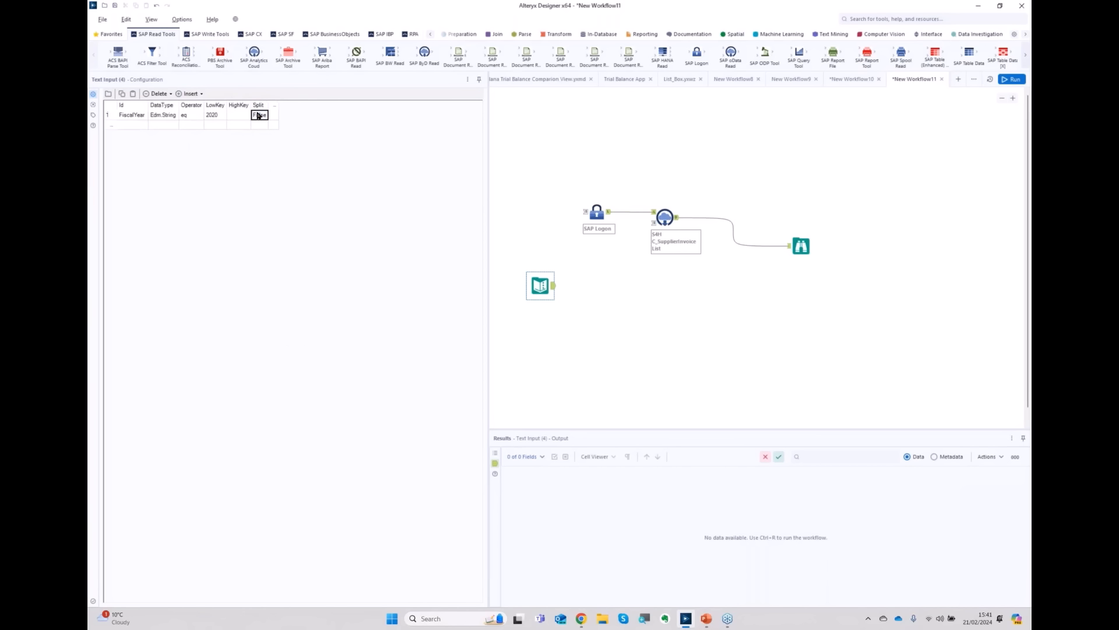
pyautogui.click(127, 116)
pyautogui.moveTo(127, 116); pyautogui.dragTo(261, 116)
pyautogui.click(262, 116)
pyautogui.write('True')
# Step: Copy the complete FiscalYear row and paste it into rows 2 and 3 of the Text Input
pyautogui.click(140, 115)
pyautogui.moveTo(140, 115); pyautogui.dragTo(262, 120)
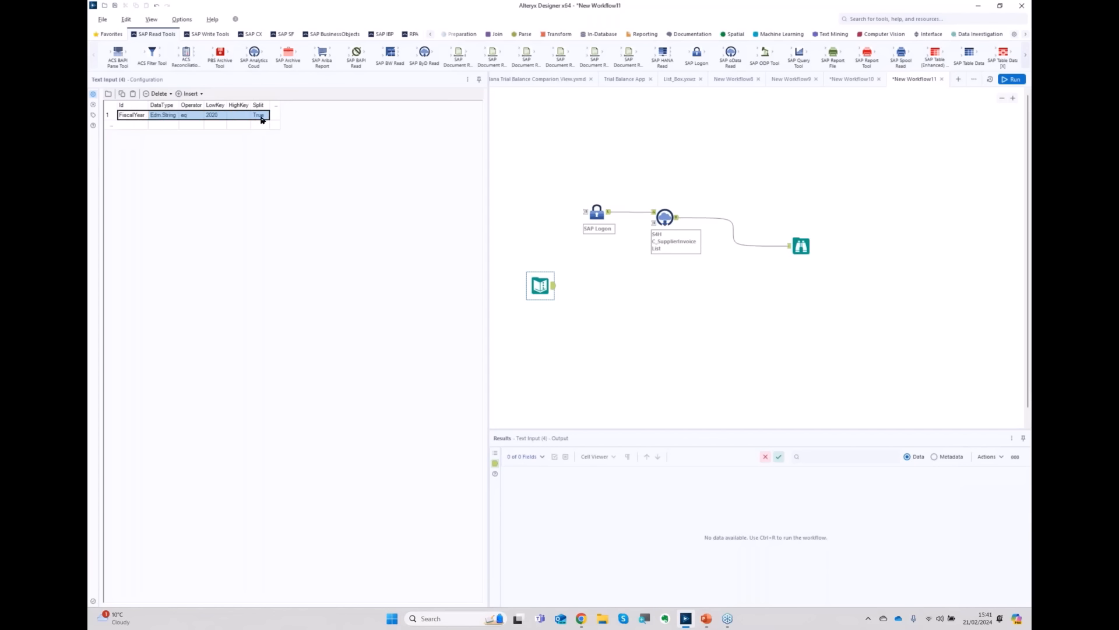
pyautogui.hotkey('ctrl', 'c')
pyautogui.click(133, 126)
pyautogui.hotkey('ctrl', 'v')
pyautogui.click(138, 136)
pyautogui.hotkey('ctrl', 'v')
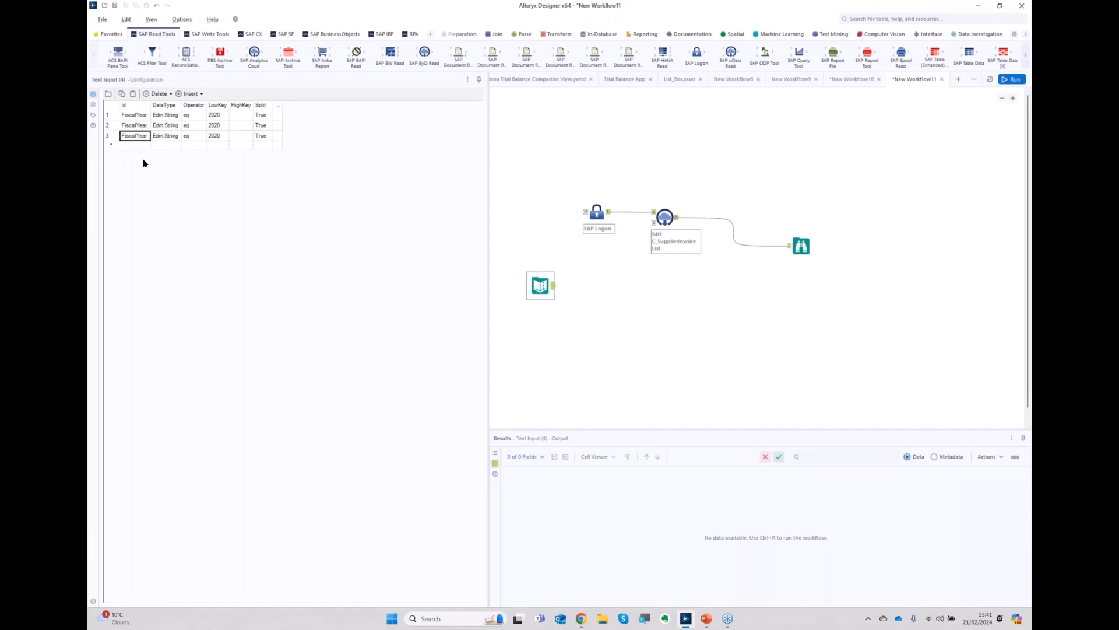
# Step: Set the LowKey values of rows 2 and 3 in the Text Input to 2021 and 2022
pyautogui.click(223, 127)
pyautogui.write('20')
pyautogui.click(216, 136)
pyautogui.write('2022')
pyautogui.hotkey('ctrl', 'r')
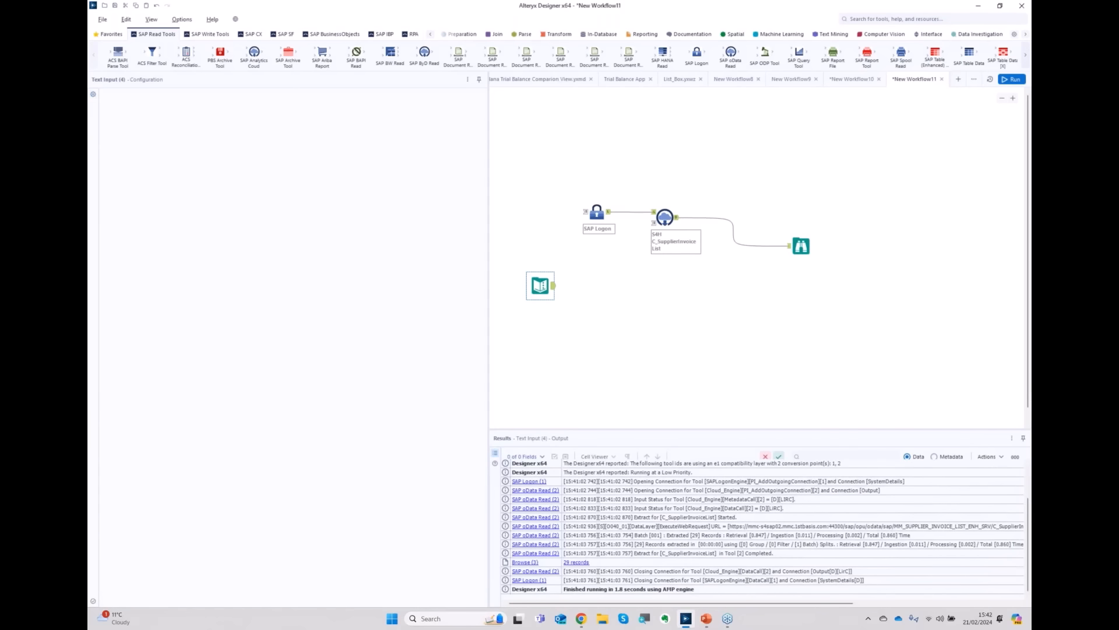
# Step: Connect the Text Input to the SAP oData Read tool's filter input and check the dynamic input mapping against the Text Input's fields
pyautogui.moveTo(552, 285); pyautogui.dragTo(665, 219)
pyautogui.click(665, 218)
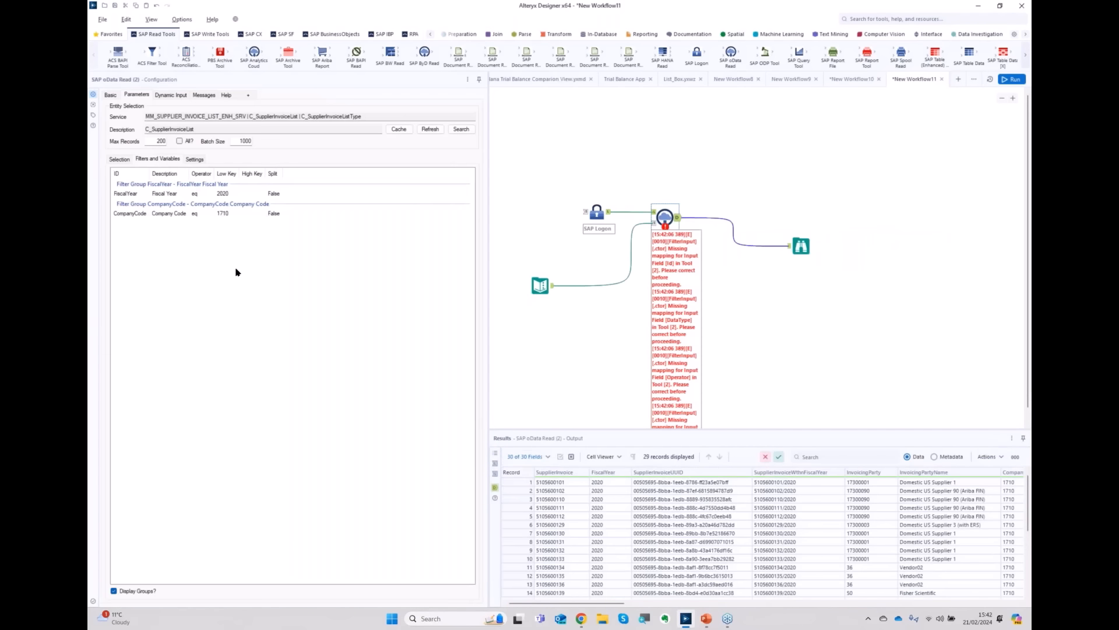
pyautogui.click(181, 96)
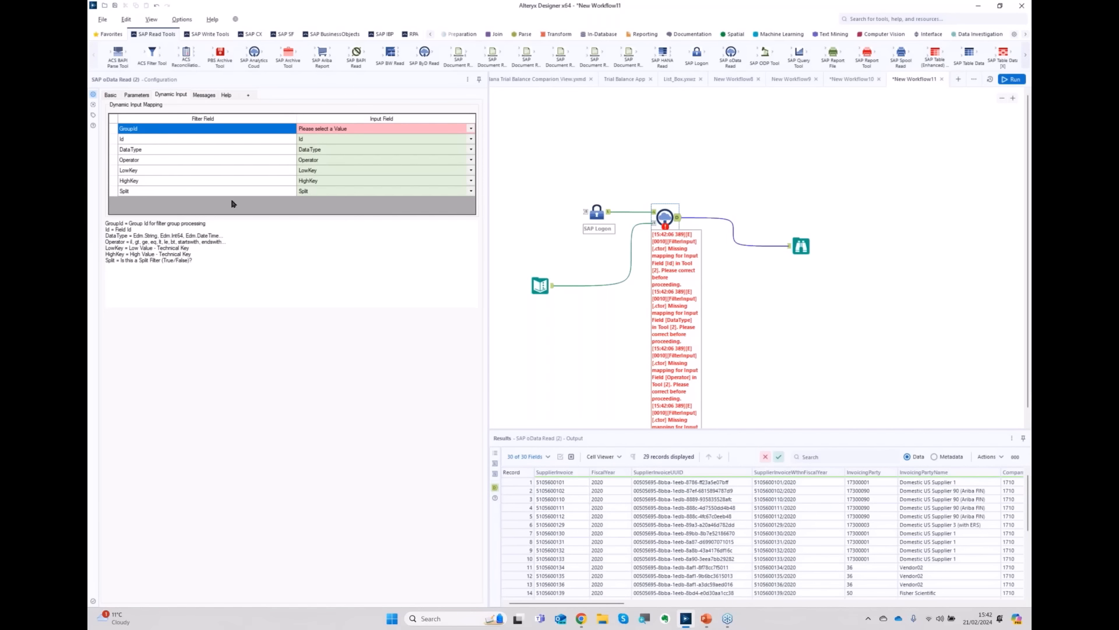
pyautogui.click(540, 290)
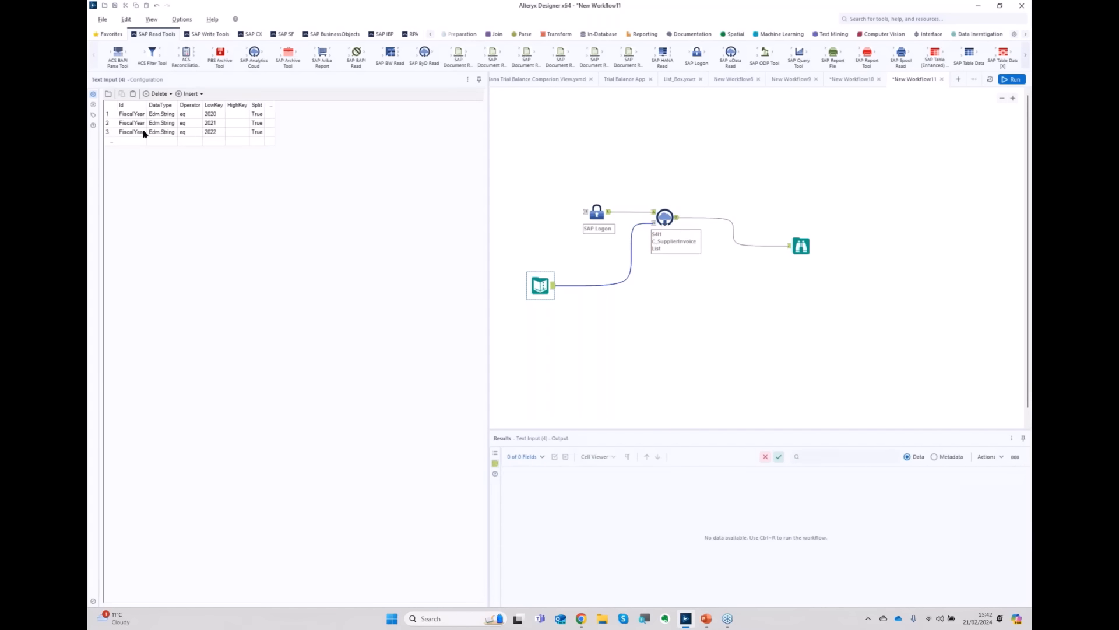
# Step: Run the workflow with the dynamic fiscal year filters and view the supplier invoices in the Browse tool
pyautogui.click(1013, 79)
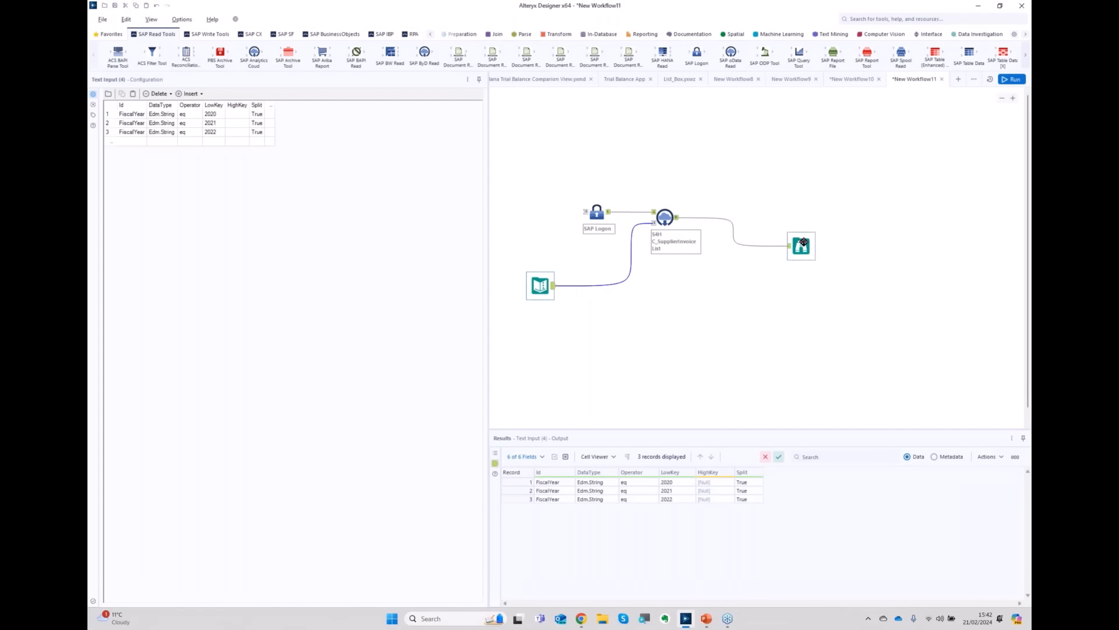
pyautogui.click(801, 245)
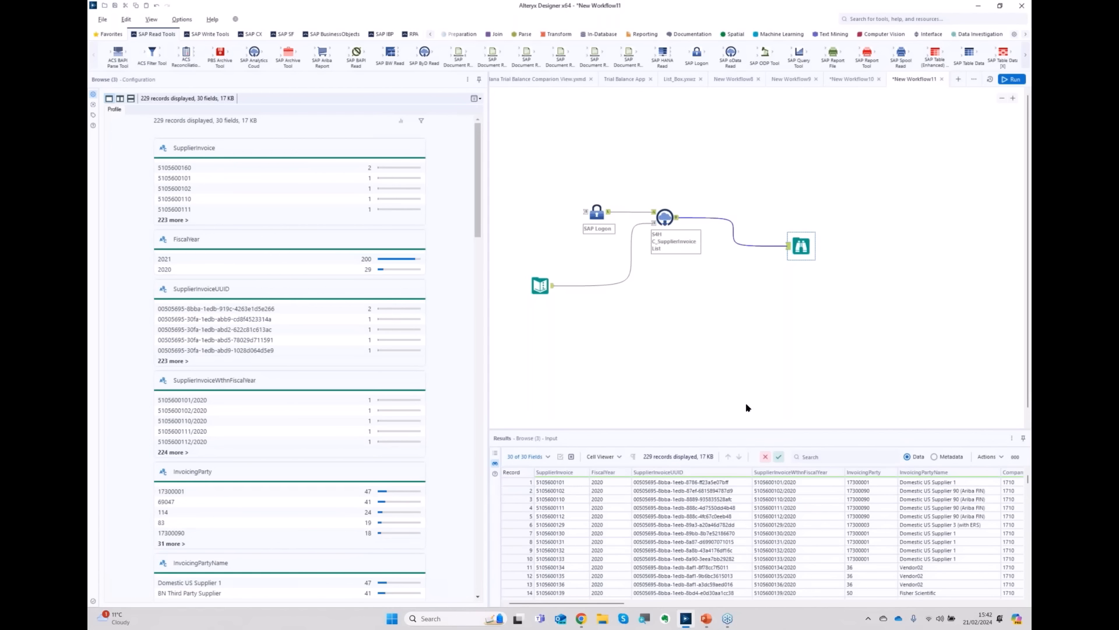
pyautogui.hotkey('alt', 'Tab')
pyautogui.hotkey('alt', 'Tab')
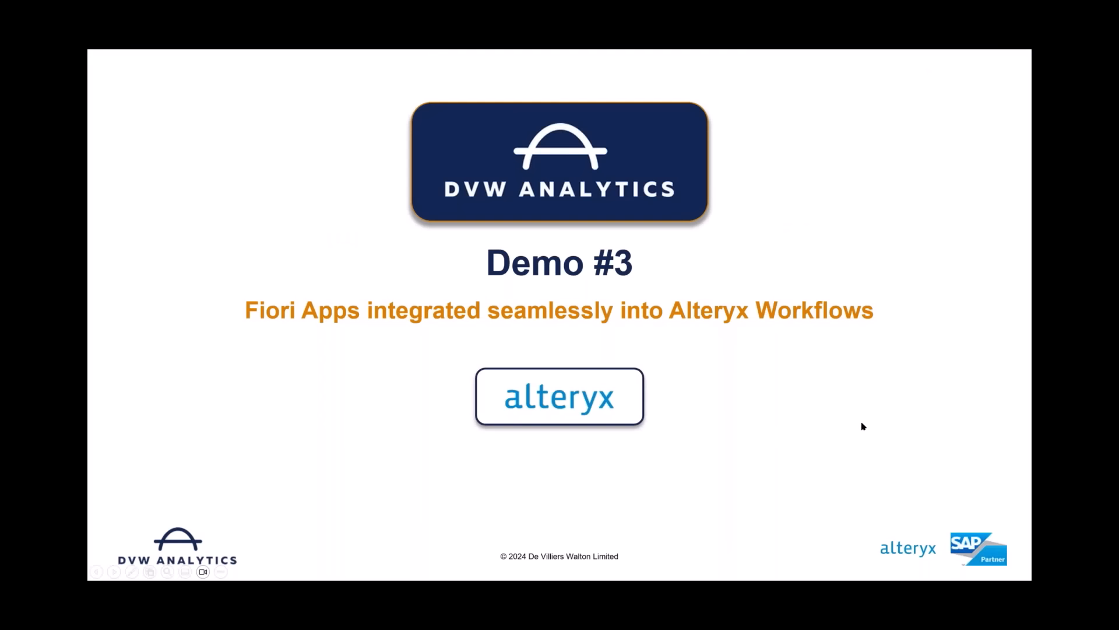
pyautogui.click(863, 426)
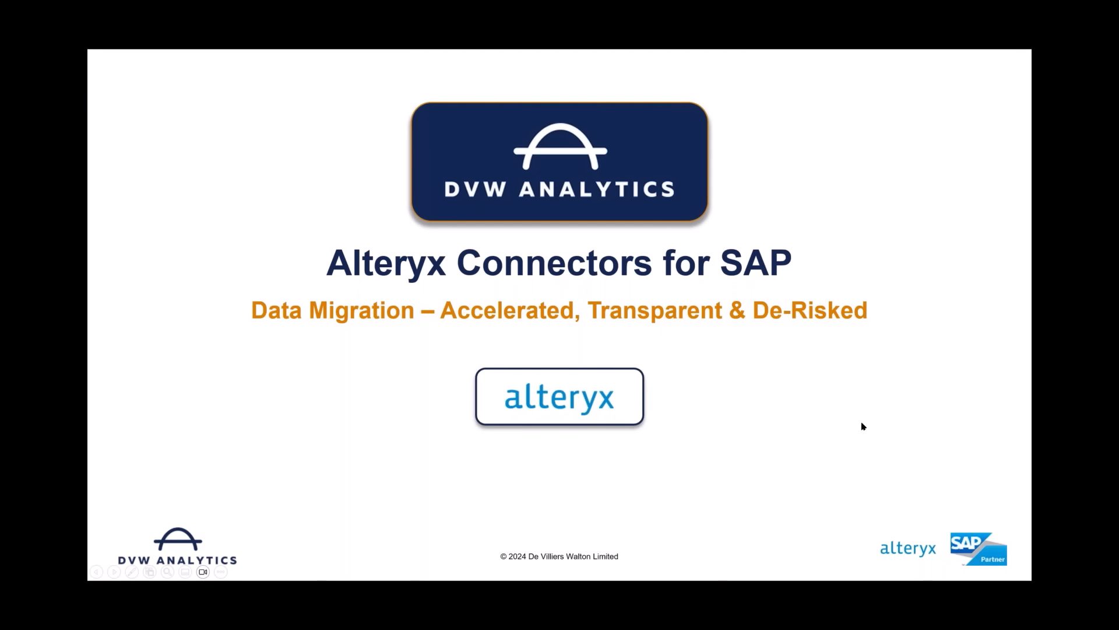
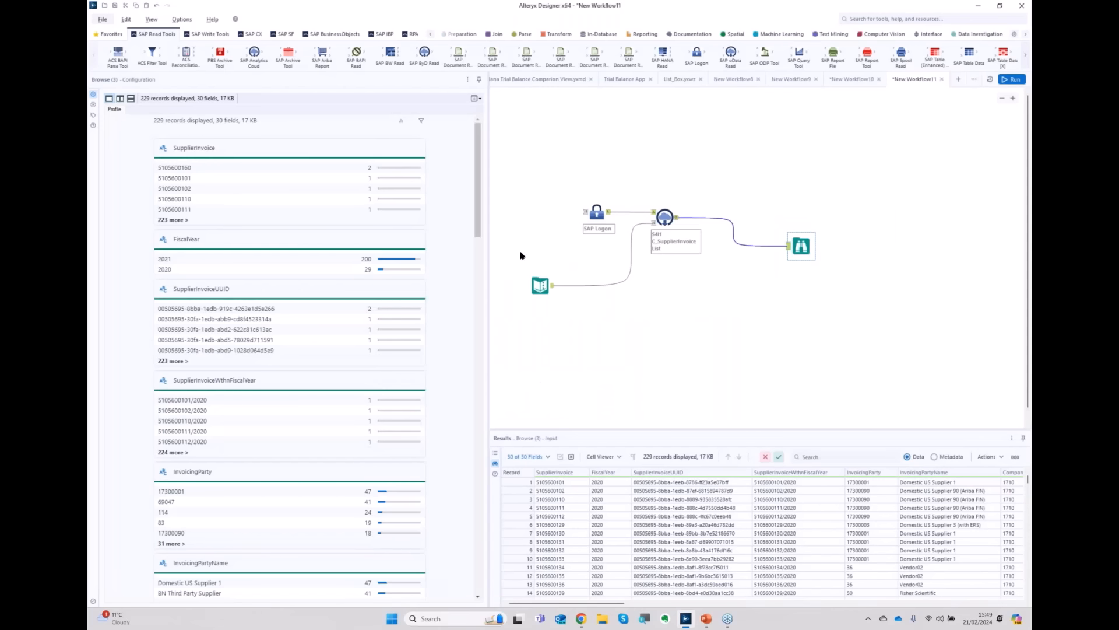
# Step: Switch to the open workflow Customer Migration Part 1 - extract.yxmd
pyautogui.click(973, 79)
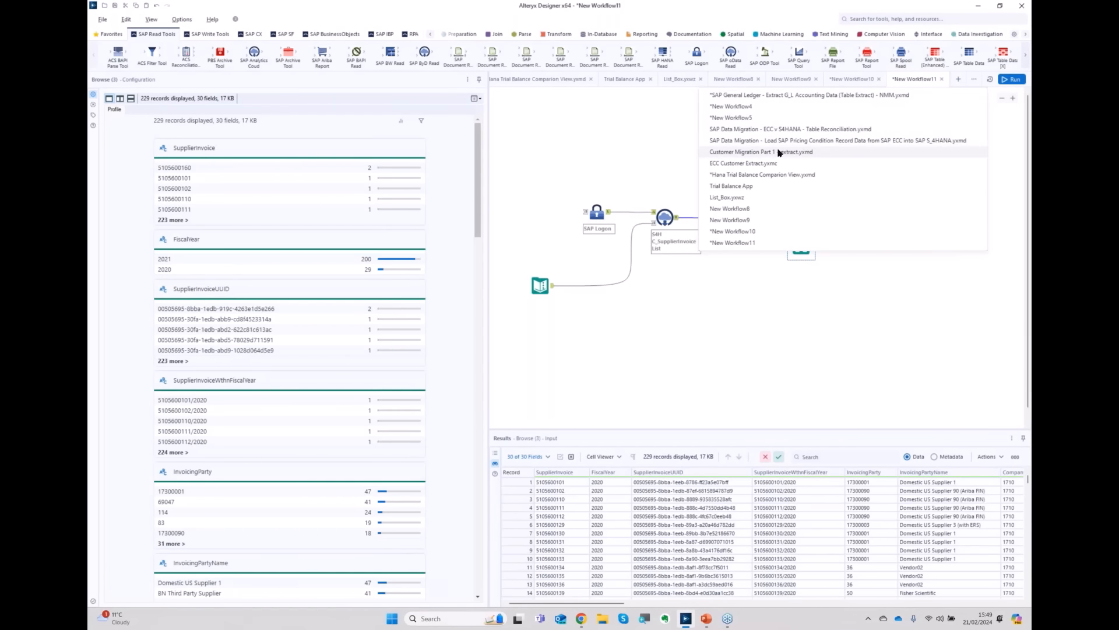
pyautogui.click(781, 350)
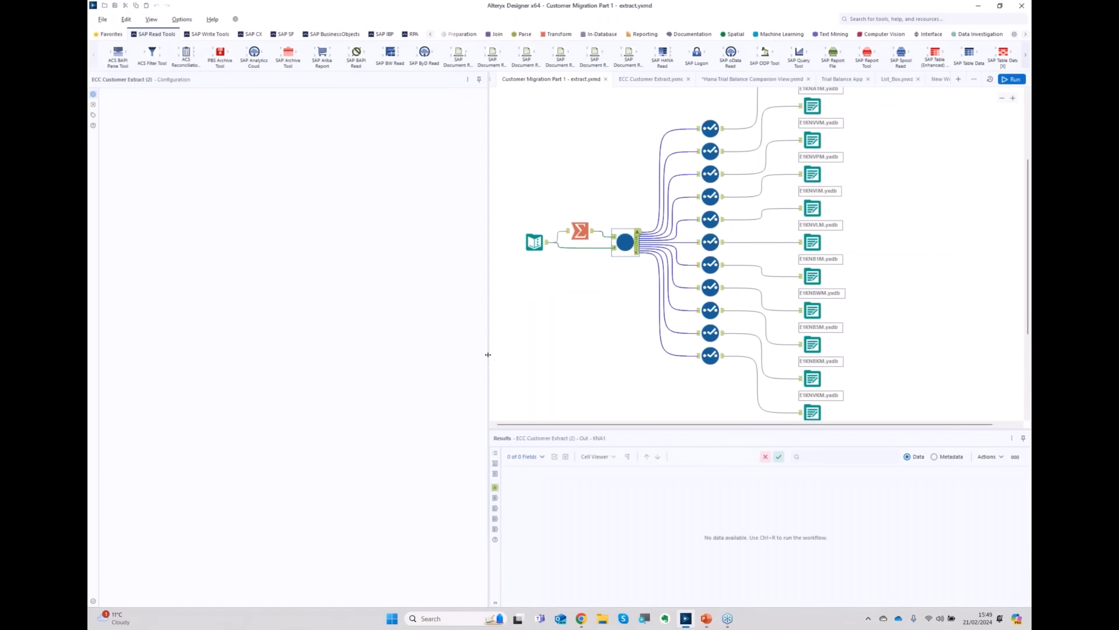
# Step: Narrow the configuration pane to widen the canvas and review the description at the start of the customer extraction workflow
pyautogui.moveTo(405, 356); pyautogui.dragTo(343, 362)
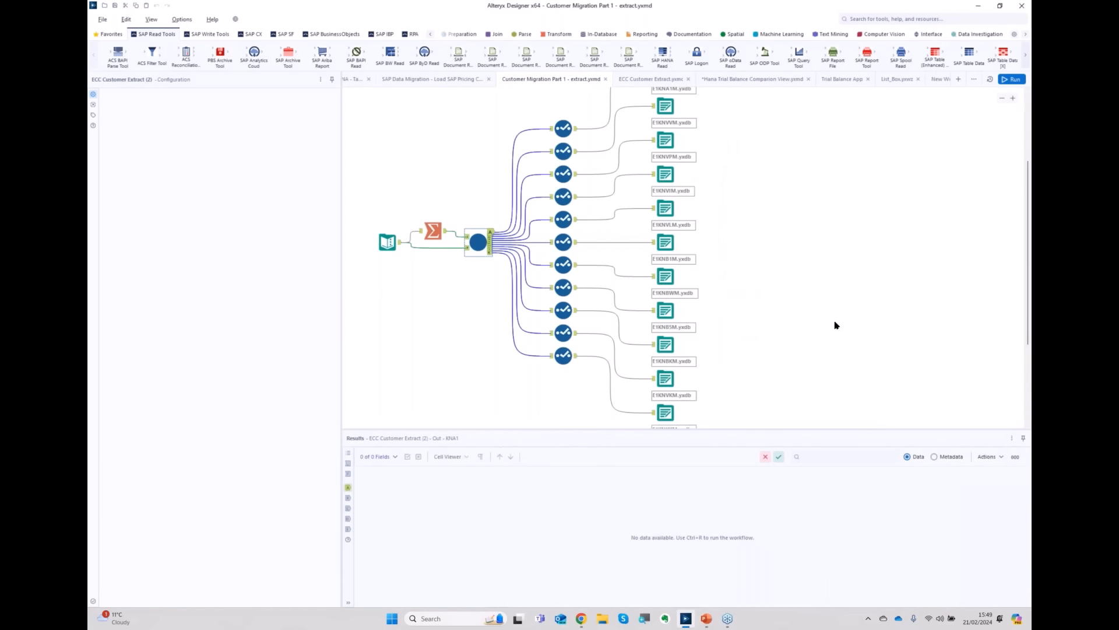
pyautogui.scroll(2, 555, 222)
pyautogui.click(419, 166)
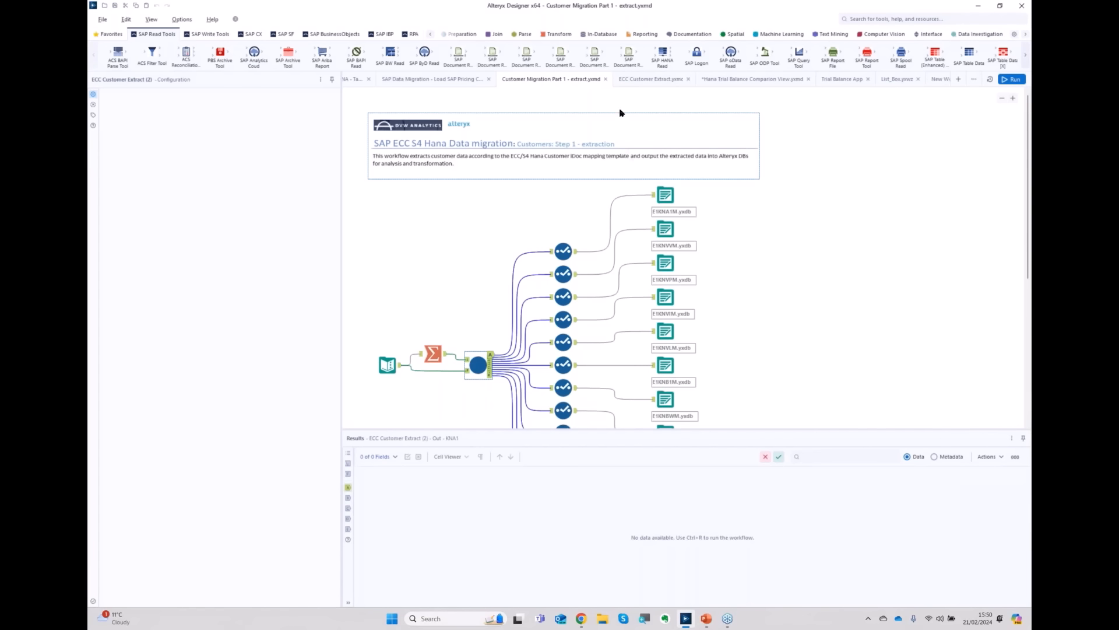
# Step: Open the macro ECC Customer Extract.yxmc from its tool and examine the KNA1, KNVV and KNVP, and KNVI and KNVL containers
pyautogui.rightClick(479, 366)
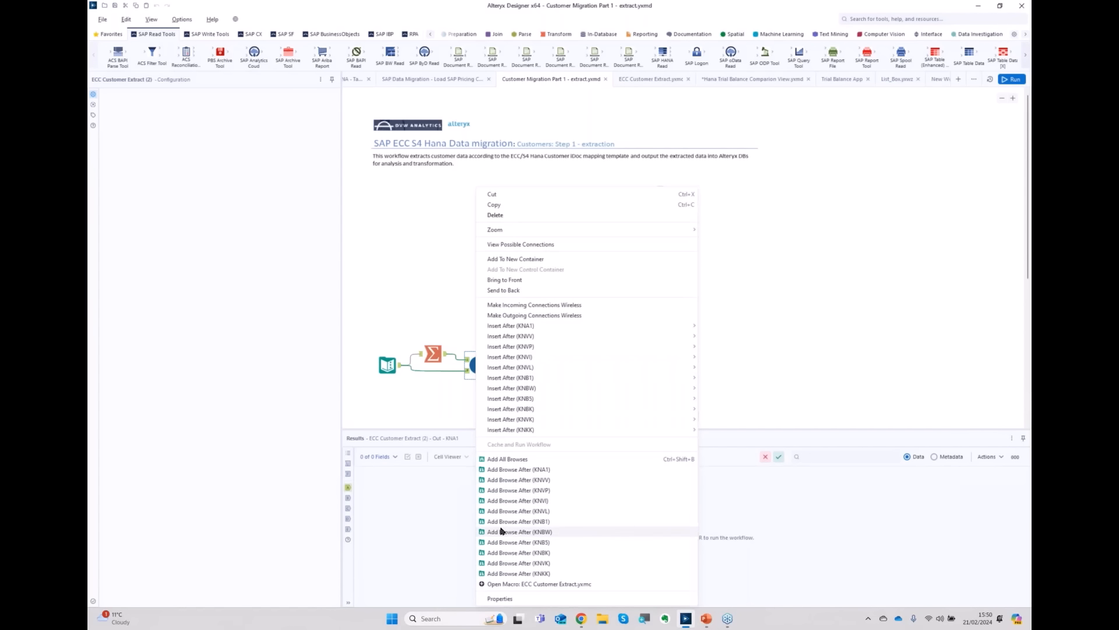
pyautogui.click(494, 584)
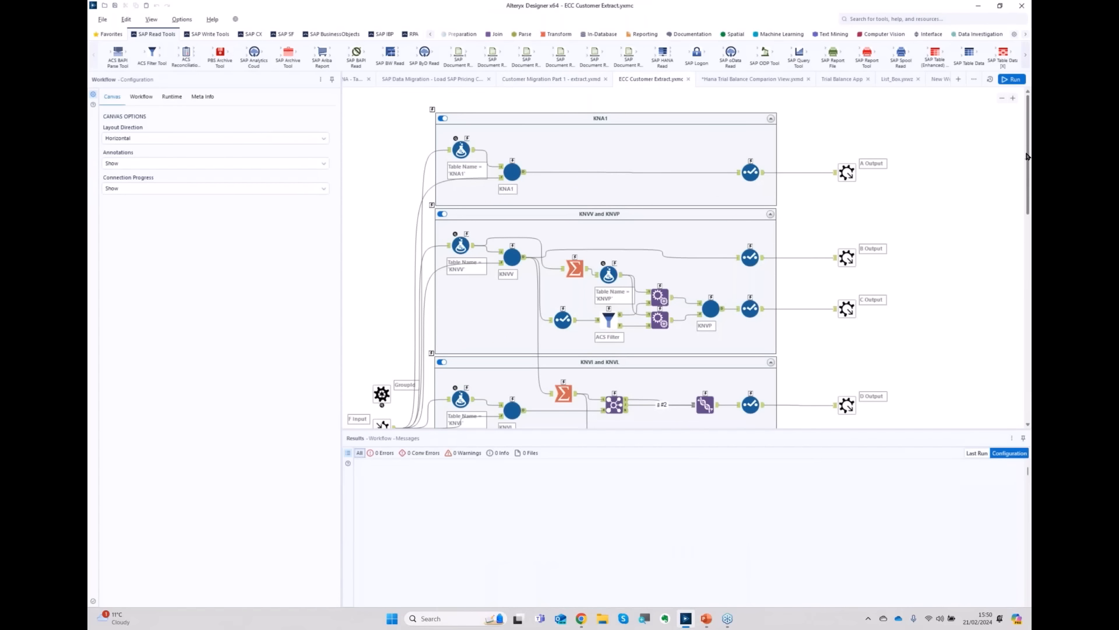
pyautogui.moveTo(1027, 157)
pyautogui.mouseDown()
pyautogui.moveTo(999, 353)
pyautogui.moveTo(1029, 320)
pyautogui.moveTo(1002, 272)
pyautogui.moveTo(1019, 140)
pyautogui.mouseUp()
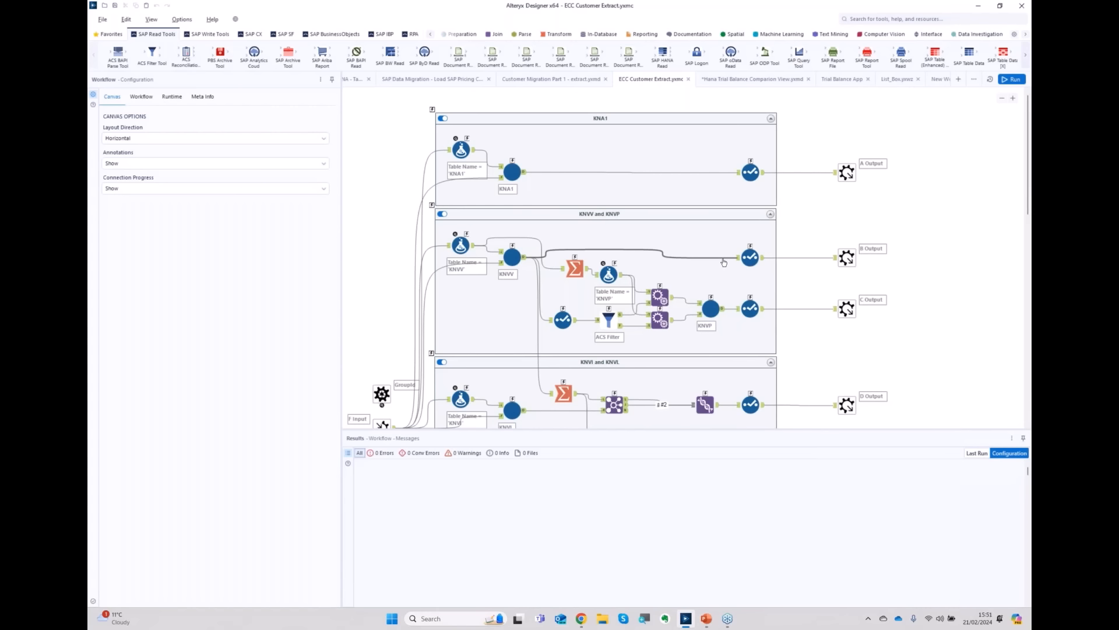
pyautogui.click(724, 261)
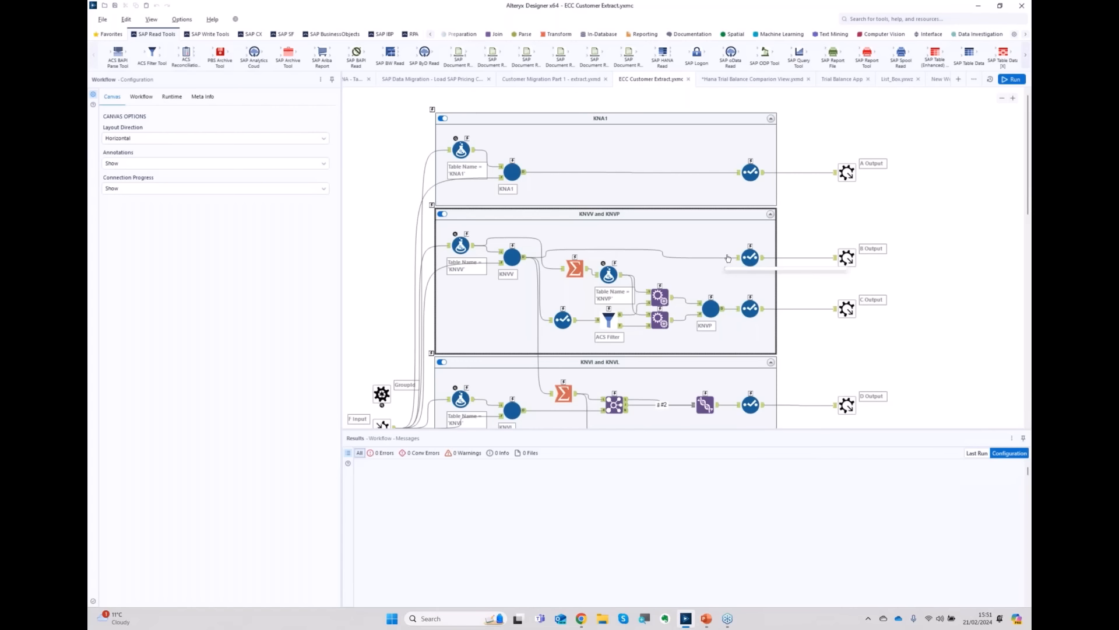
# Step: Switch to the open SAP Pricing Condition Record load workflow and examine its Extract, Prepare and Load stages
pyautogui.click(974, 81)
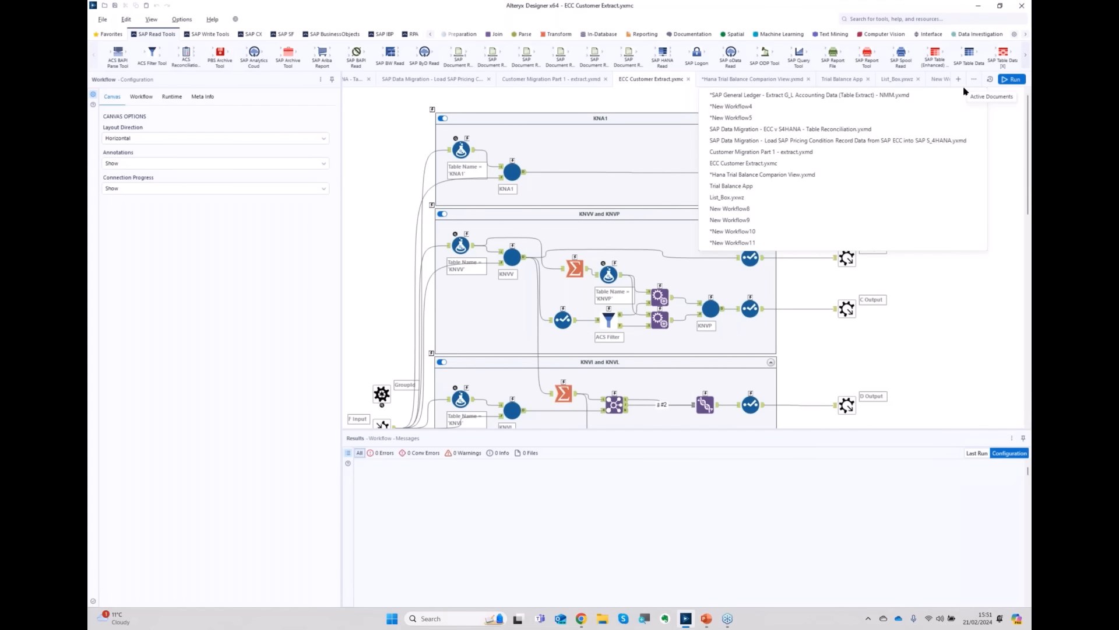
pyautogui.click(876, 141)
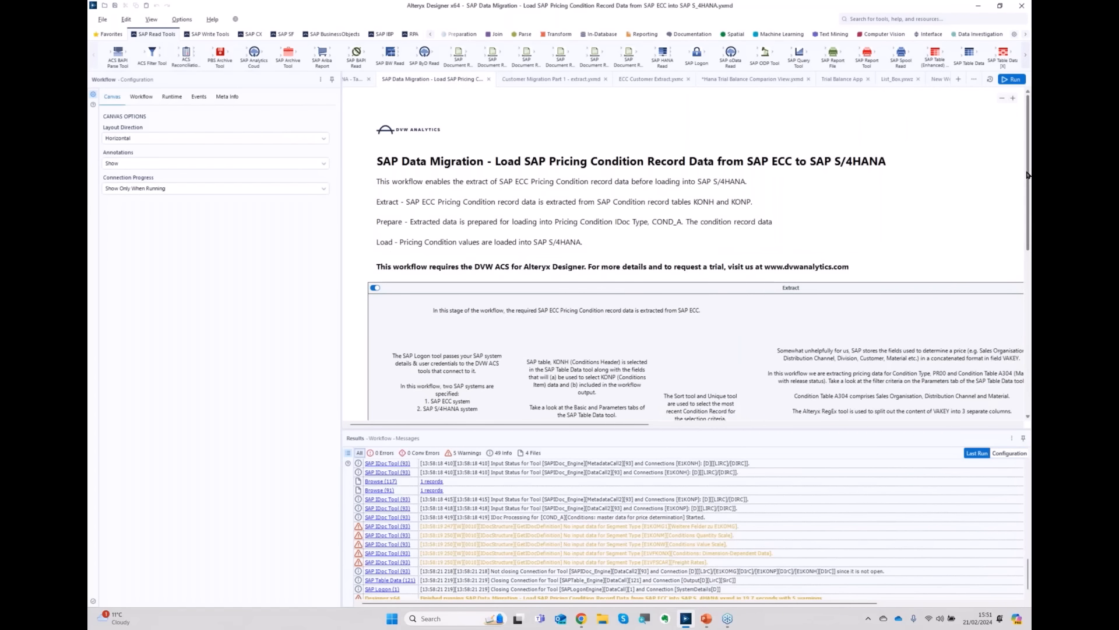
pyautogui.moveTo(1028, 174); pyautogui.dragTo(1023, 263)
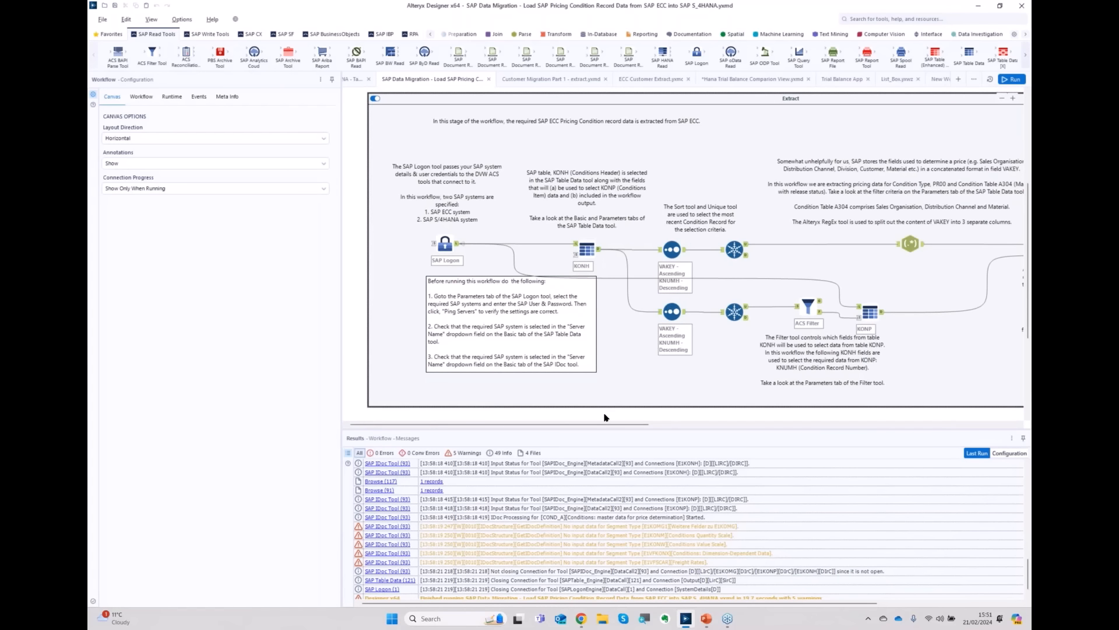
pyautogui.moveTo(599, 425); pyautogui.dragTo(647, 428)
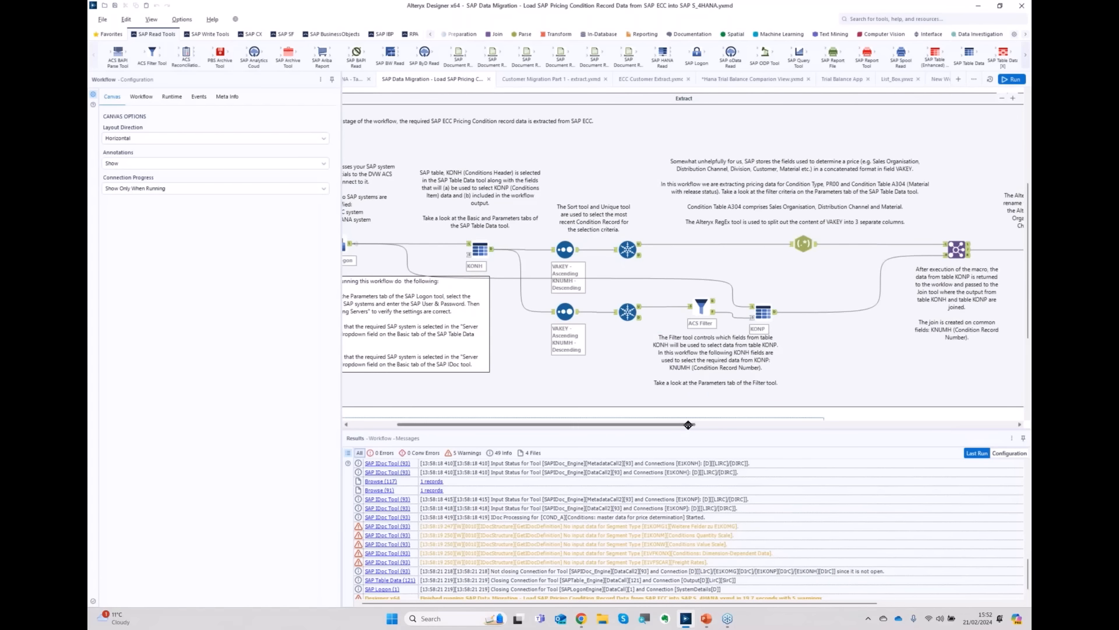
pyautogui.moveTo(685, 424); pyautogui.dragTo(767, 424)
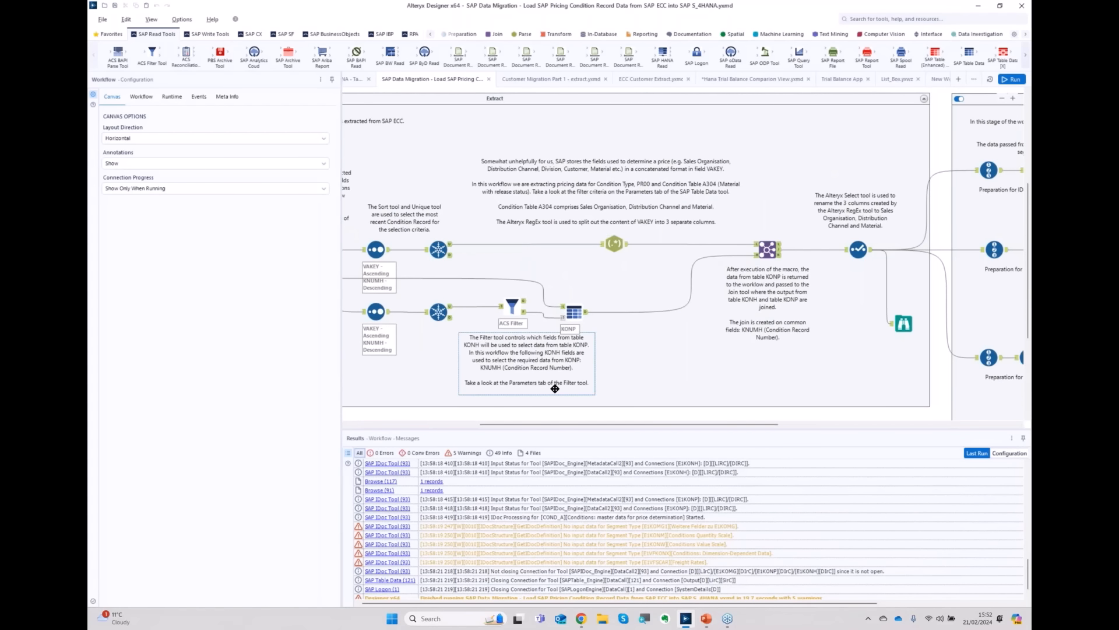
pyautogui.moveTo(586, 424); pyautogui.dragTo(704, 402)
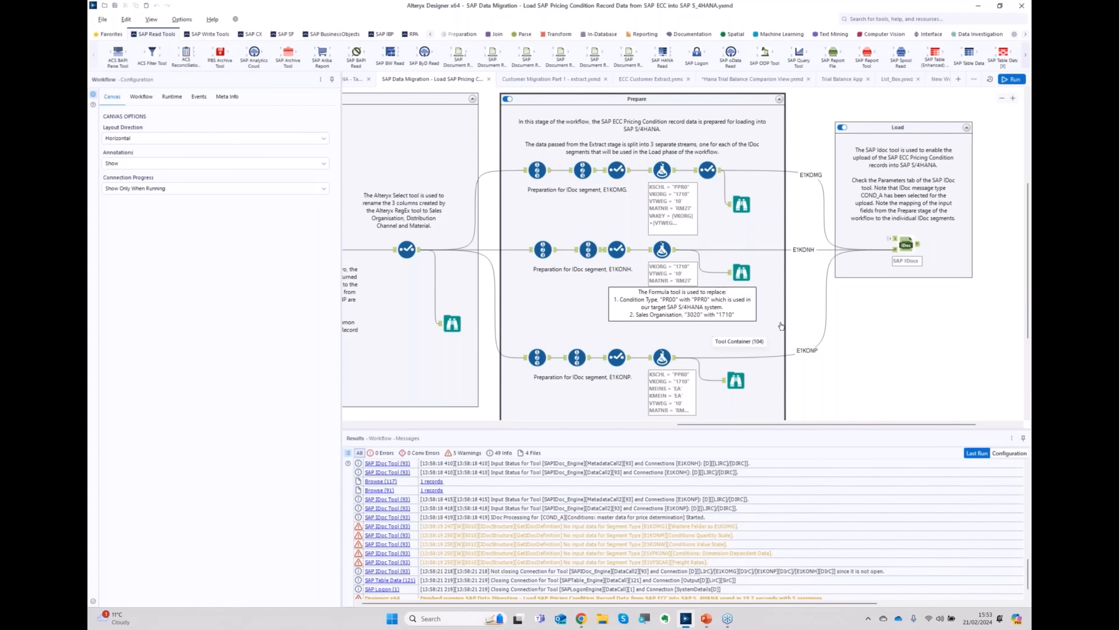
# Step: Review the SAP IDoc tool's segment key parameters for E1KOMG and view the tool's output record
pyautogui.click(907, 246)
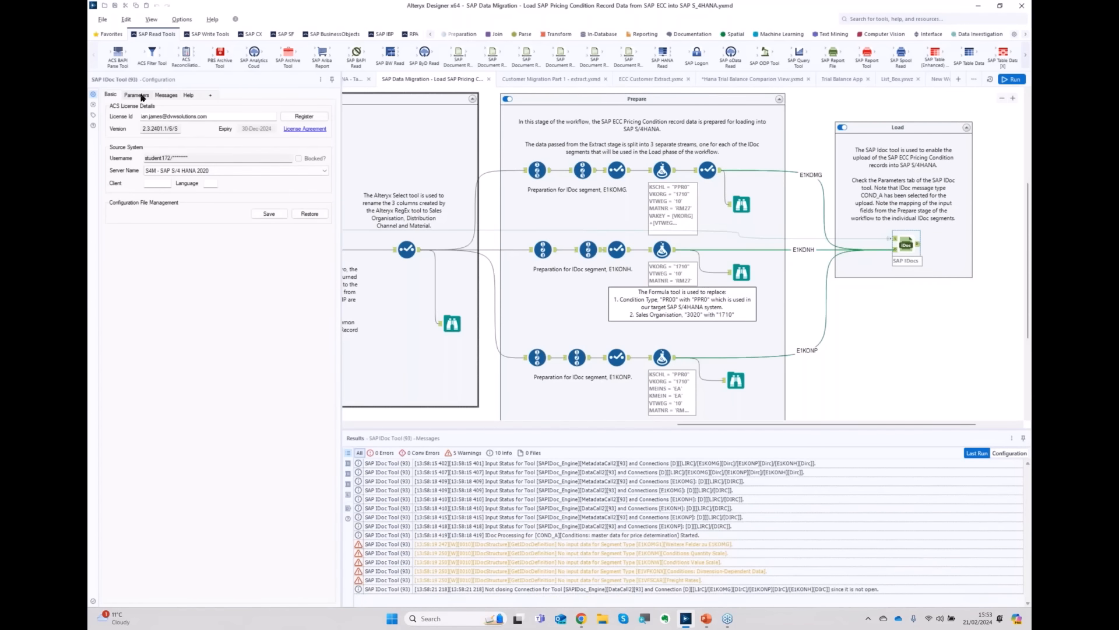
pyautogui.click(143, 98)
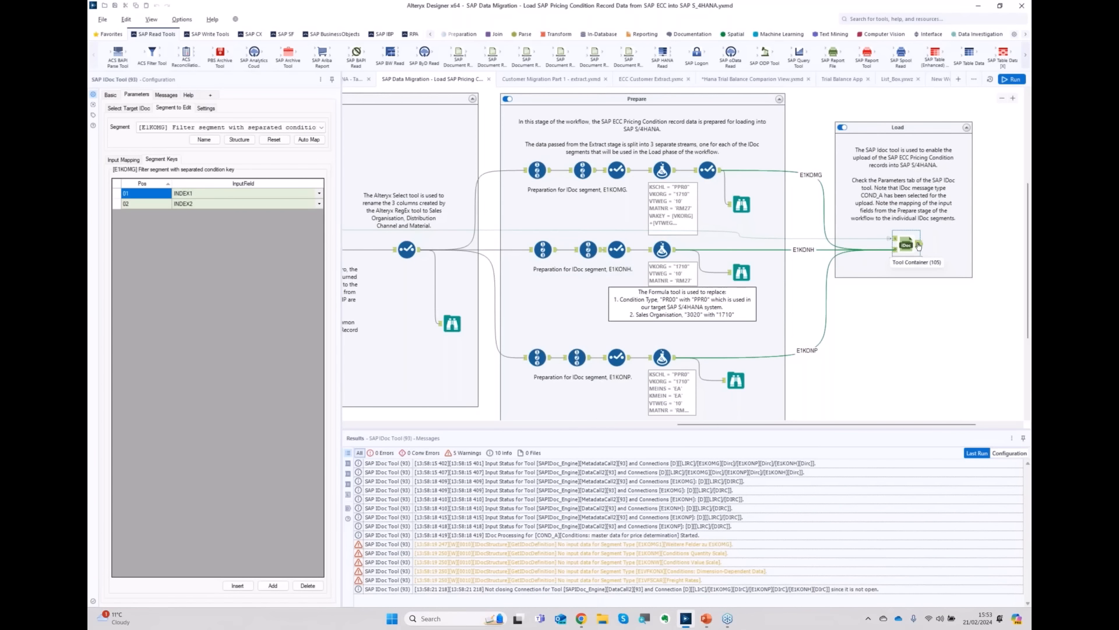
pyautogui.click(918, 246)
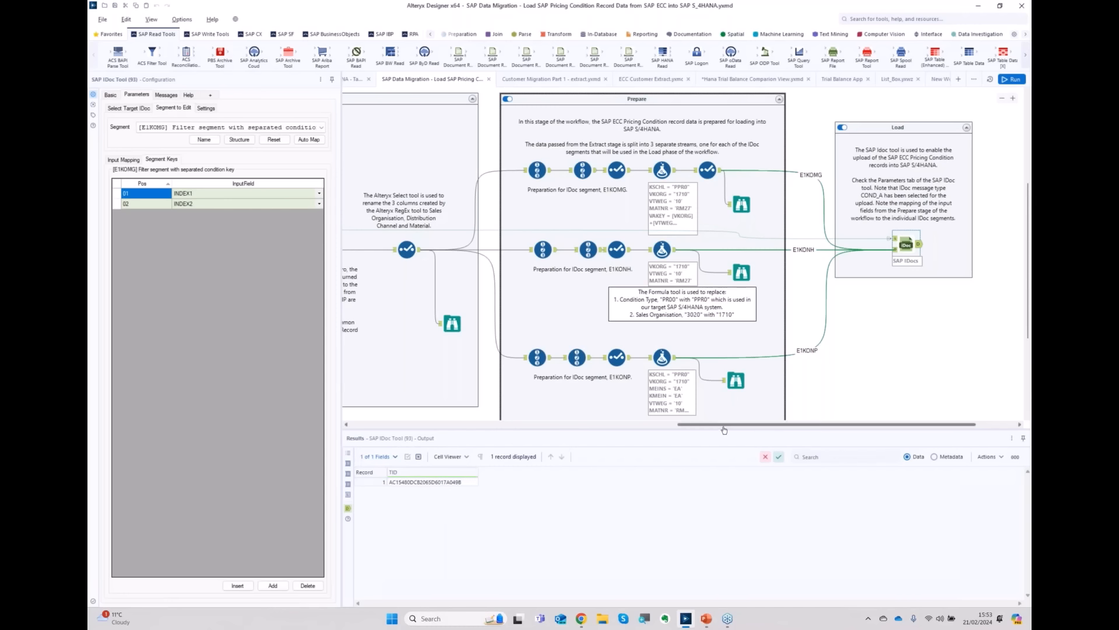
# Step: Inspect the ECC and S/4HANA systems selected in the SAP Logon tool of the Extract stage
pyautogui.moveTo(713, 430); pyautogui.dragTo(392, 434)
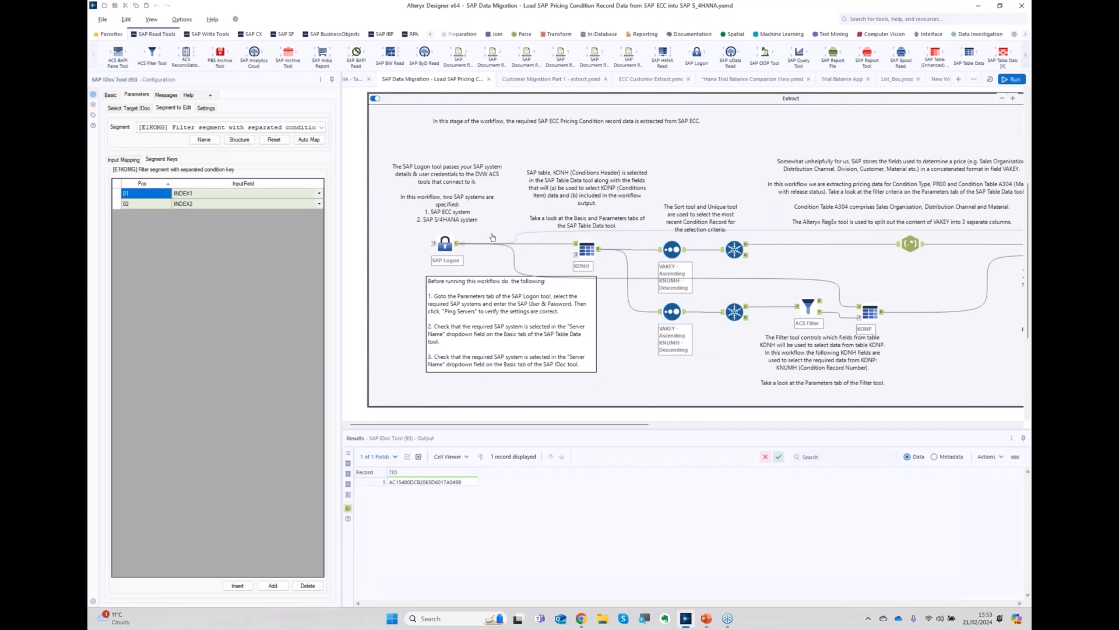
pyautogui.click(437, 246)
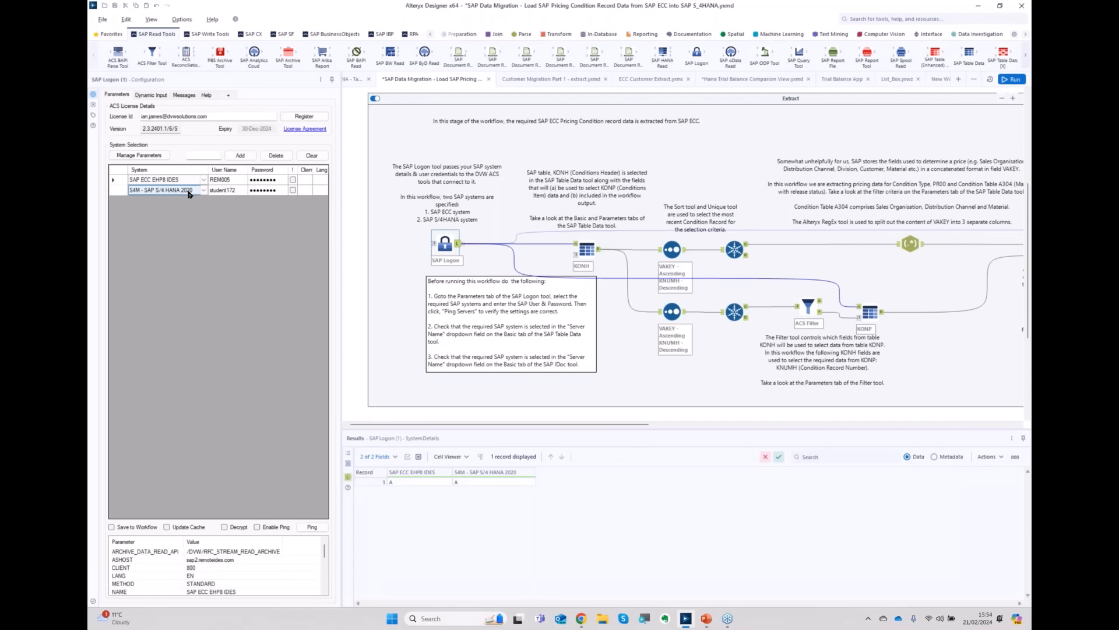
pyautogui.click(236, 217)
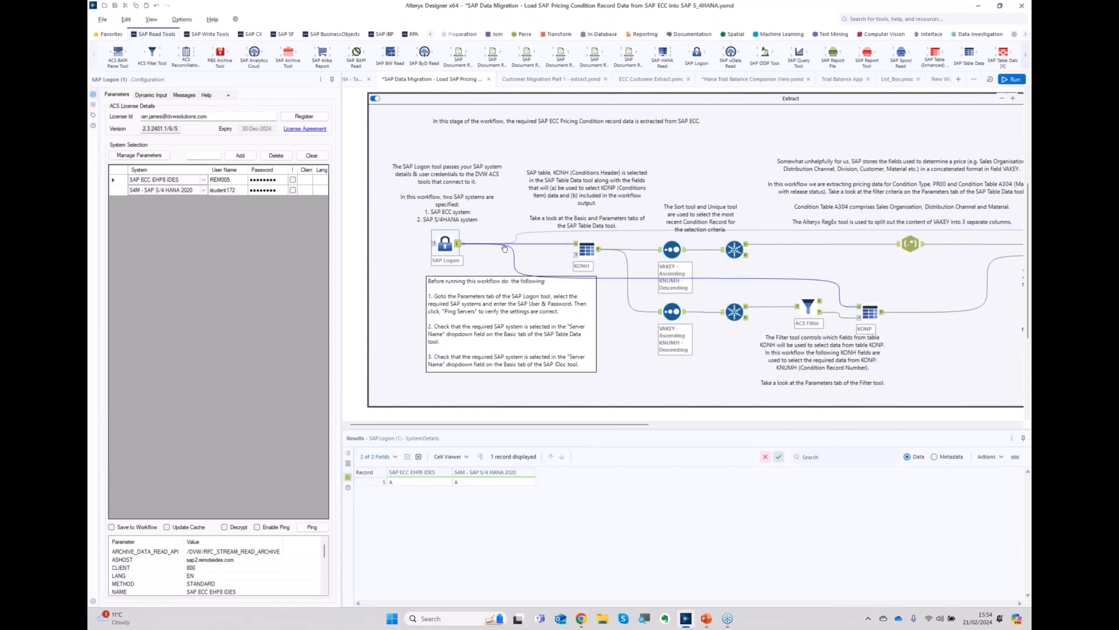
# Step: Switch to the open ECC v S4HANA Table Reconciliation workflow and review the ACS Reconciliation field mapping and the SAP Logon systems
pyautogui.click(973, 80)
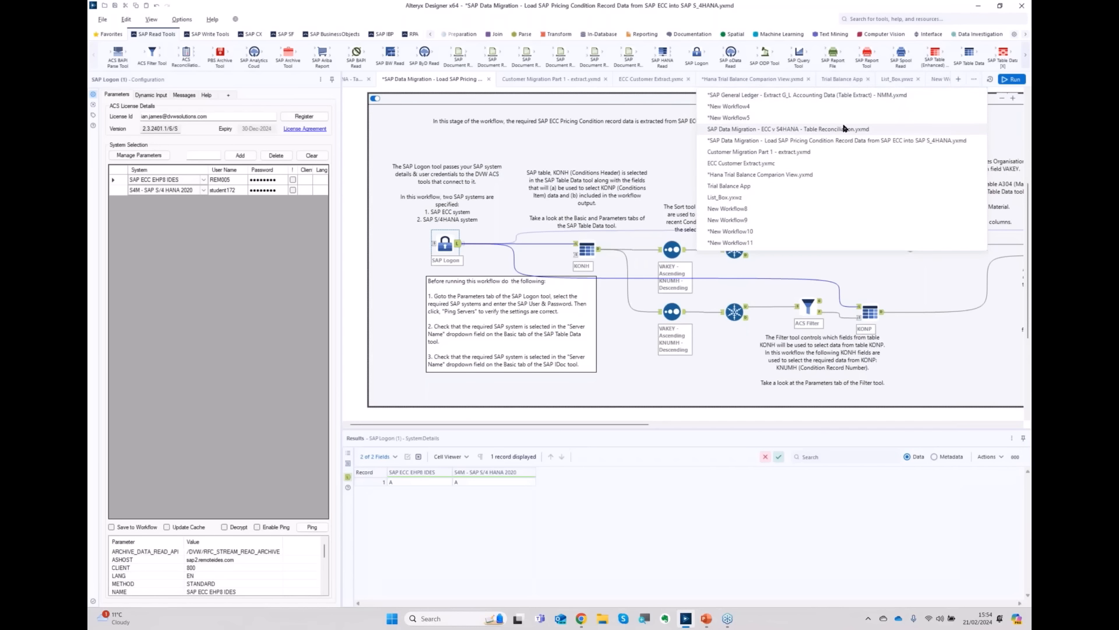
pyautogui.click(780, 130)
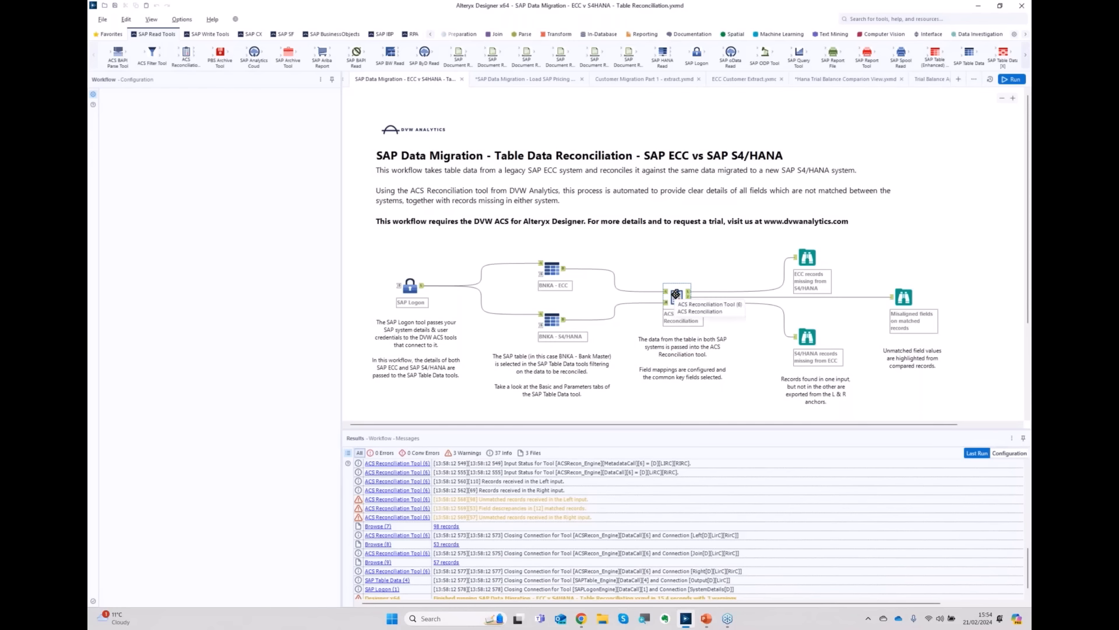
pyautogui.click(675, 294)
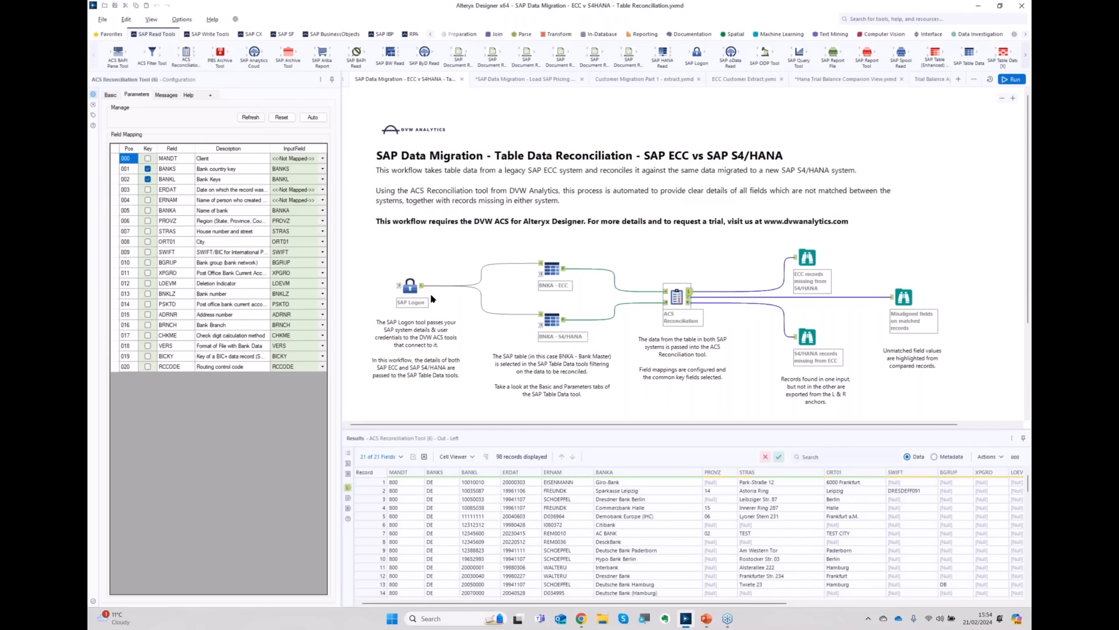
pyautogui.click(410, 286)
pyautogui.click(184, 192)
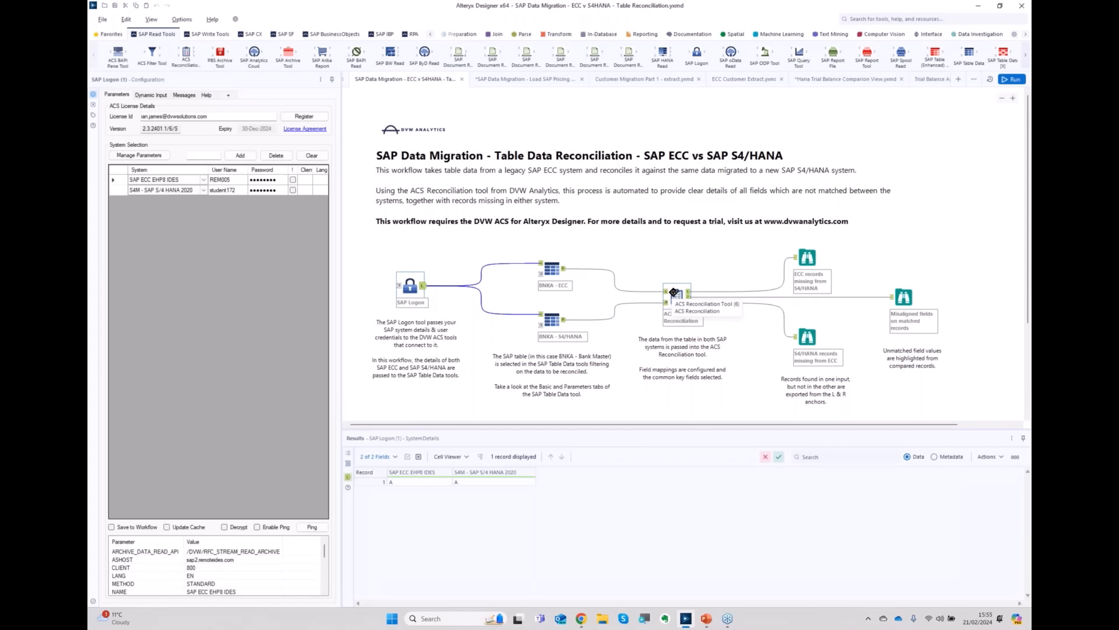
# Step: View the Browse results for ECC records missing from S/4HANA, S/4HANA records missing from ECC, and misaligned fields on matched records
pyautogui.click(807, 257)
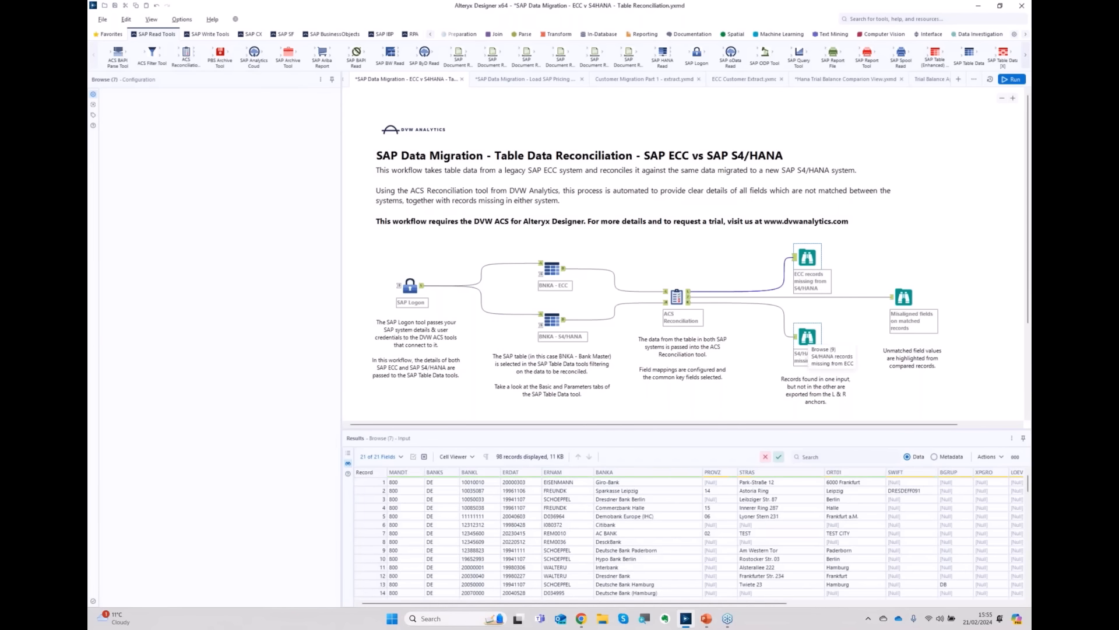
pyautogui.click(807, 337)
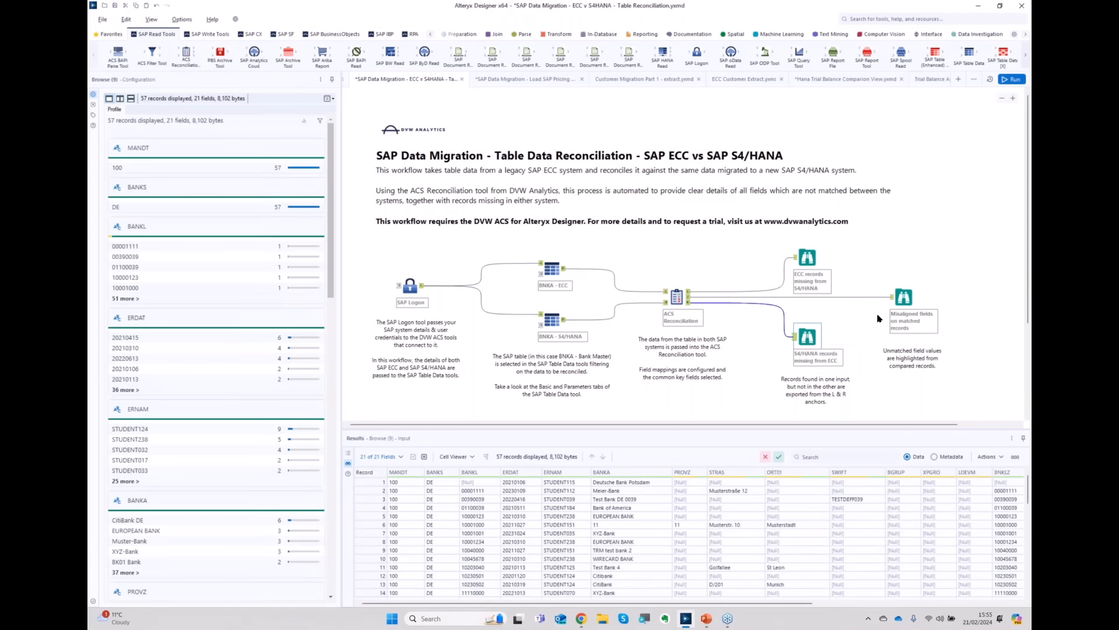
pyautogui.click(906, 297)
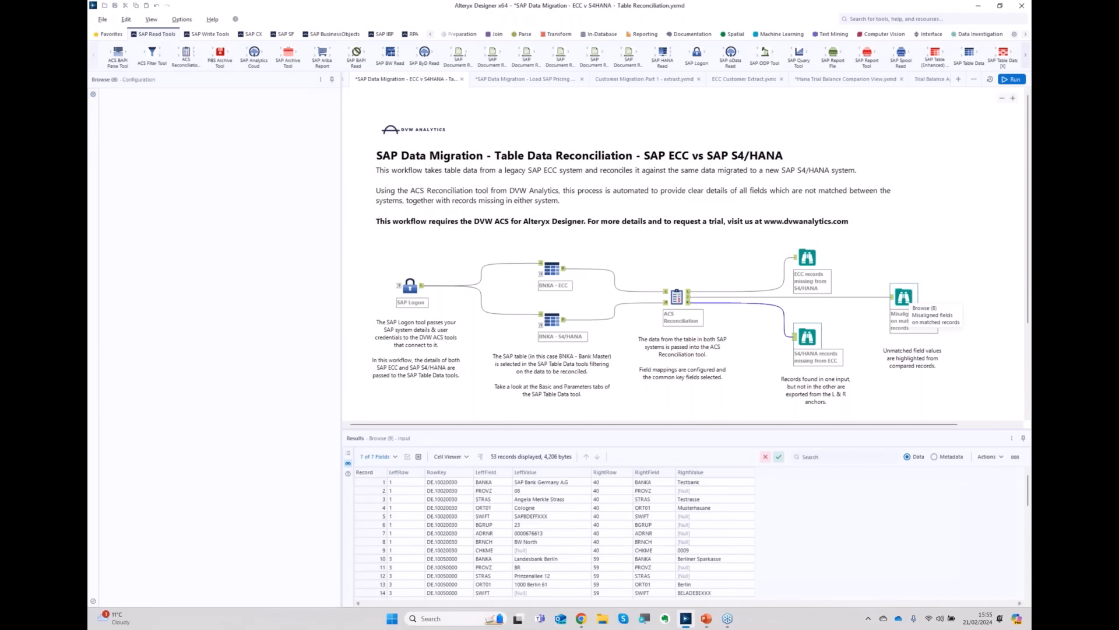